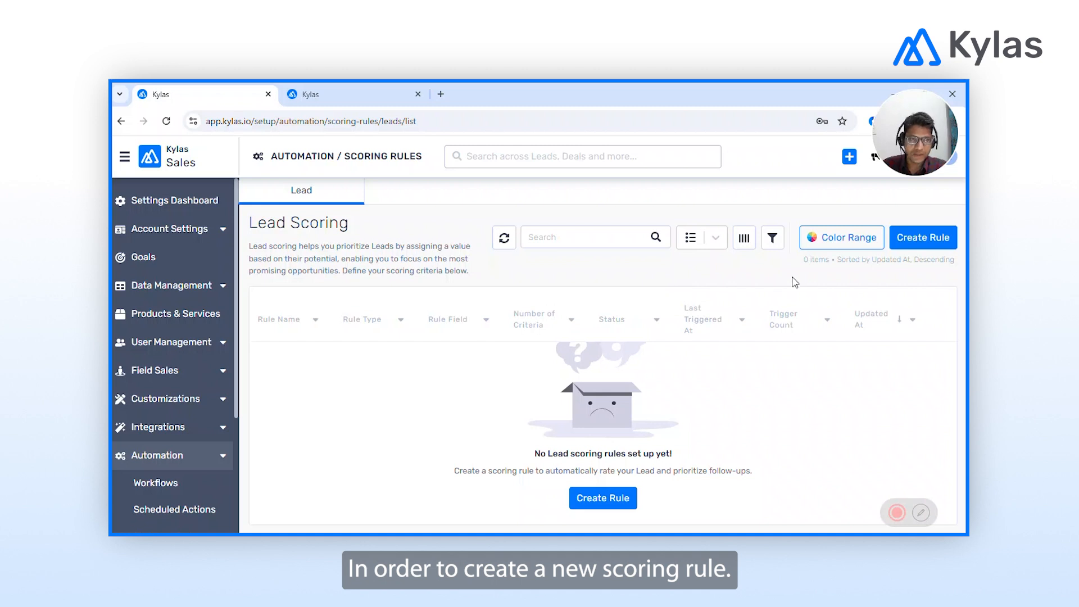
Start a new positive scoring rule on the Score field and enter the name 'Lead score'.
{"action": "left_click", "coordinate": [922, 239]}
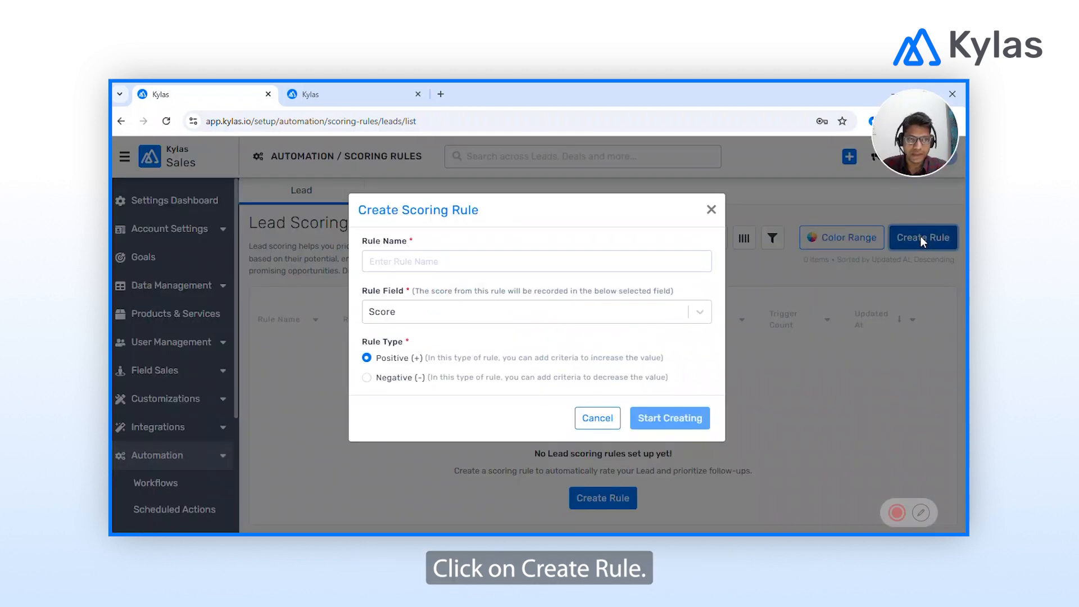
{"action": "left_click", "coordinate": [427, 269]}
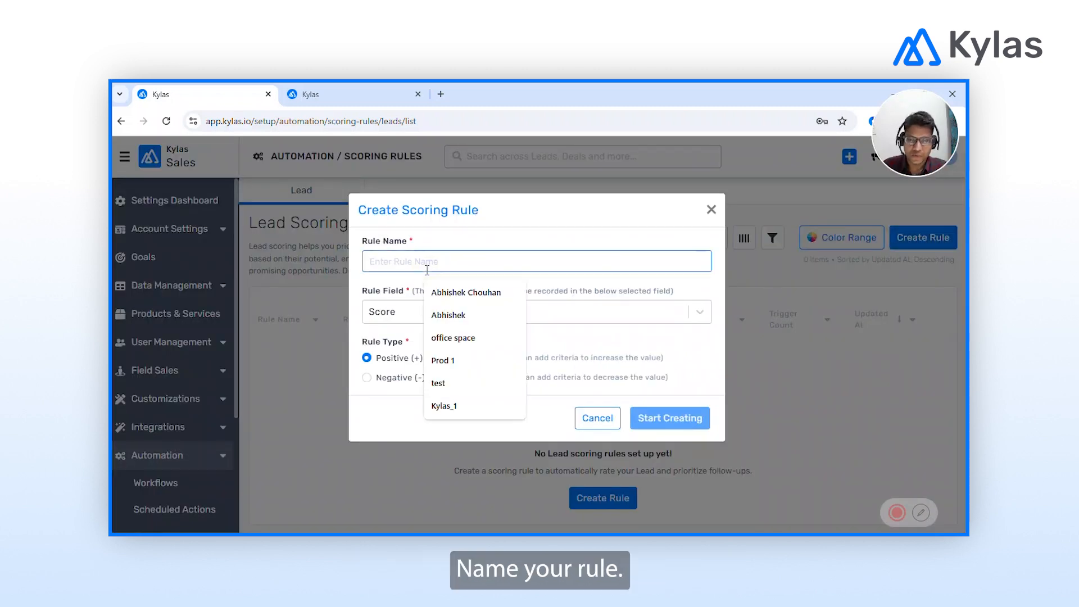
{"action": "type", "text": "Le"}
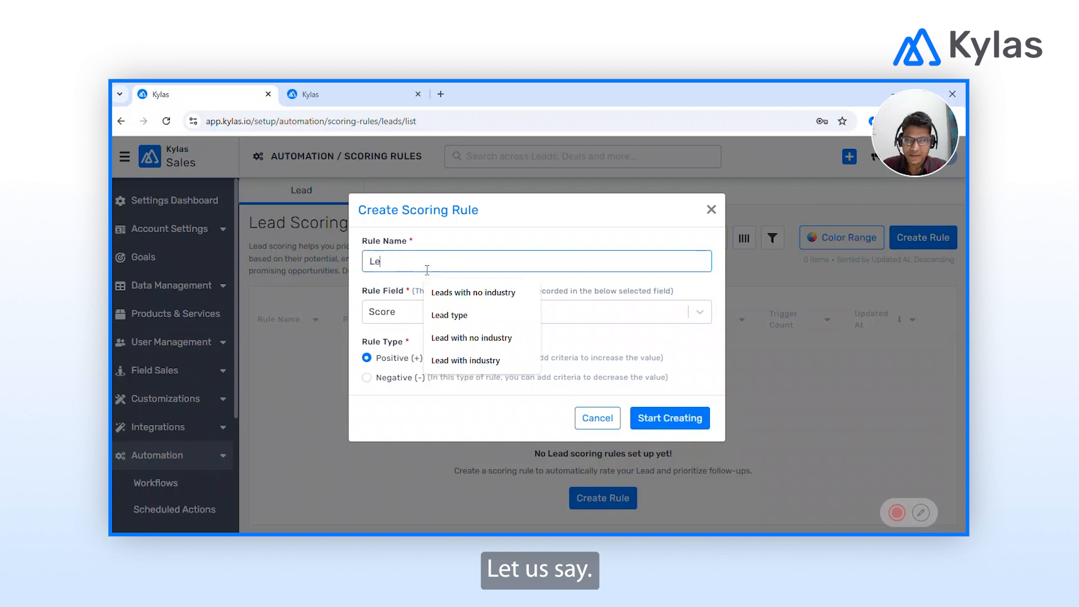
{"action": "type", "text": "ad score 1"}
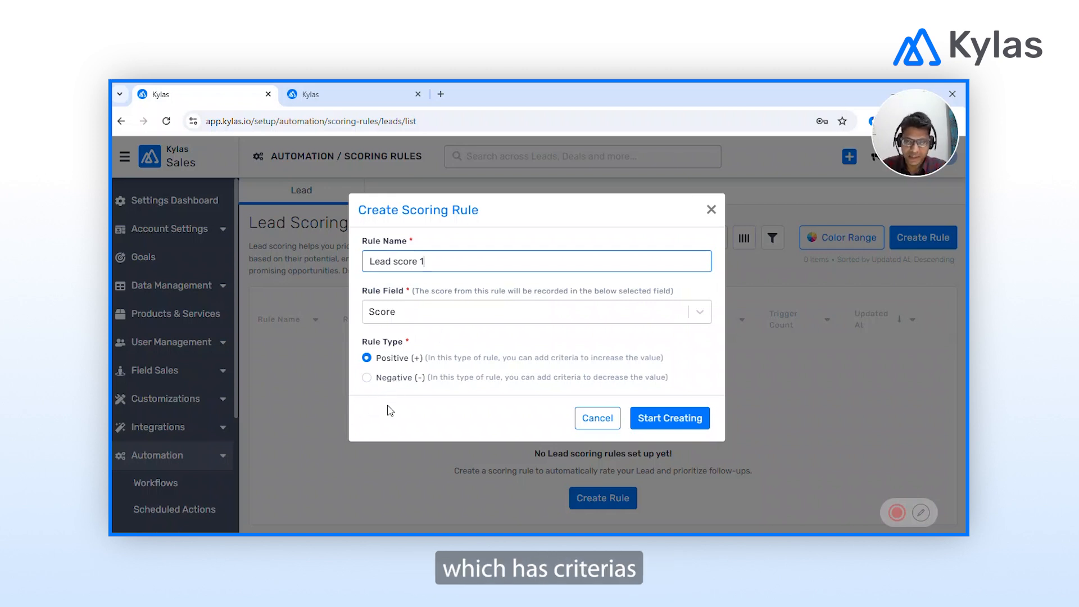
Open the new rule's editor and choose Lead as the first criterion's triggering event.
{"action": "left_click", "coordinate": [677, 422]}
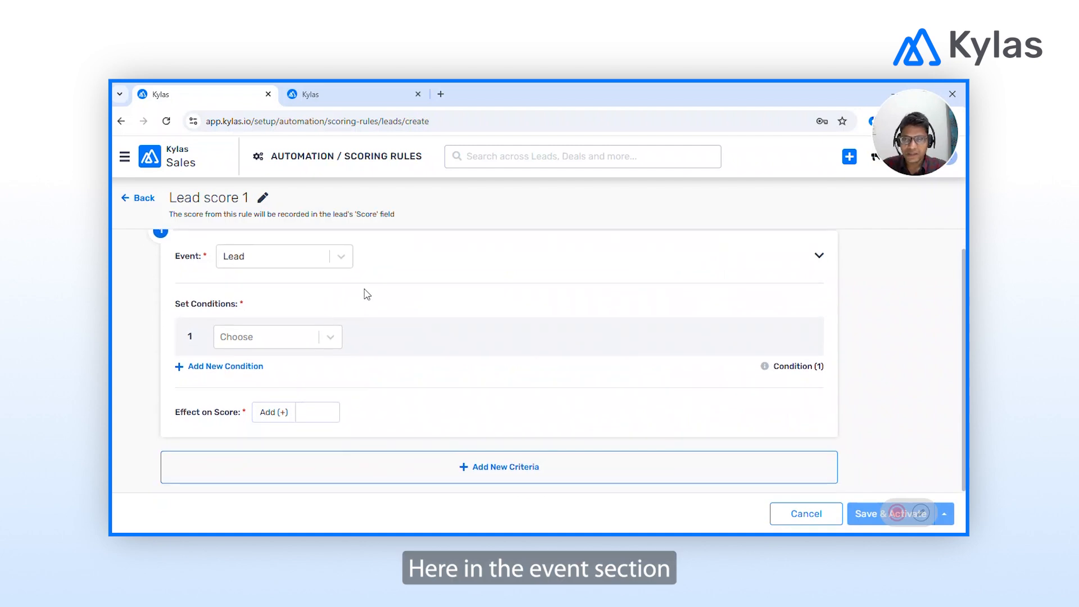
{"action": "left_click", "coordinate": [280, 268]}
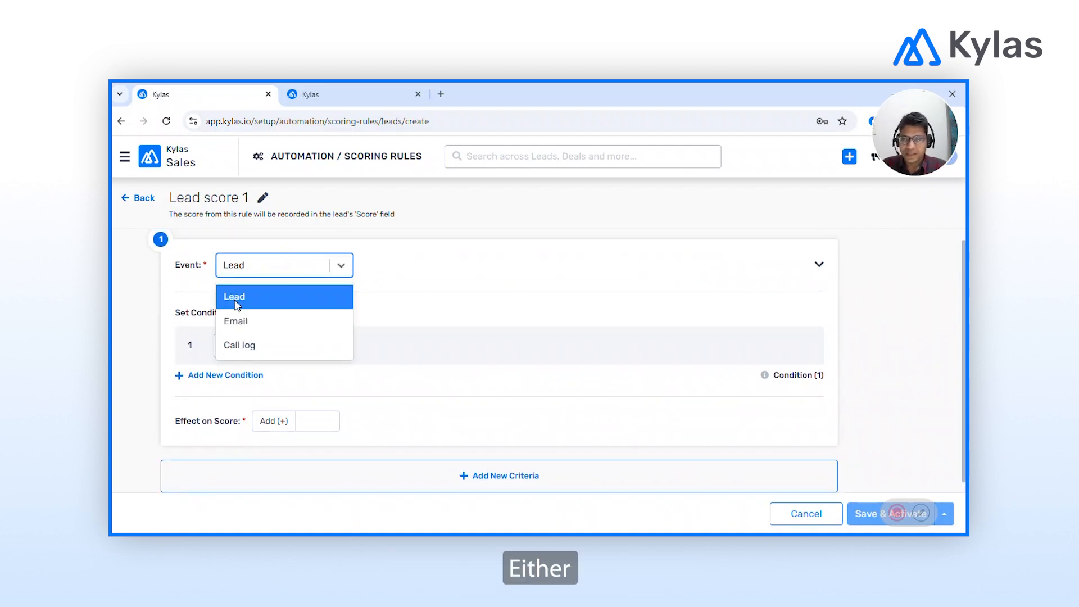
{"action": "left_click", "coordinate": [252, 299]}
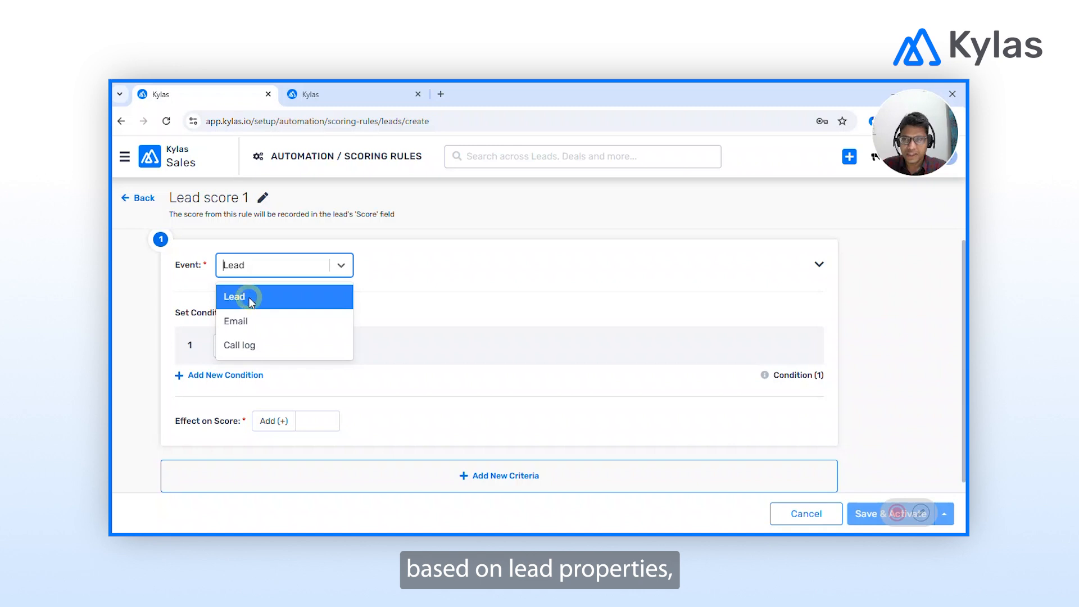
{"action": "left_click", "coordinate": [313, 355]}
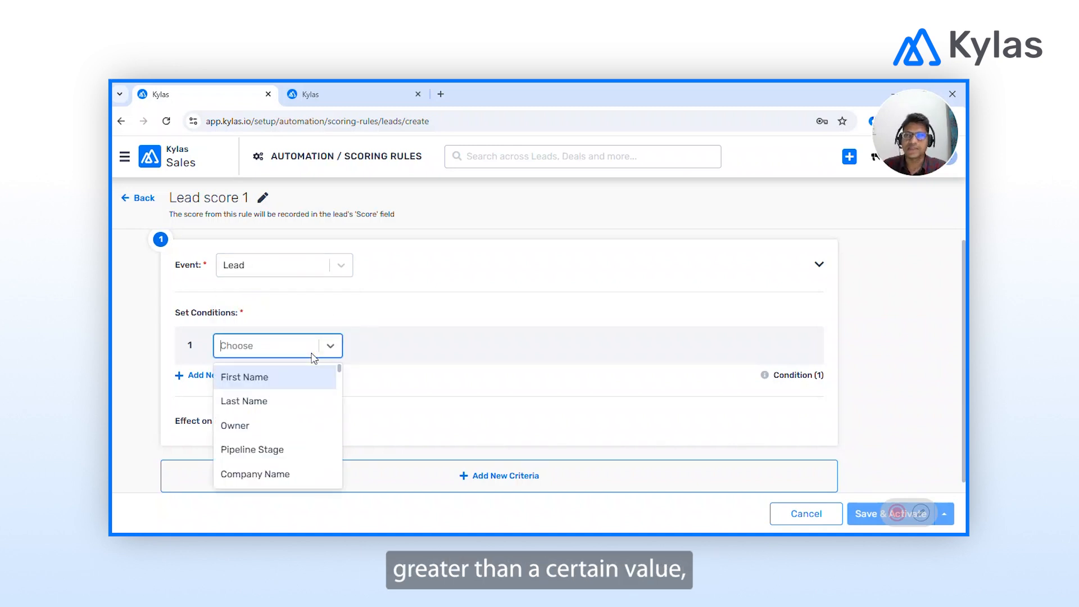
{"action": "left_click", "coordinate": [395, 336]}
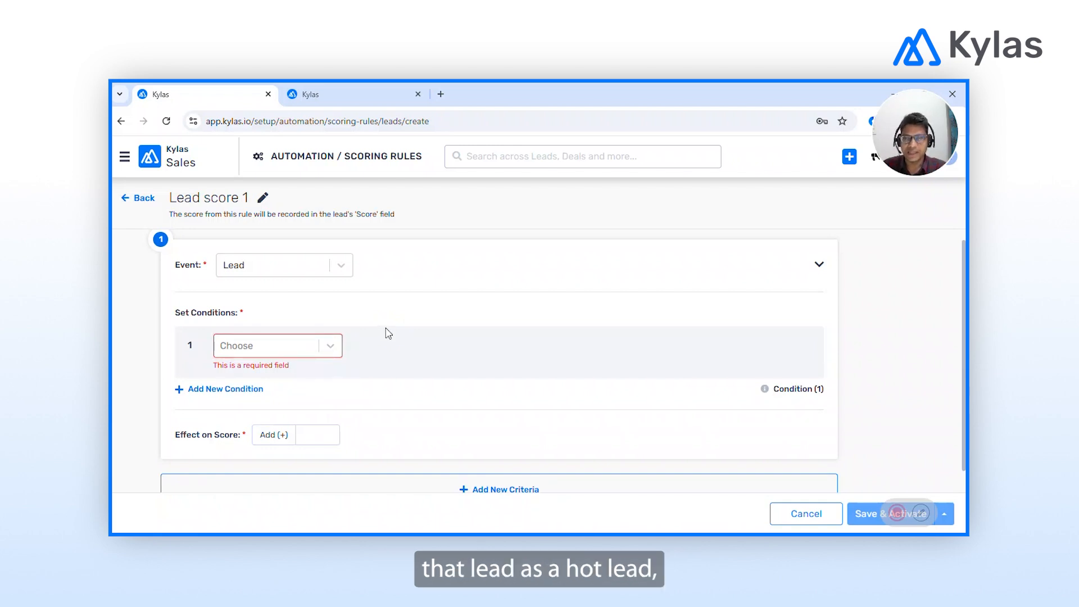
{"action": "left_click", "coordinate": [305, 268]}
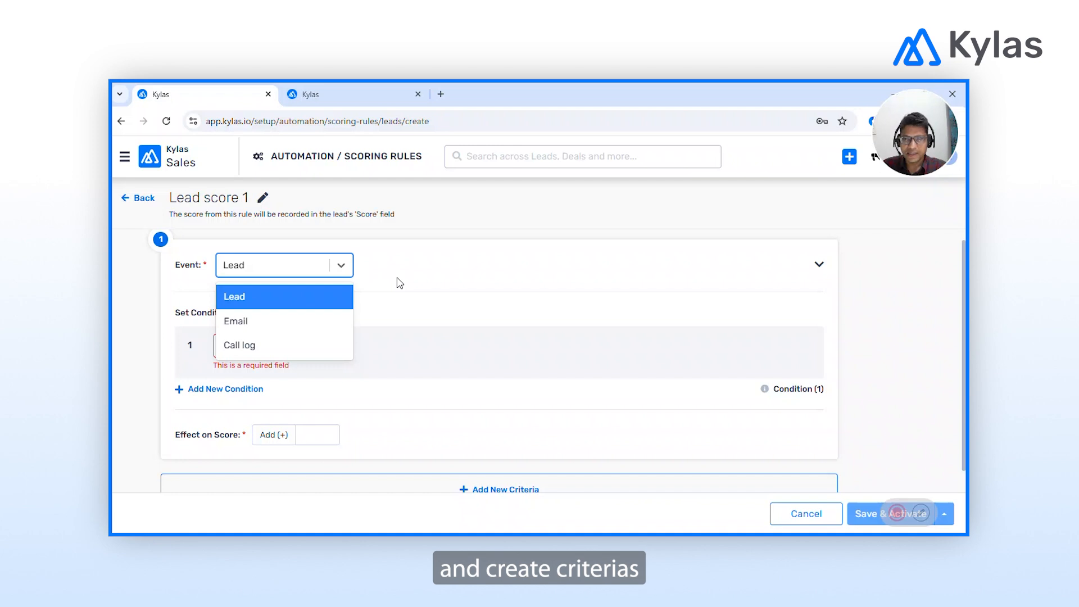
{"action": "left_click", "coordinate": [288, 301]}
{"action": "scroll", "coordinate": [523, 356], "scroll_direction": "down", "scroll_amount": 1}
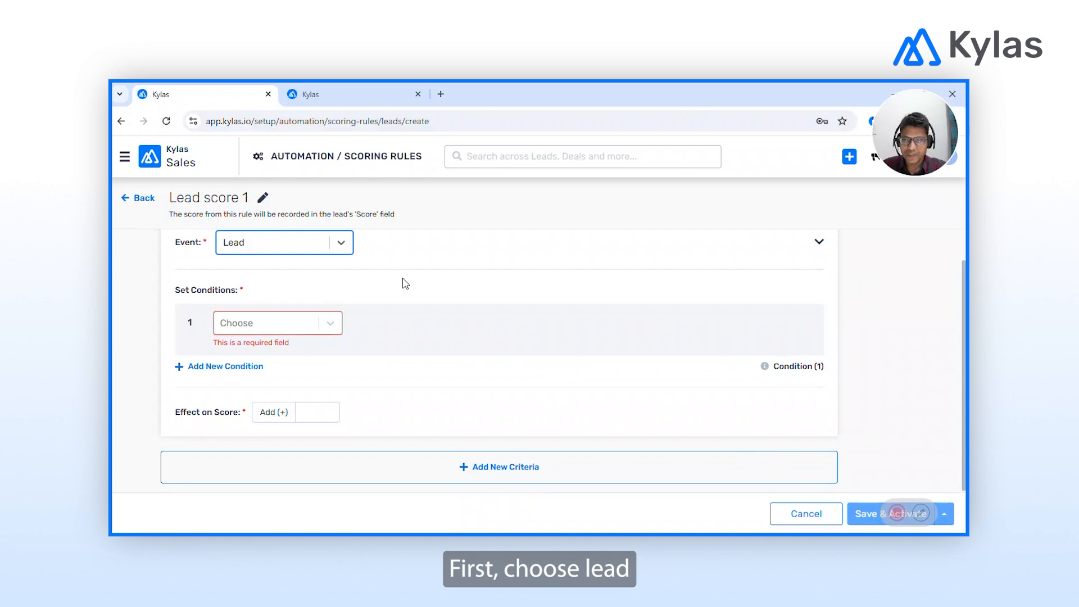
Set the first condition to Budget Greater Than 100000.
{"action": "left_click", "coordinate": [281, 323]}
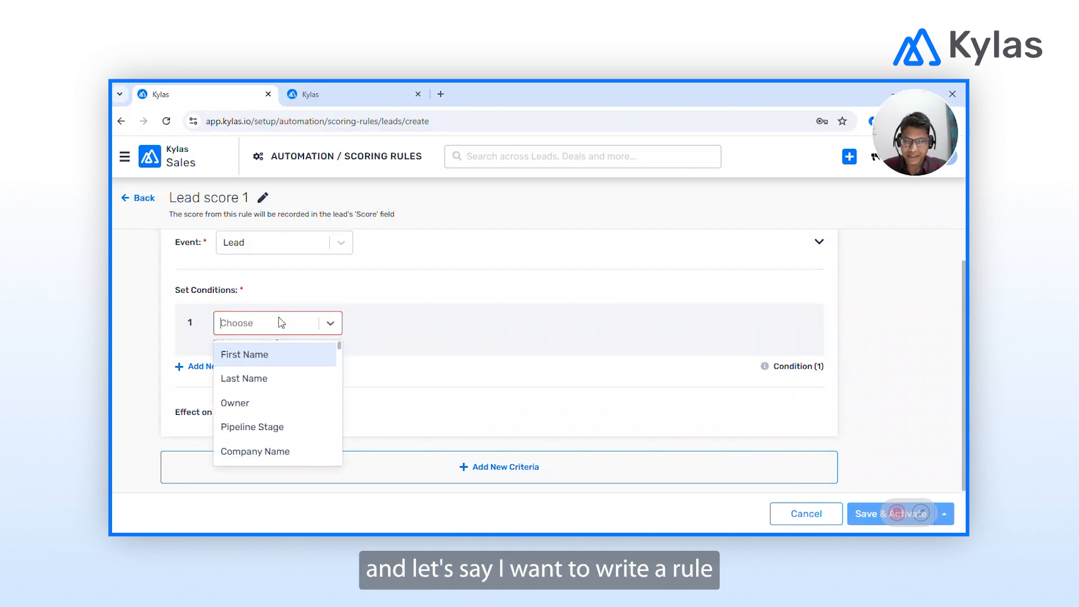
{"action": "type", "text": "bud"}
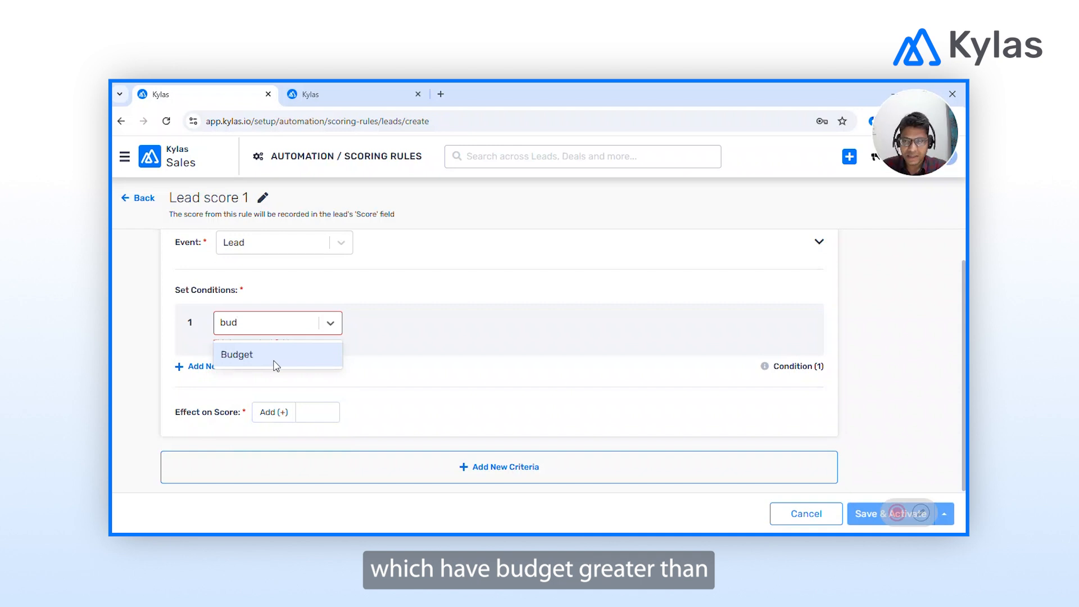
{"action": "left_click", "coordinate": [245, 356]}
{"action": "left_click", "coordinate": [409, 343]}
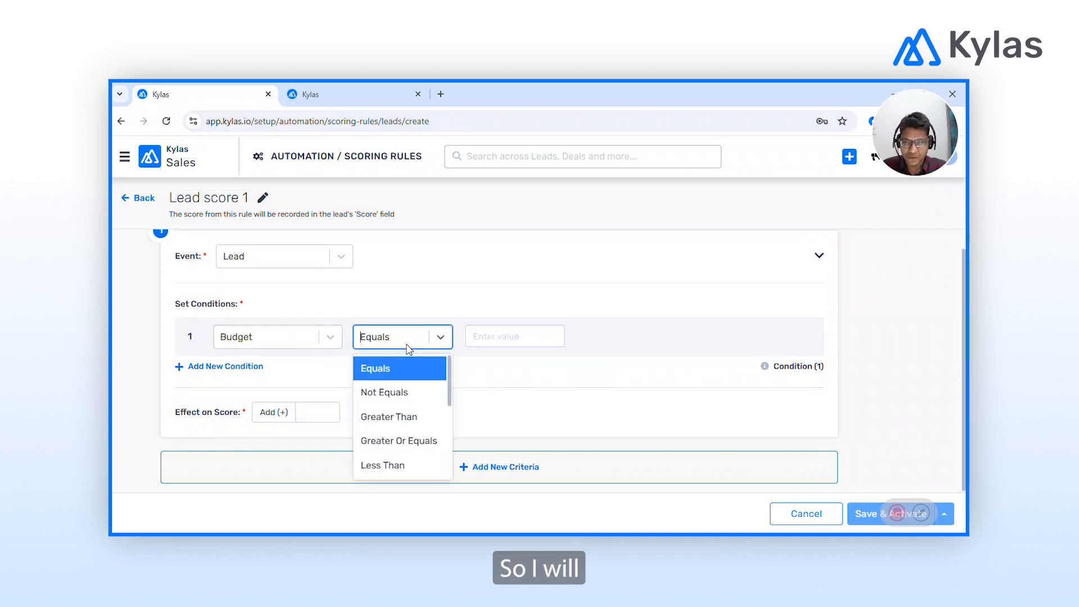
{"action": "left_click", "coordinate": [380, 420]}
{"action": "left_click", "coordinate": [495, 335]}
{"action": "type", "text": "1"}
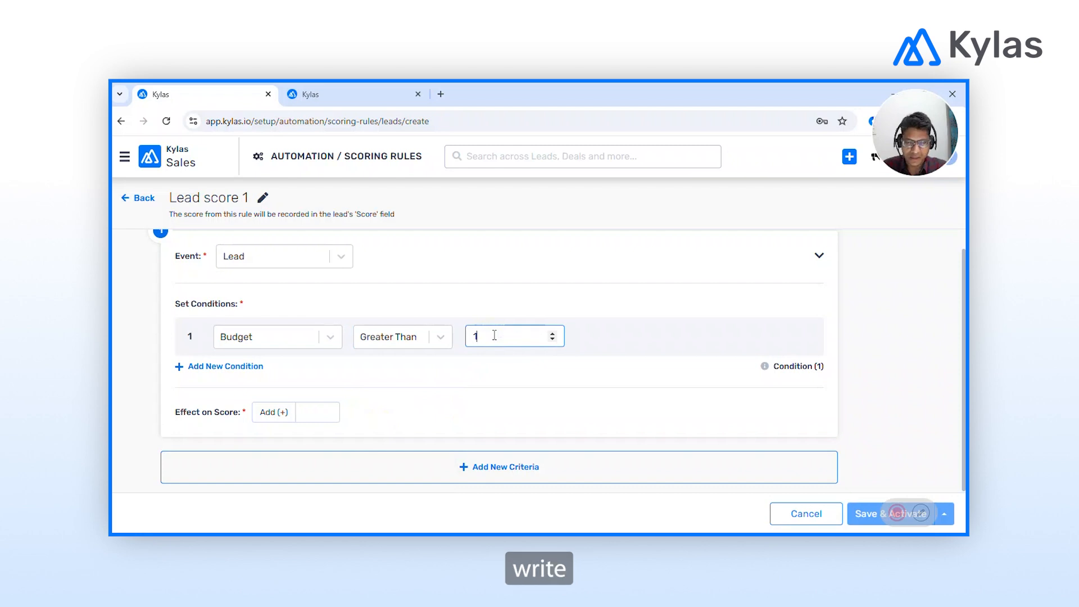
{"action": "type", "text": "00000"}
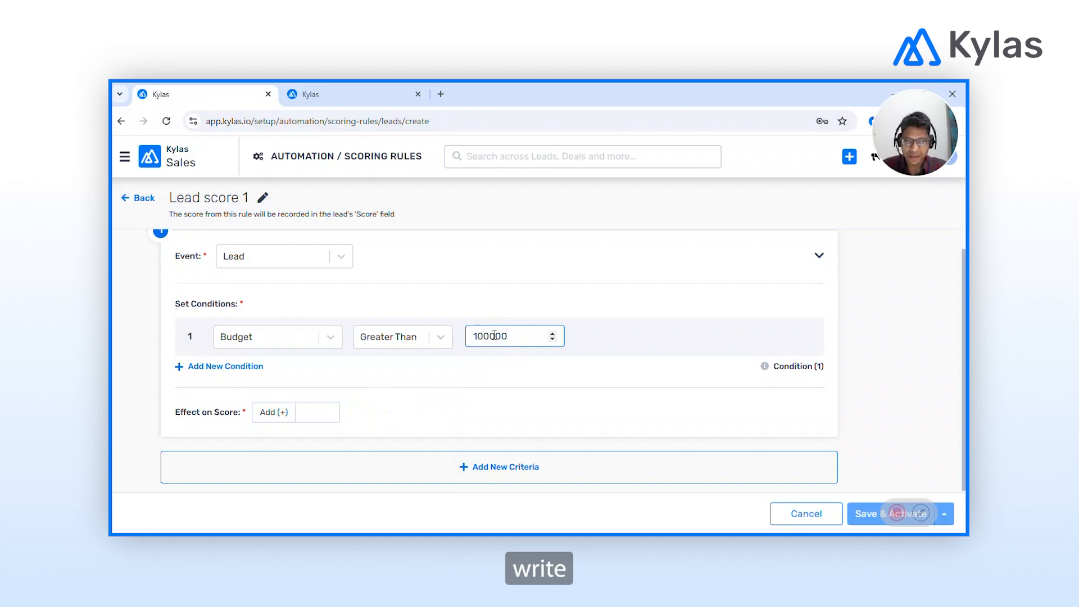
Add a second condition and search its field list for industry.
{"action": "left_click", "coordinate": [197, 366]}
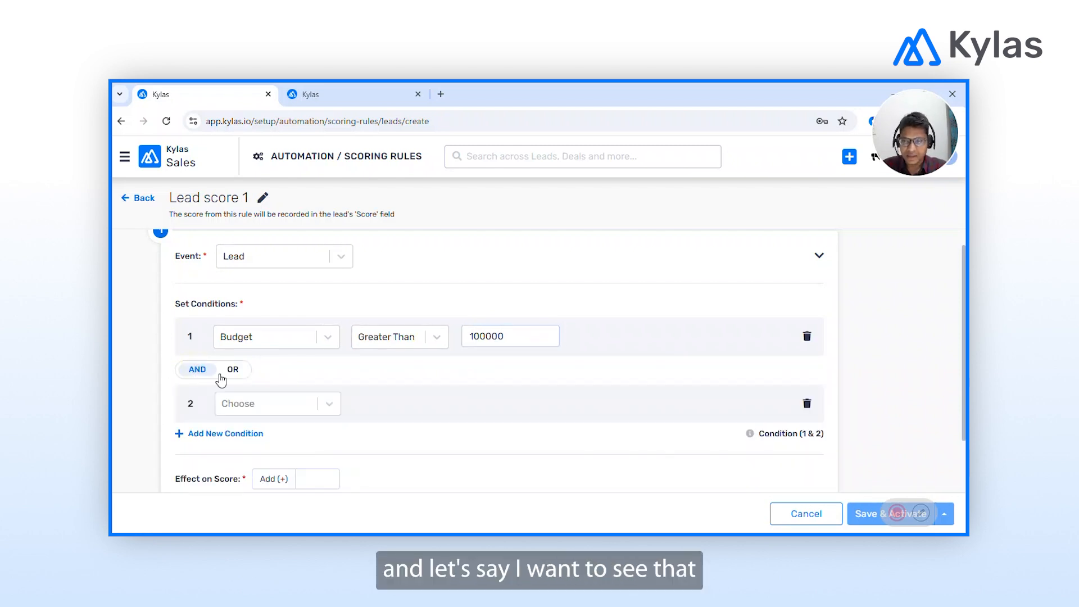
{"action": "left_click", "coordinate": [270, 406]}
{"action": "type", "text": "indu"}
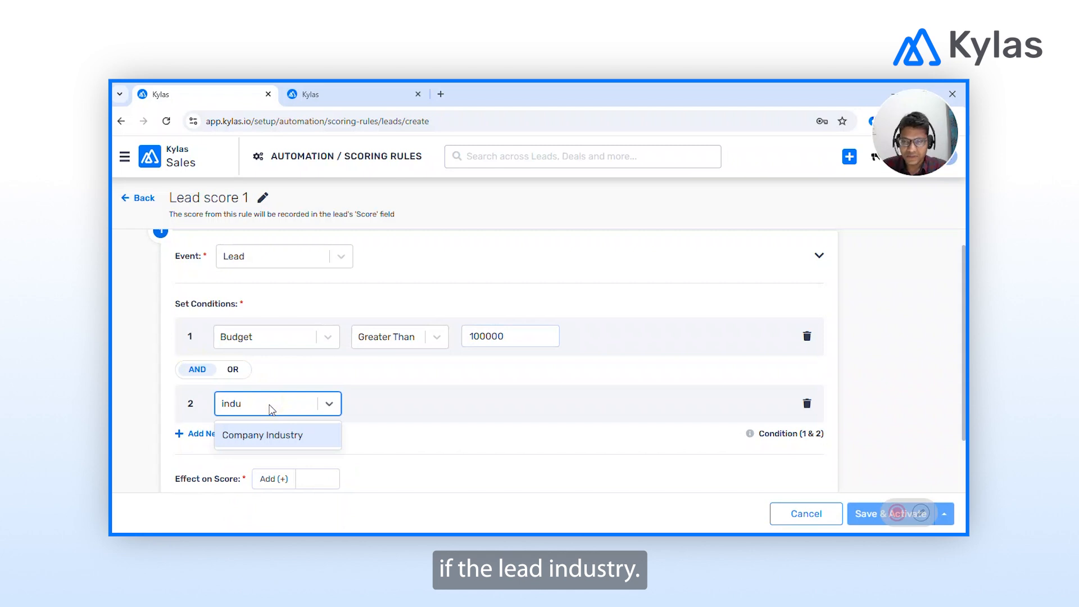
Make the second condition Company Industry In Accounting and Financial Services.
{"action": "left_click", "coordinate": [249, 442]}
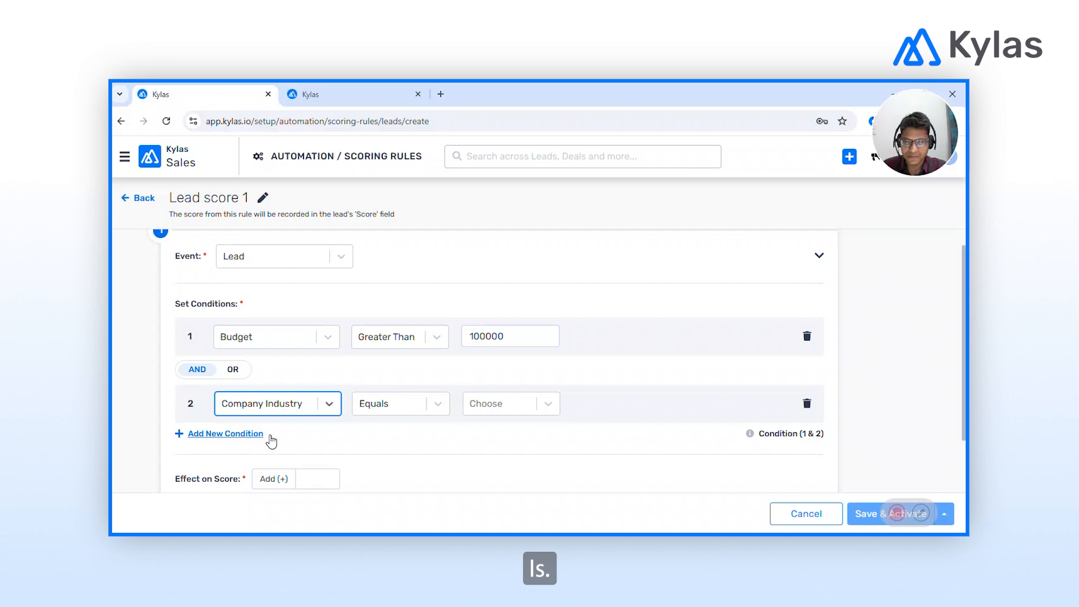
{"action": "left_click", "coordinate": [396, 409]}
{"action": "scroll", "coordinate": [365, 458], "scroll_direction": "down", "scroll_amount": 2}
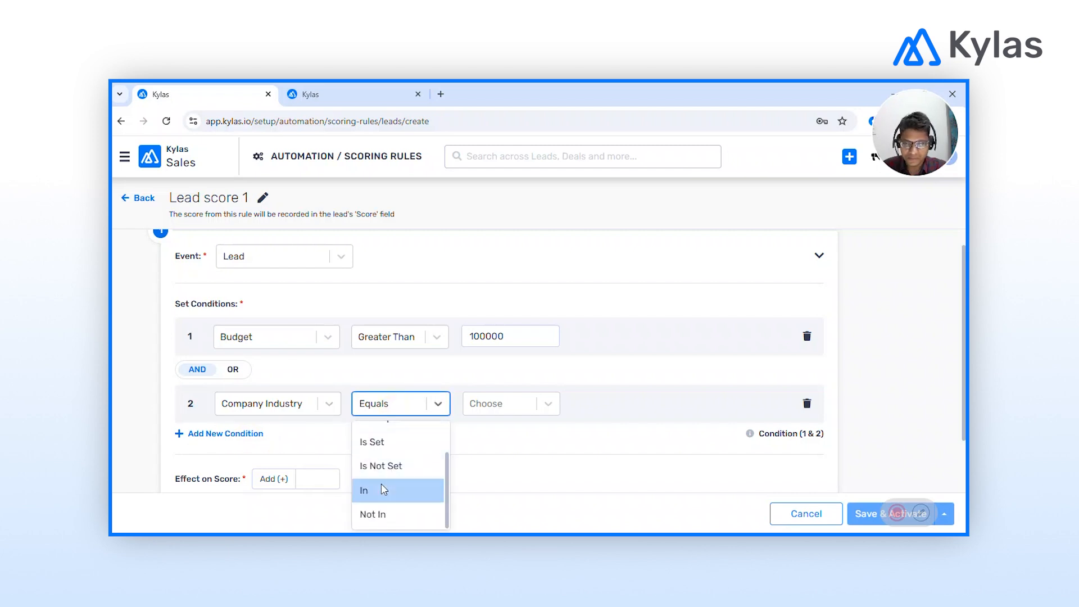
{"action": "left_click", "coordinate": [382, 486]}
{"action": "left_click", "coordinate": [531, 401]}
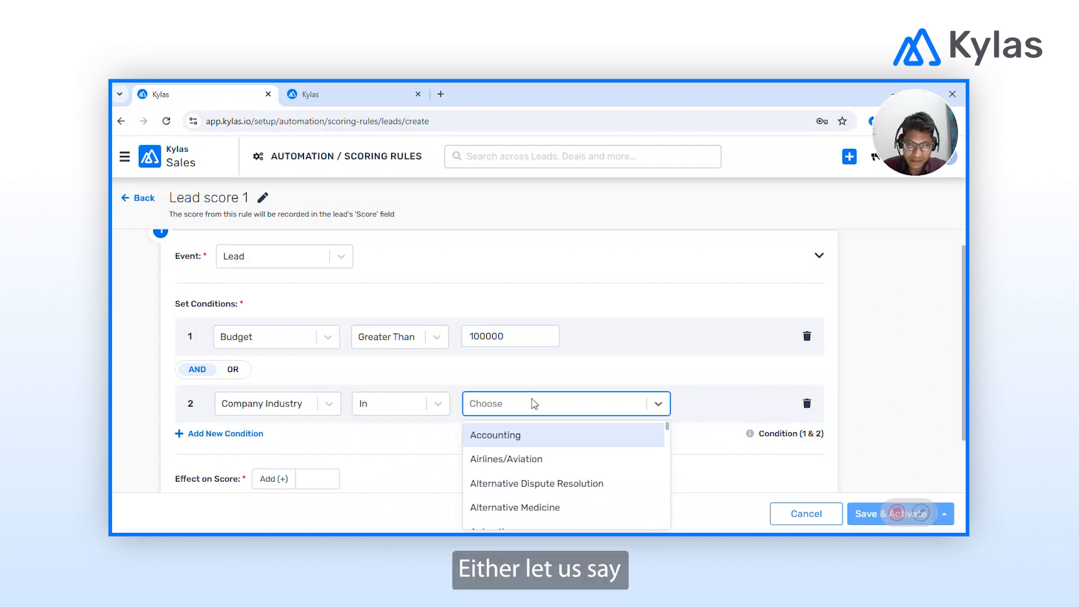
{"action": "left_click", "coordinate": [493, 442]}
{"action": "left_click", "coordinate": [616, 408]}
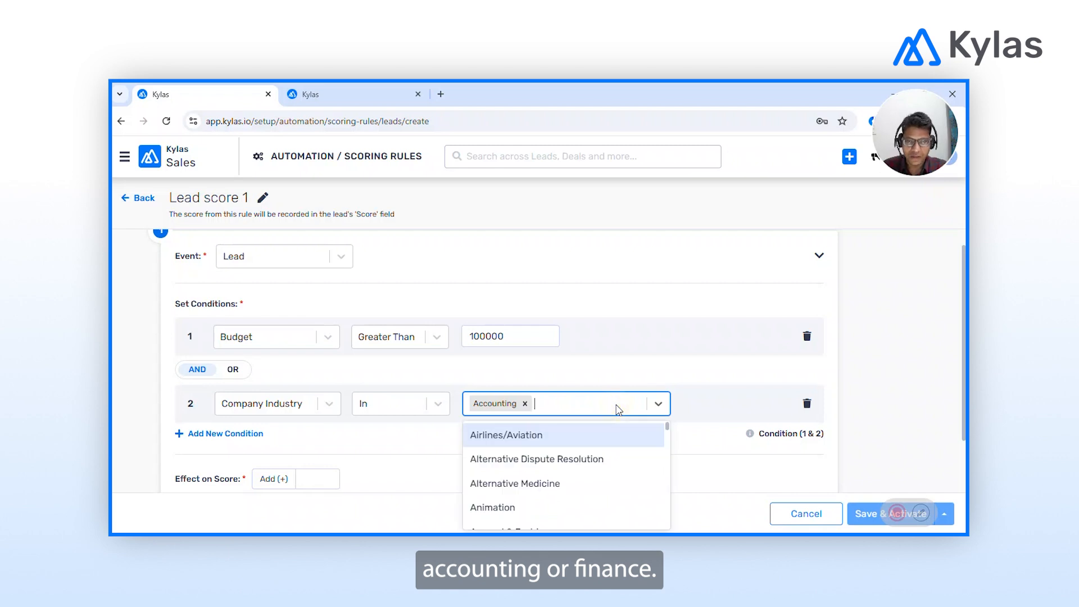
{"action": "type", "text": "finan"}
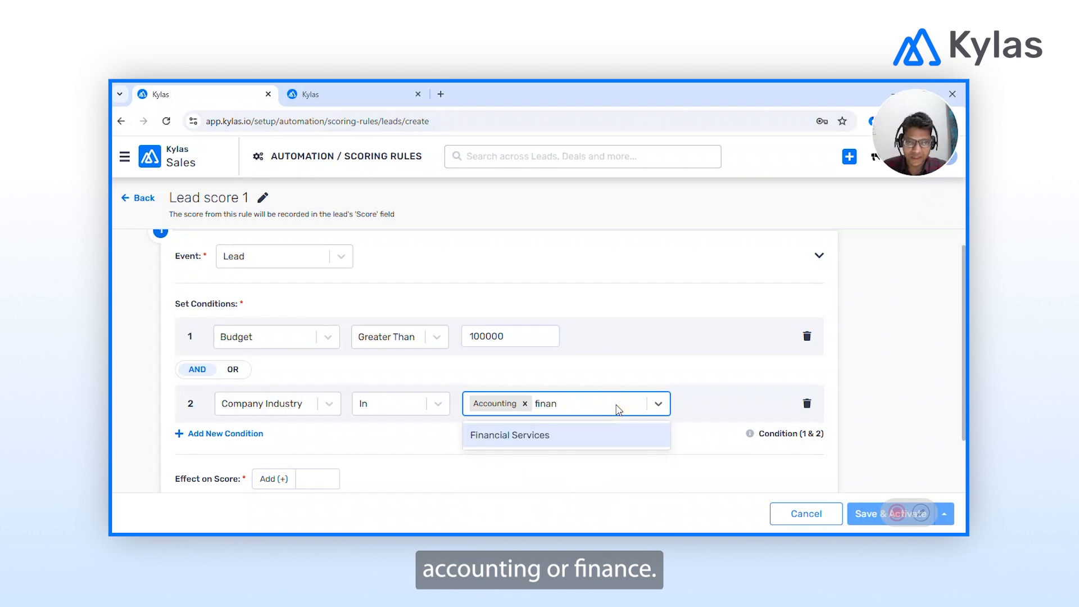
{"action": "left_click", "coordinate": [525, 435]}
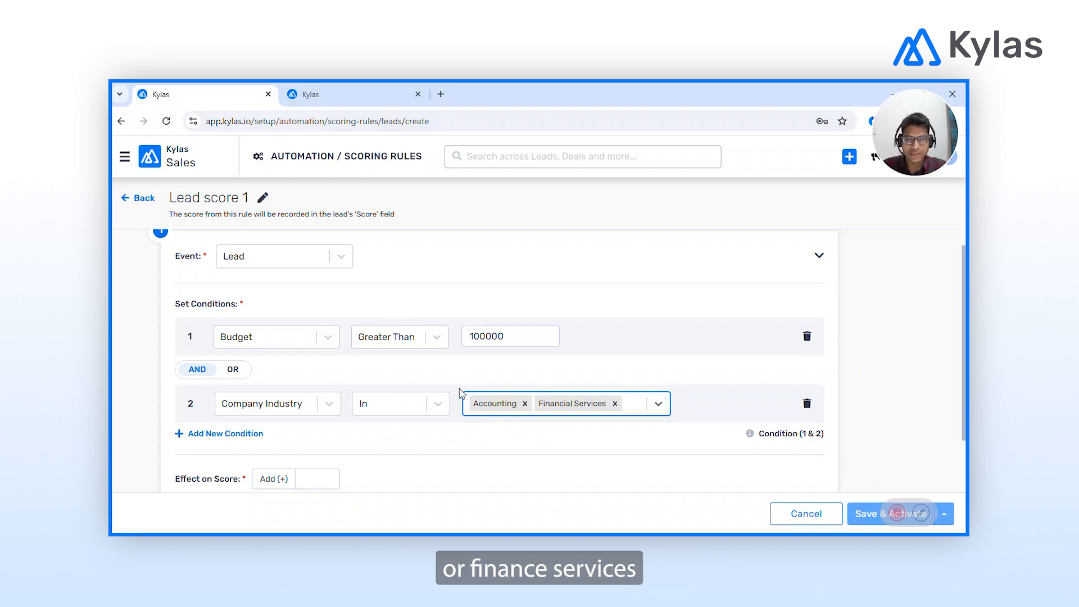
Go to the first criterion's Effect on Score field to set the points to add.
{"action": "scroll", "coordinate": [459, 430], "scroll_direction": "down", "scroll_amount": 1}
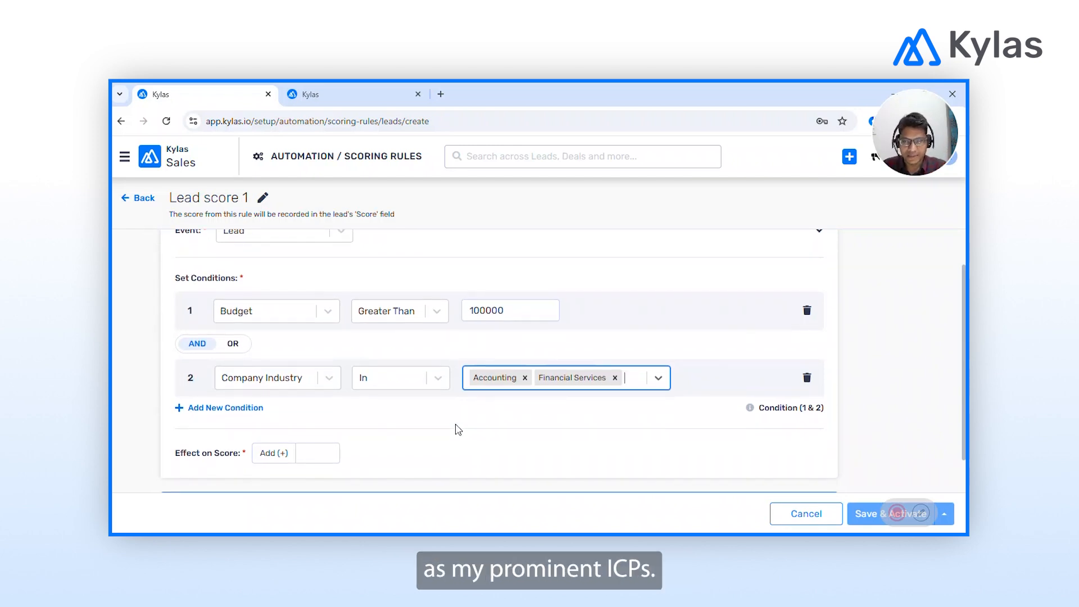
{"action": "scroll", "coordinate": [459, 430], "scroll_direction": "down", "scroll_amount": 1}
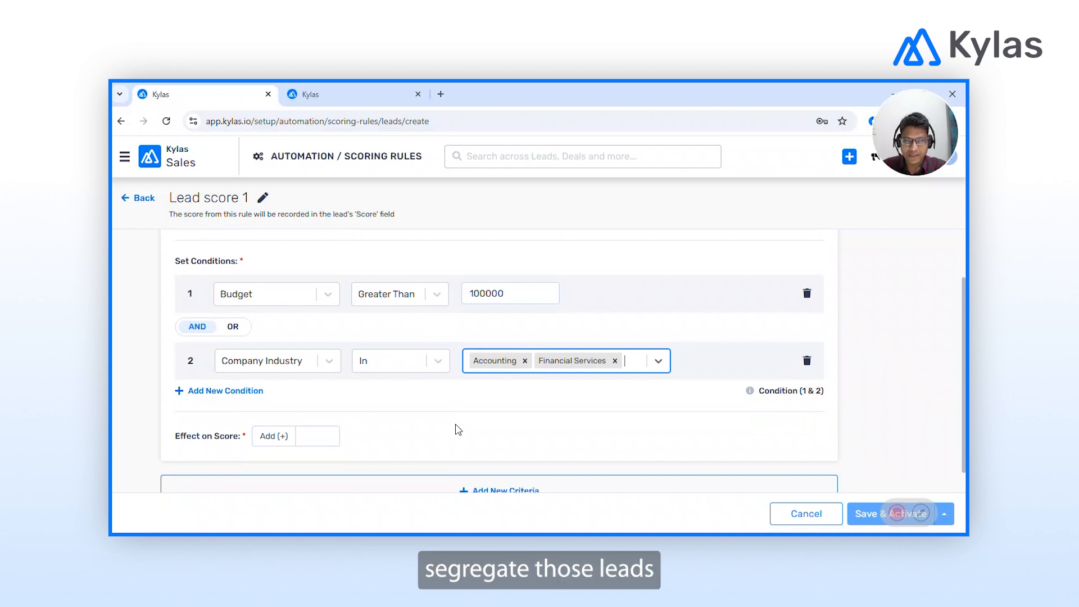
{"action": "scroll", "coordinate": [459, 430], "scroll_direction": "down", "scroll_amount": 1}
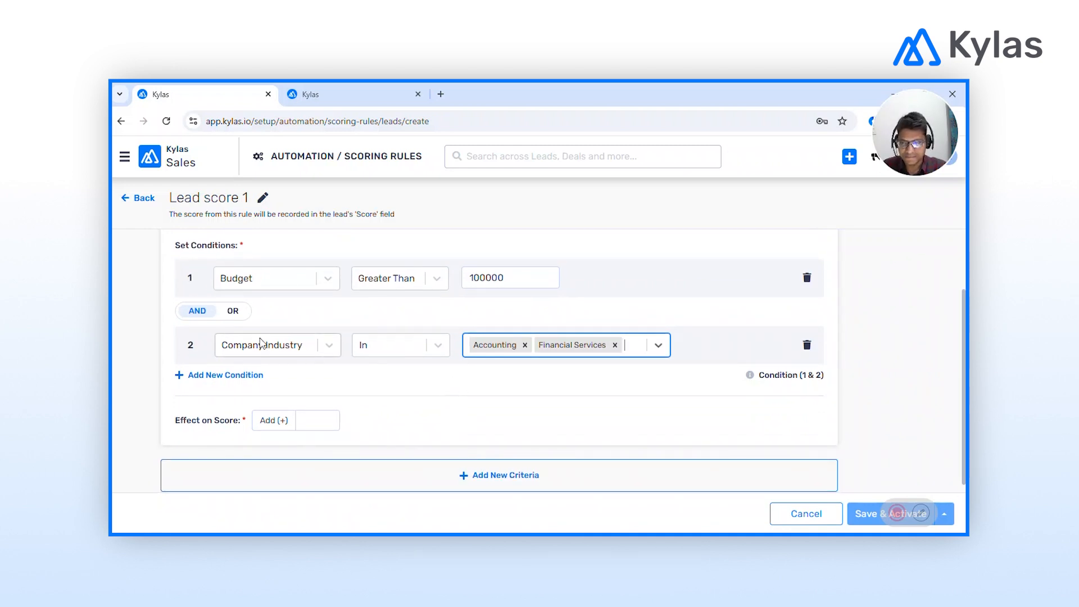
{"action": "scroll", "coordinate": [394, 411], "scroll_direction": "down", "scroll_amount": 1}
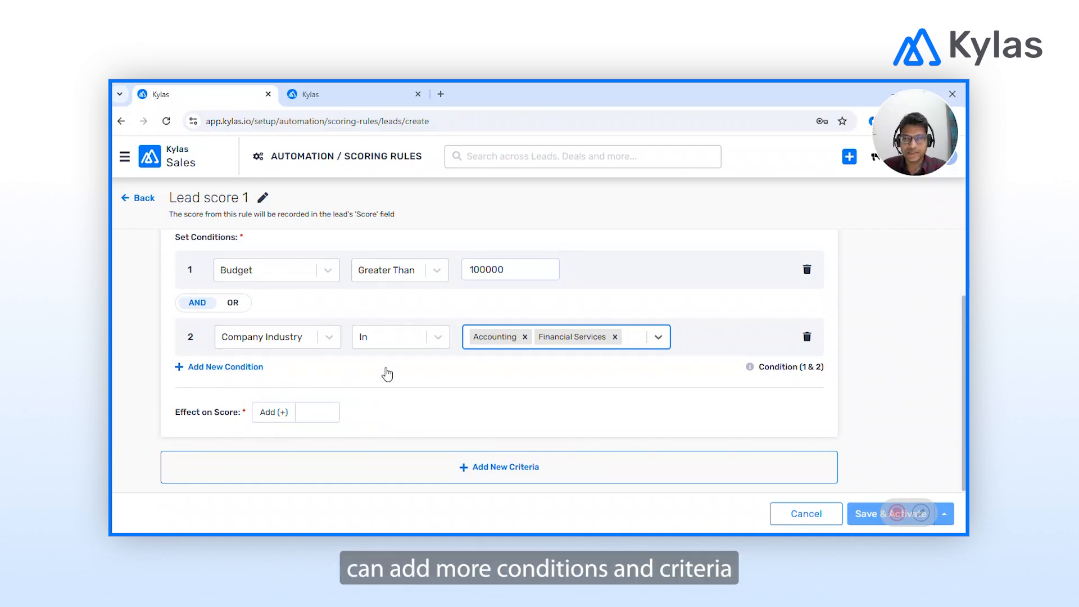
{"action": "left_click", "coordinate": [304, 407]}
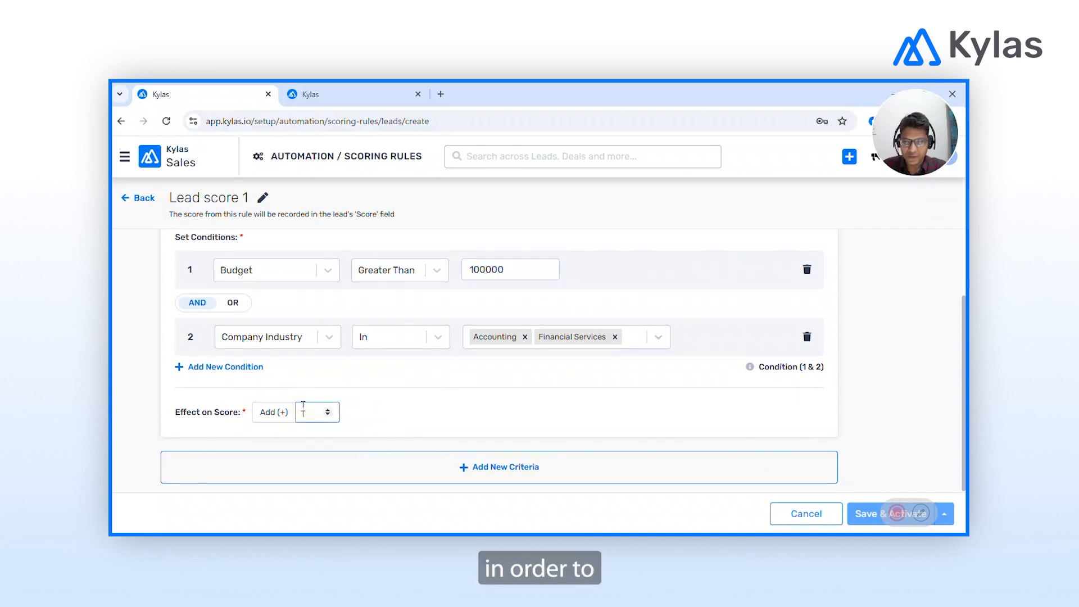
Enter 5 as the first criterion's score and add a second criterion.
{"action": "type", "text": "5"}
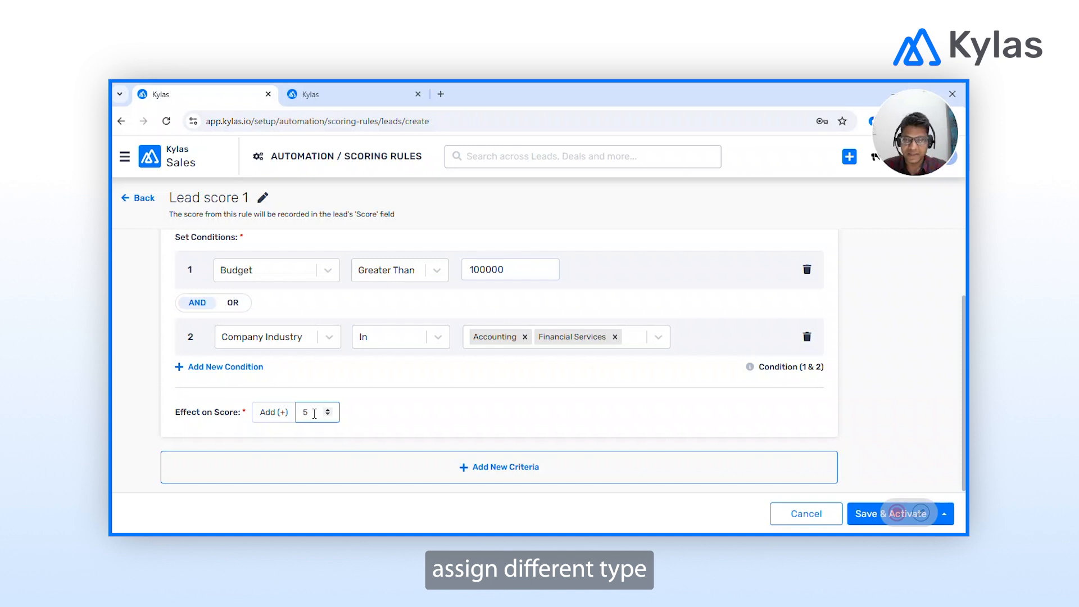
{"action": "left_click", "coordinate": [478, 466]}
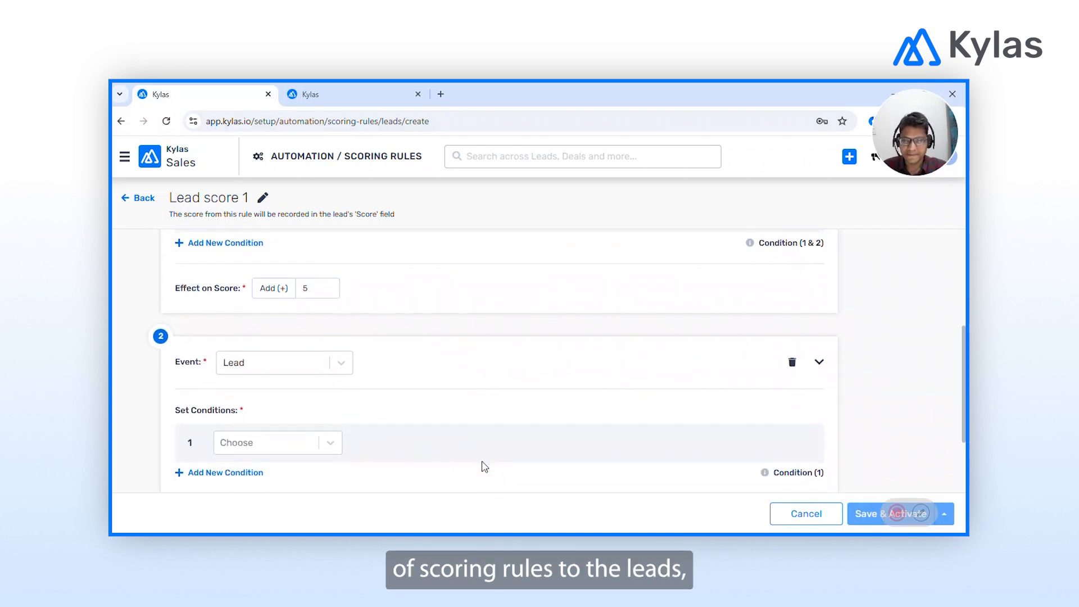
{"action": "scroll", "coordinate": [484, 466], "scroll_direction": "down", "scroll_amount": 1}
{"action": "scroll", "coordinate": [459, 336], "scroll_direction": "up", "scroll_amount": 1}
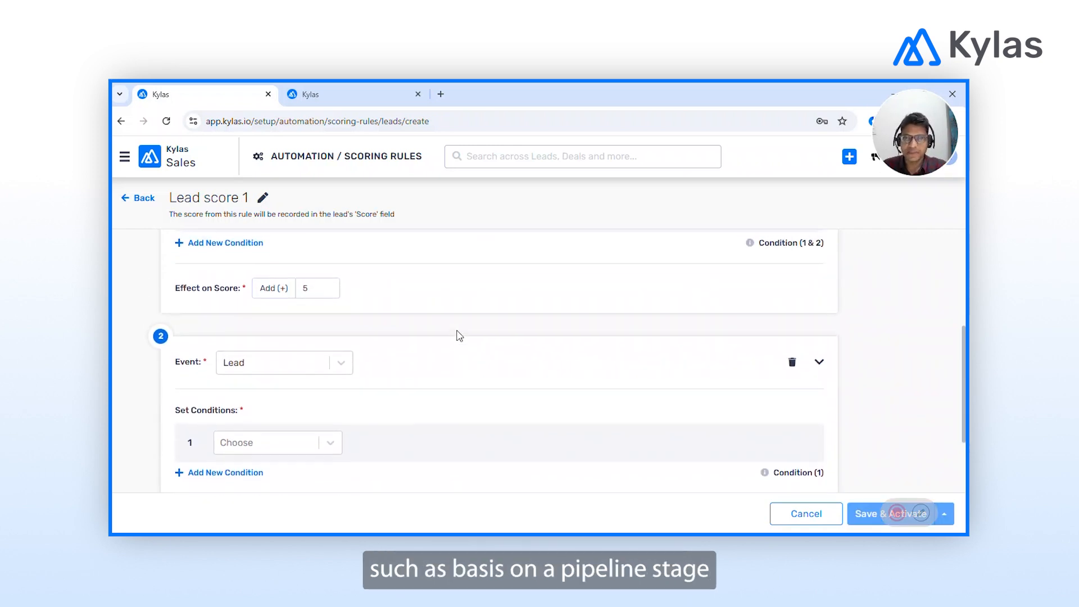
{"action": "scroll", "coordinate": [459, 336], "scroll_direction": "up", "scroll_amount": 2}
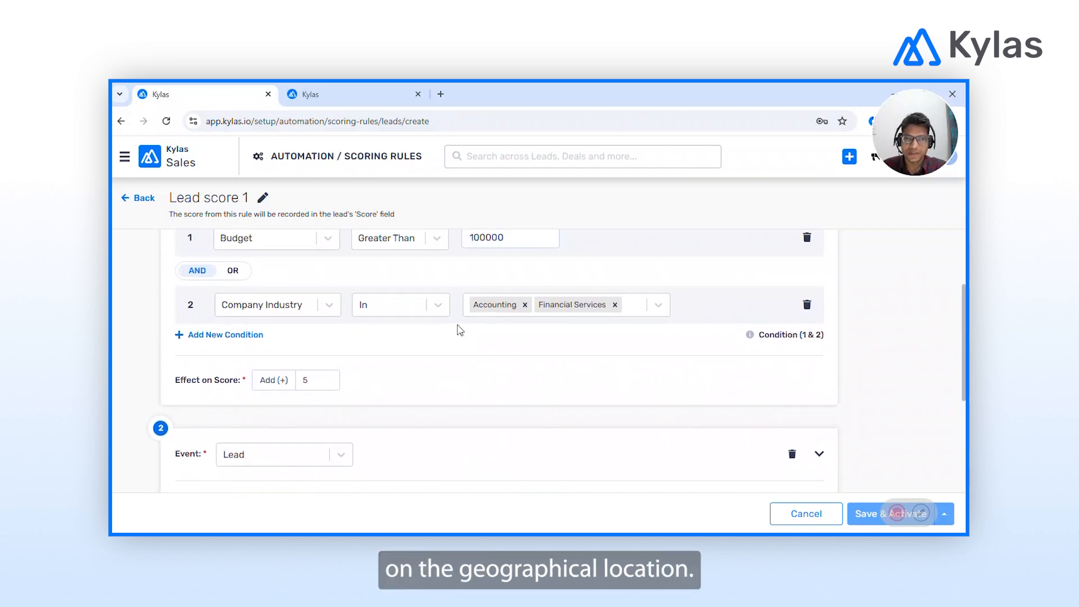
{"action": "scroll", "coordinate": [459, 330], "scroll_direction": "down", "scroll_amount": 3}
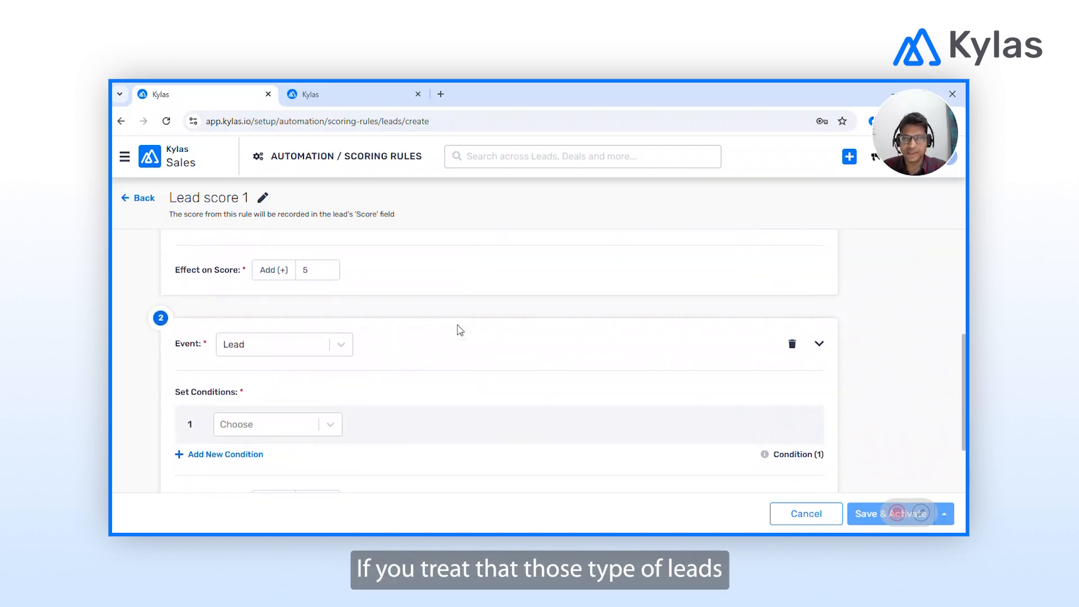
Set the second criterion's first condition to Country Equals United States.
{"action": "left_click", "coordinate": [291, 405]}
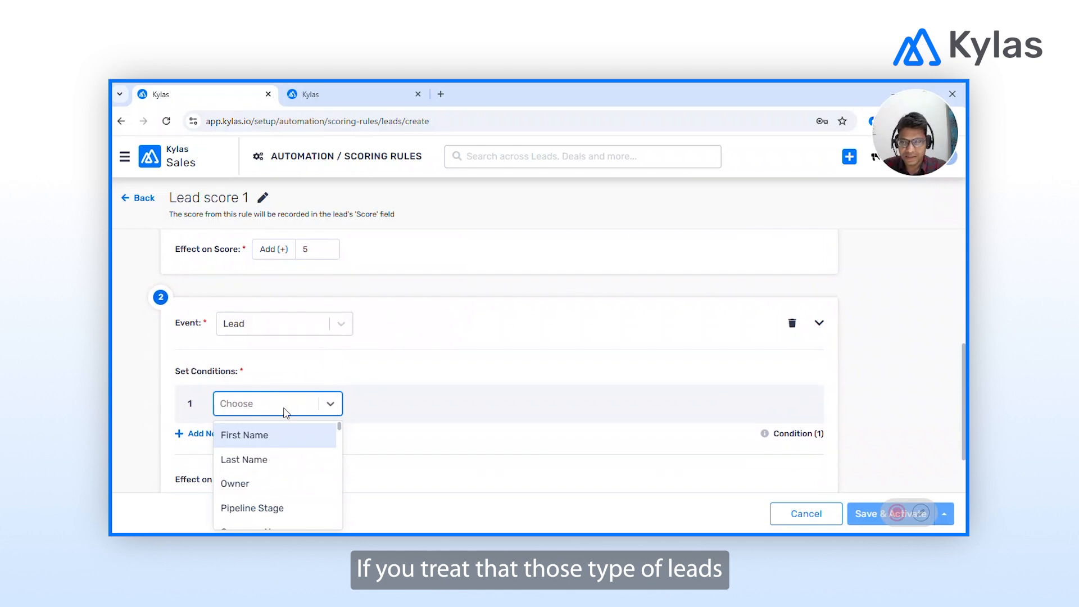
{"action": "type", "text": "coun"}
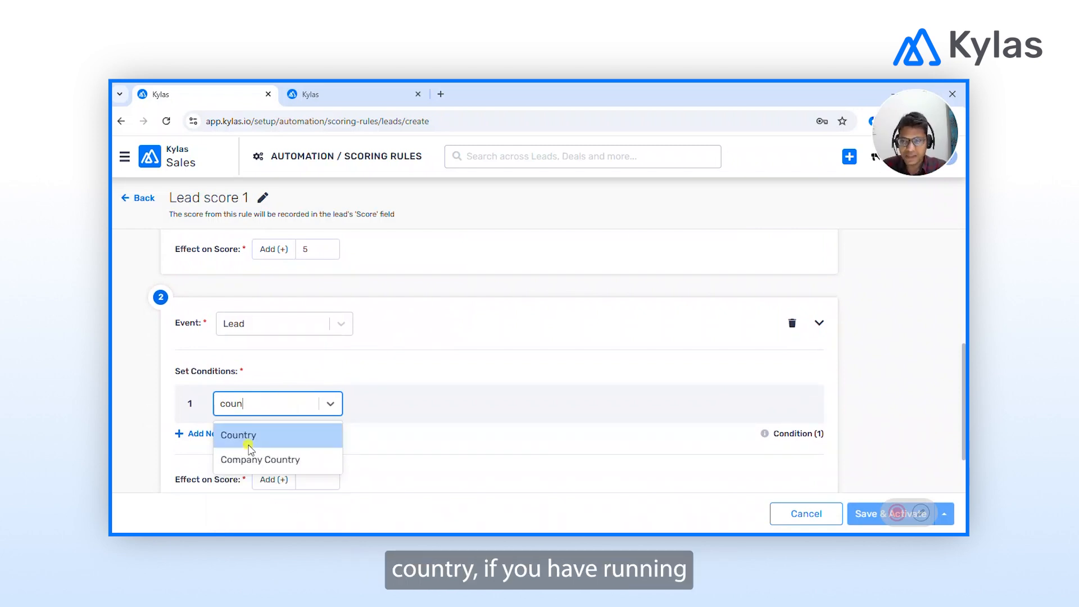
{"action": "left_click", "coordinate": [249, 447]}
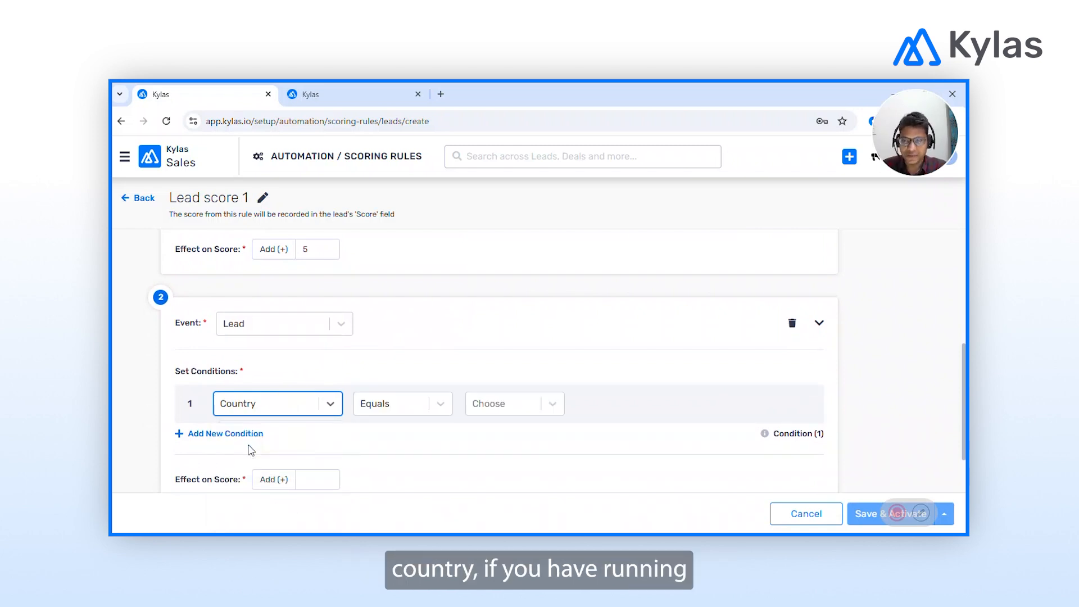
{"action": "left_click", "coordinate": [398, 407]}
{"action": "left_click", "coordinate": [398, 407]}
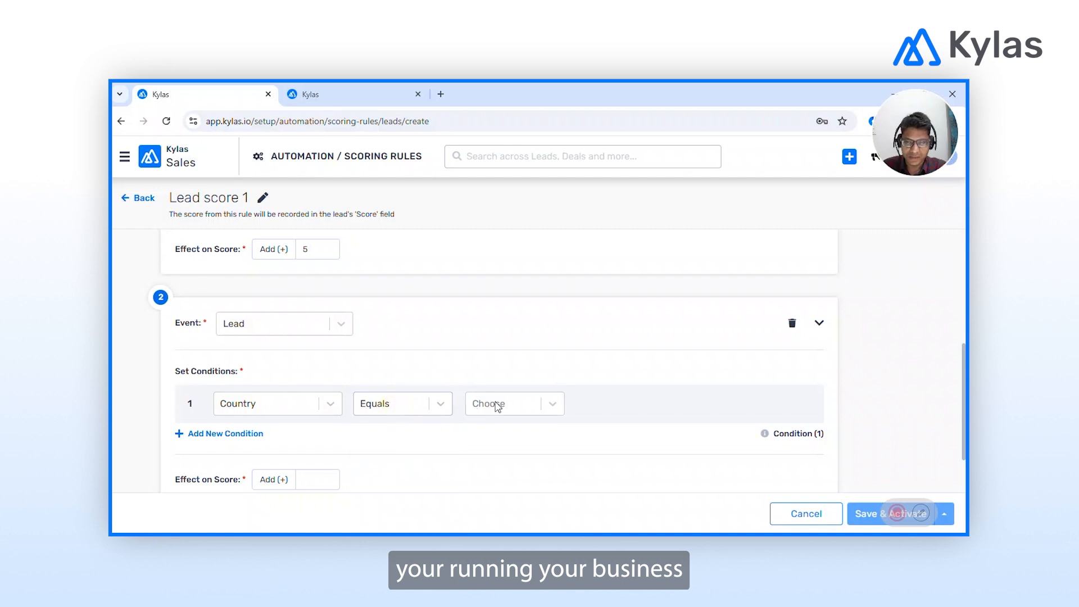
{"action": "left_click", "coordinate": [499, 404]}
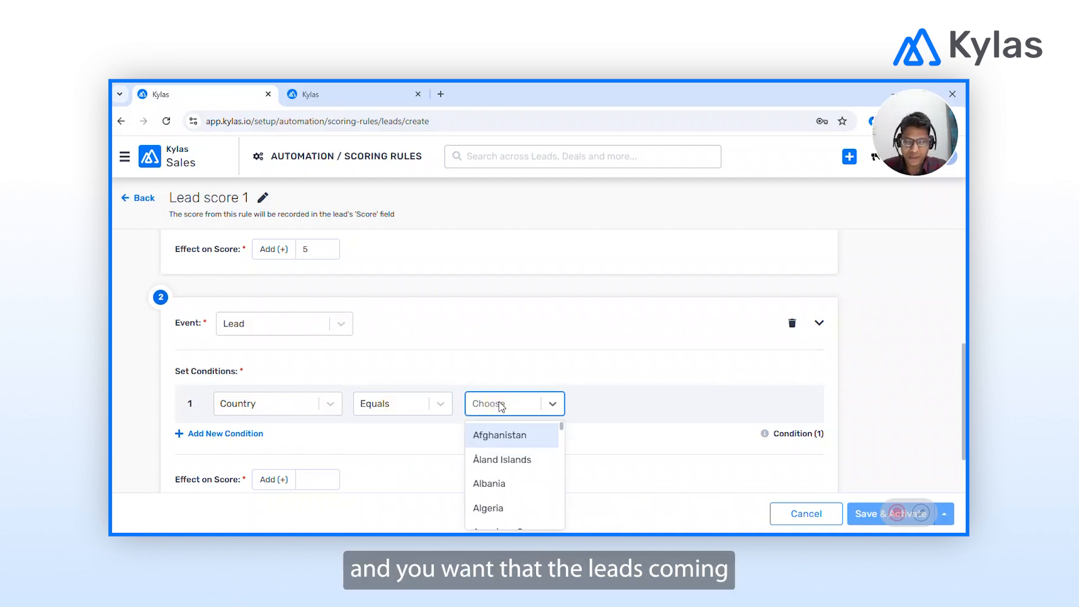
{"action": "type", "text": "uni"}
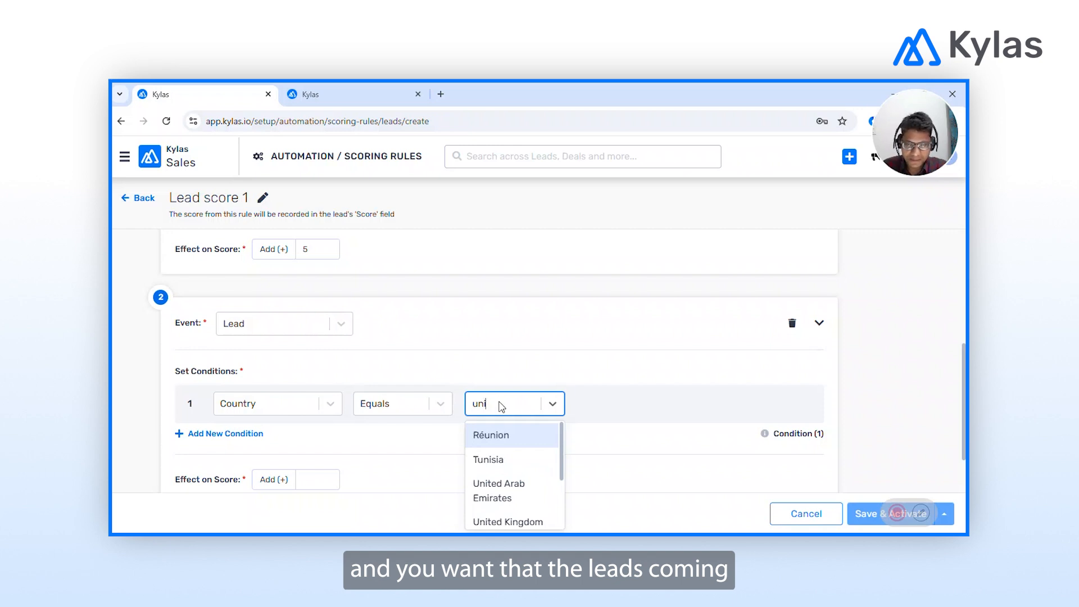
{"action": "type", "text": "te"}
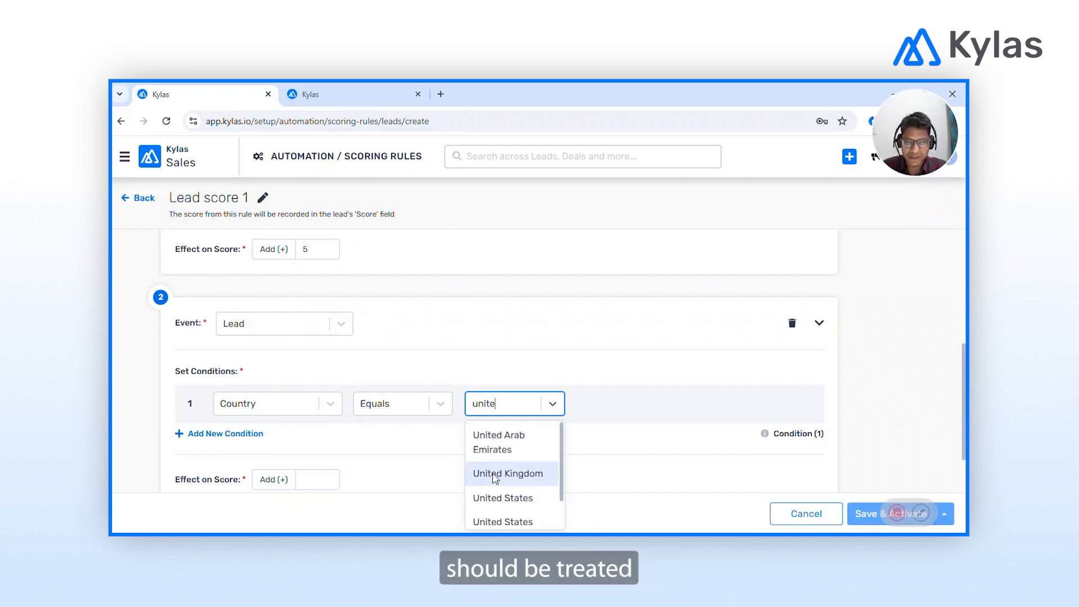
{"action": "left_click", "coordinate": [511, 498]}
{"action": "left_click", "coordinate": [440, 405]}
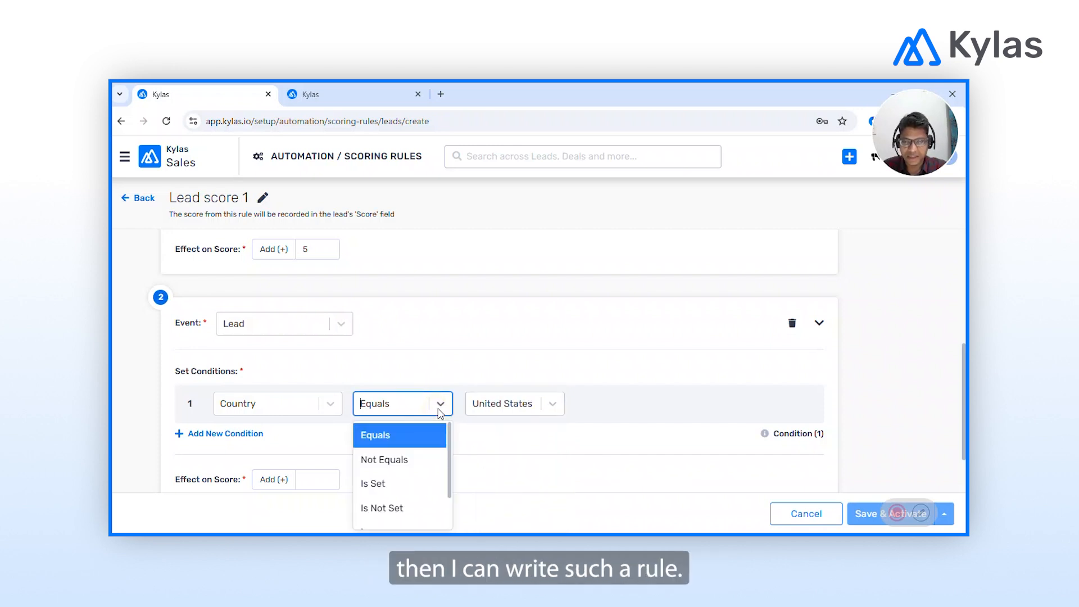
{"action": "left_click", "coordinate": [509, 441]}
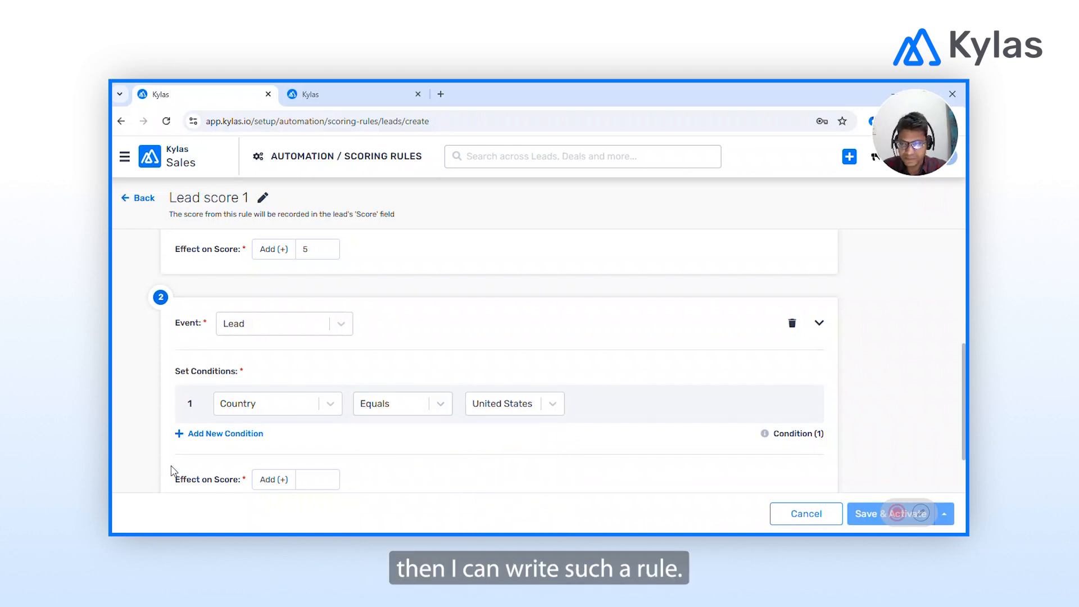
Add a condition: Sales Pipeline's Pipeline Stage Equals Verification Completed.
{"action": "left_click", "coordinate": [219, 437]}
{"action": "scroll", "coordinate": [222, 444], "scroll_direction": "down", "scroll_amount": 1}
{"action": "left_click", "coordinate": [276, 390]}
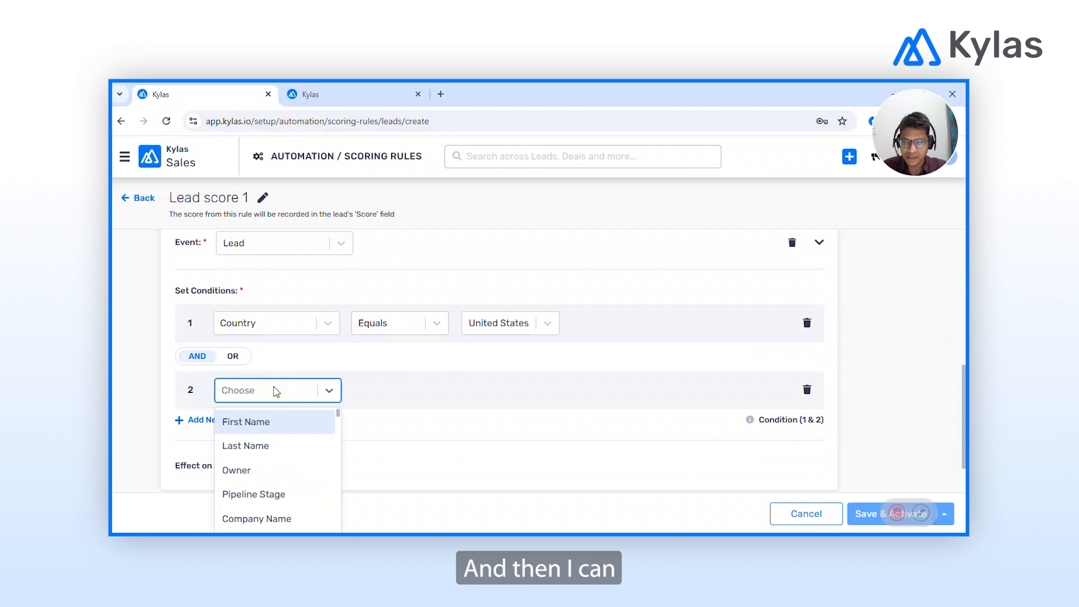
{"action": "type", "text": "pip"}
{"action": "left_click", "coordinate": [259, 421]}
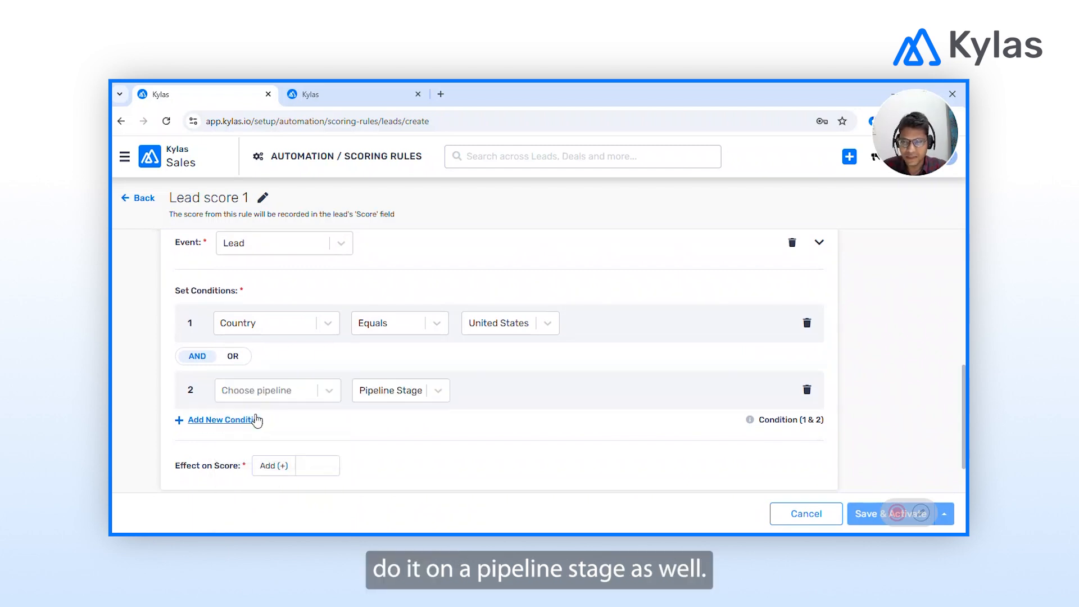
{"action": "left_click", "coordinate": [270, 390]}
{"action": "left_click", "coordinate": [248, 423]}
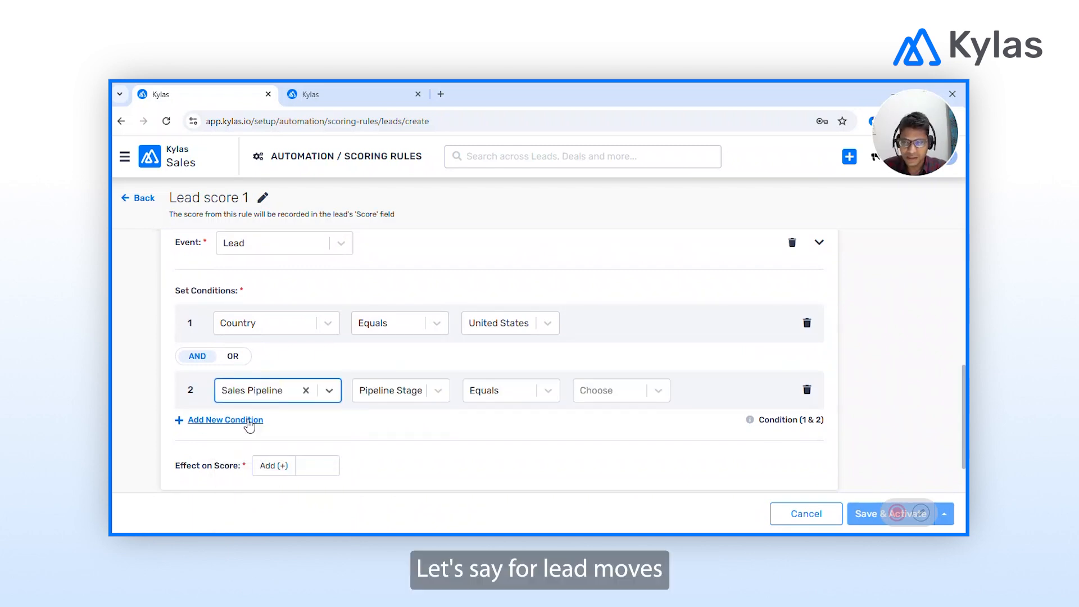
{"action": "left_click", "coordinate": [630, 398]}
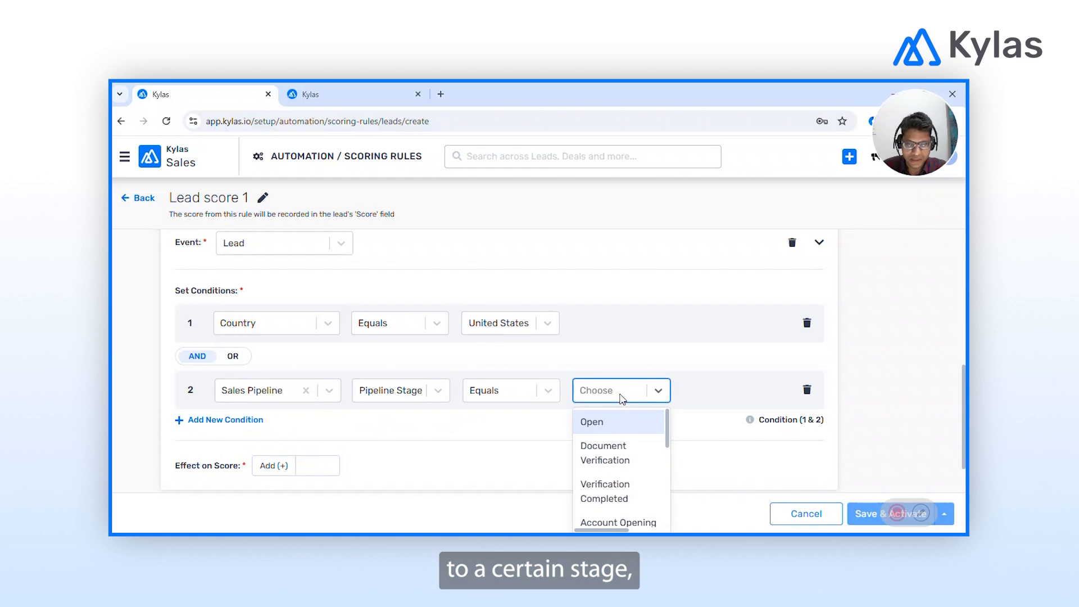
{"action": "scroll", "coordinate": [606, 481], "scroll_direction": "down", "scroll_amount": 2}
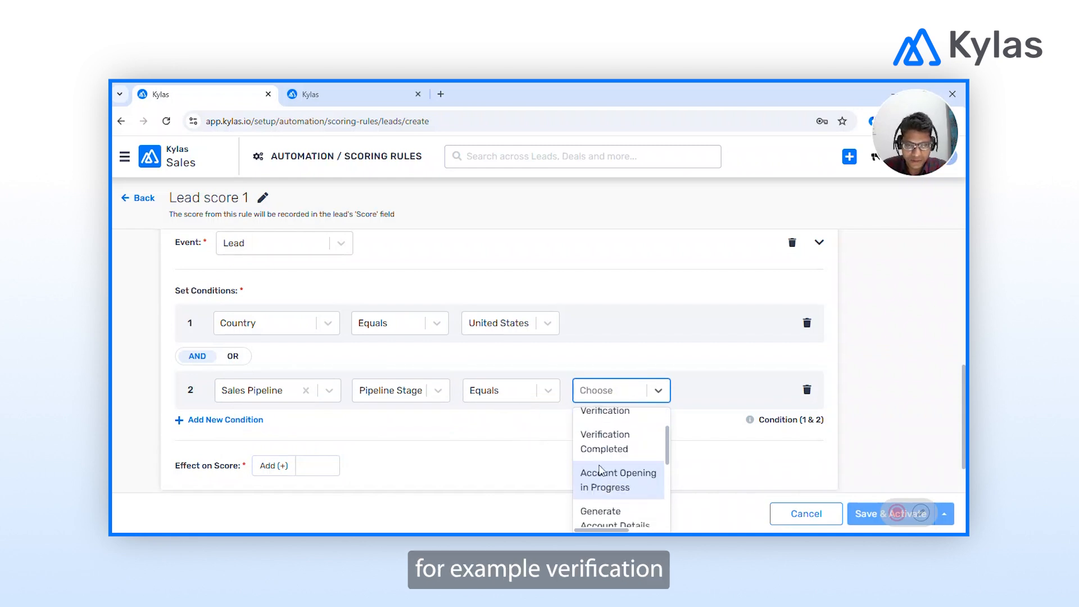
{"action": "left_click", "coordinate": [613, 451]}
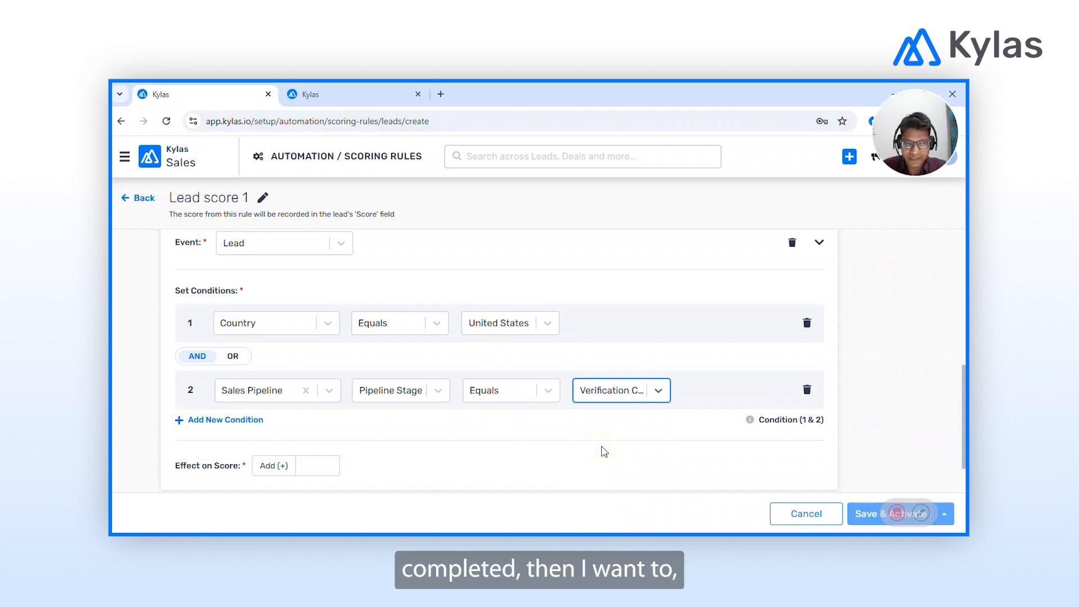
Make the second criterion add 10 to the score.
{"action": "scroll", "coordinate": [448, 430], "scroll_direction": "down", "scroll_amount": 1}
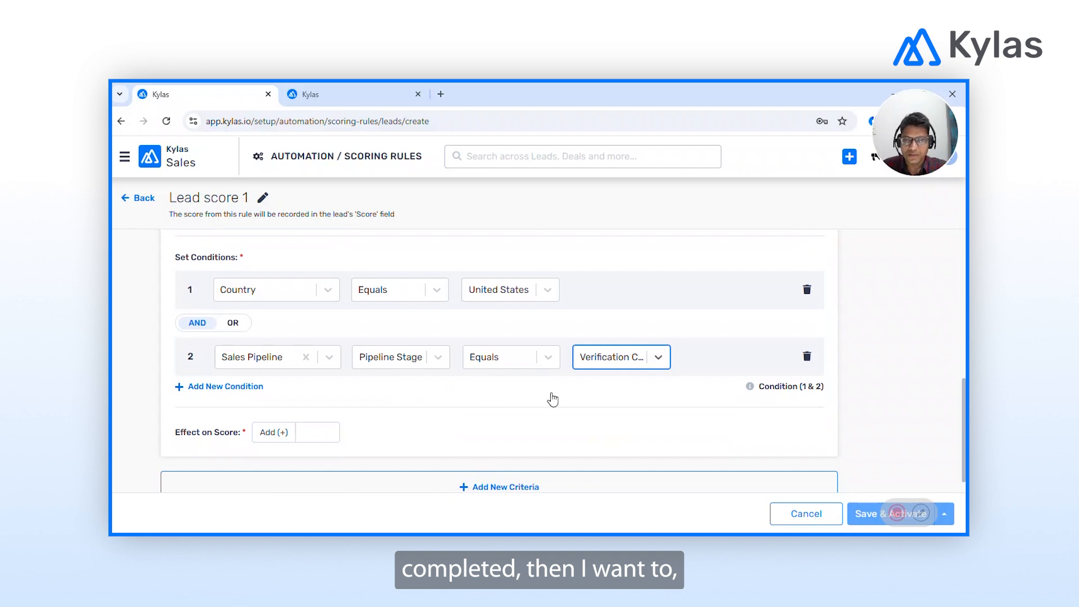
{"action": "scroll", "coordinate": [553, 399], "scroll_direction": "down", "scroll_amount": 1}
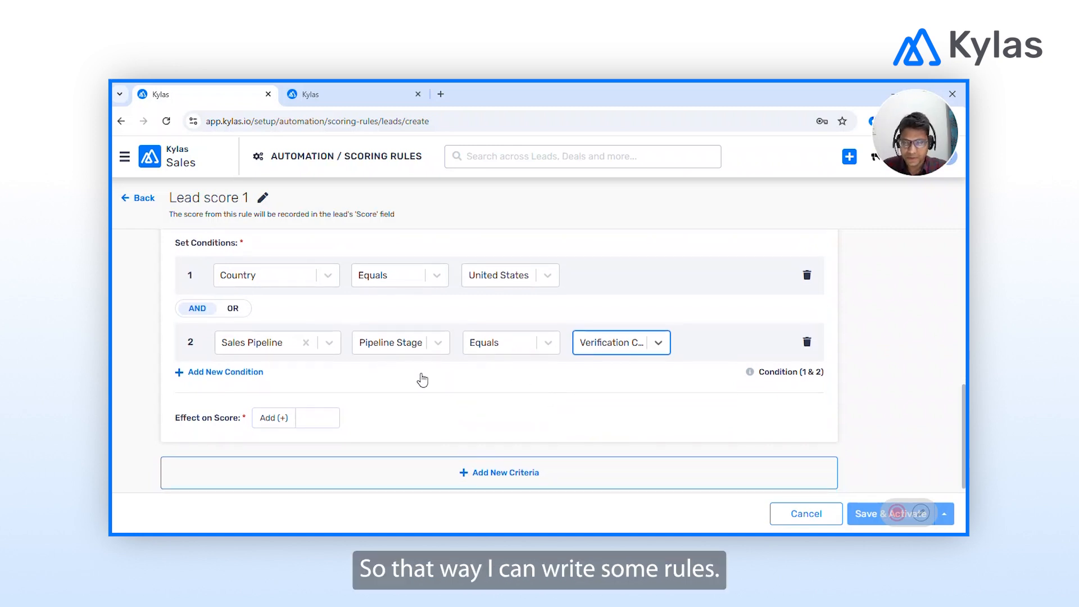
{"action": "scroll", "coordinate": [421, 379], "scroll_direction": "down", "scroll_amount": 1}
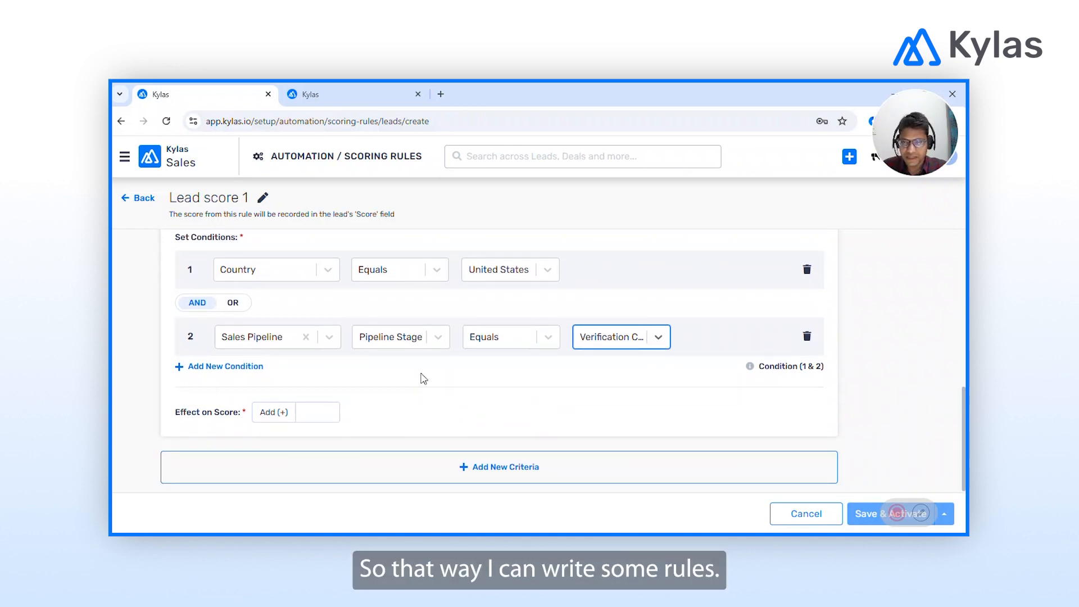
{"action": "left_click", "coordinate": [307, 413]}
{"action": "type", "text": "10"}
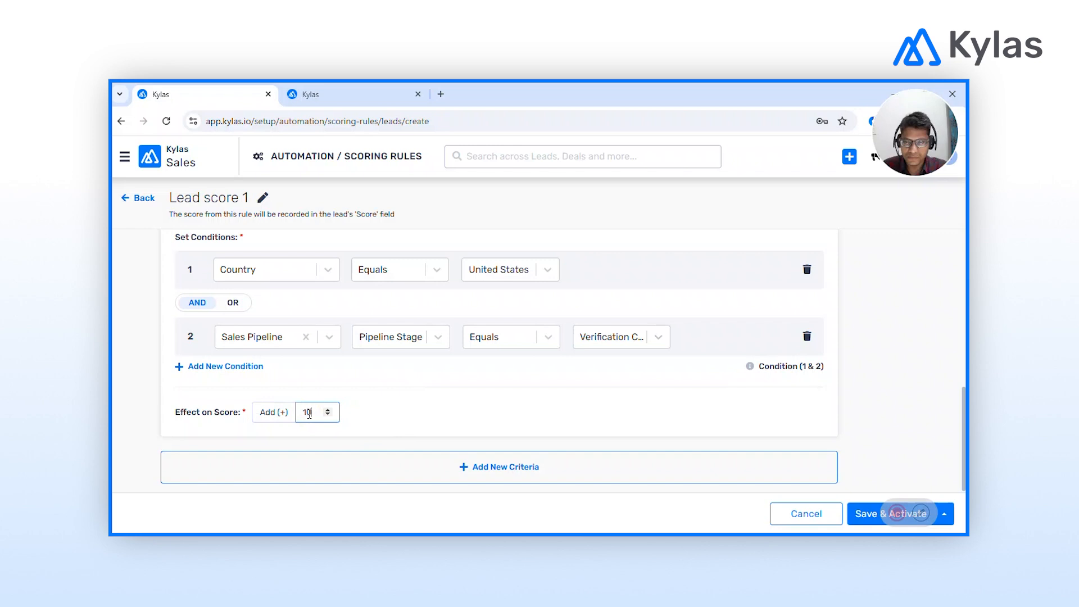
{"action": "left_click", "coordinate": [418, 415]}
Add a third criterion that adds 5 points when an email is opened.
{"action": "left_click", "coordinate": [488, 470]}
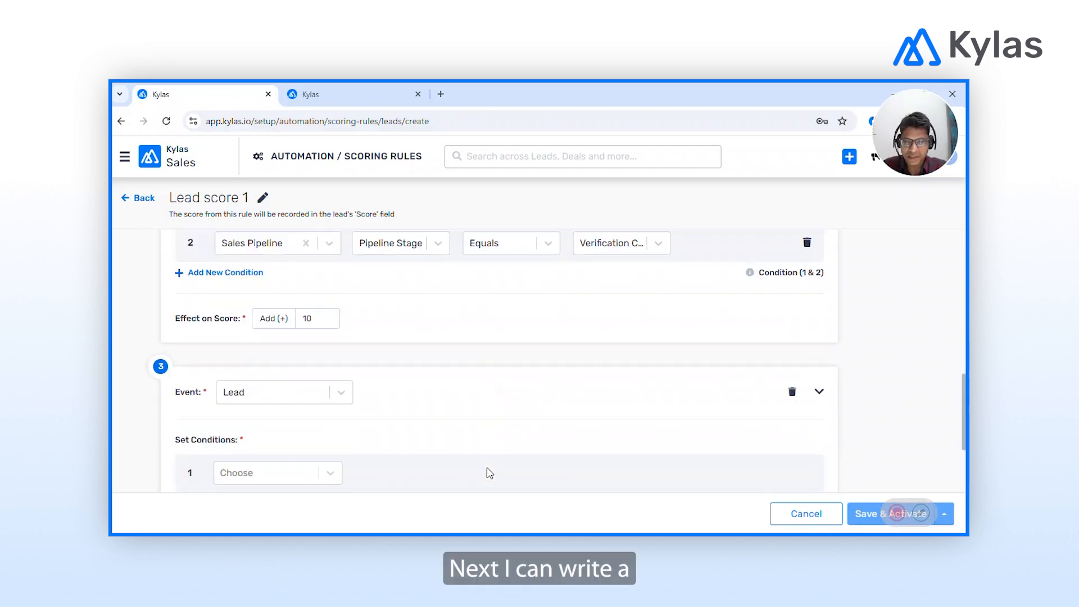
{"action": "left_click", "coordinate": [282, 311]}
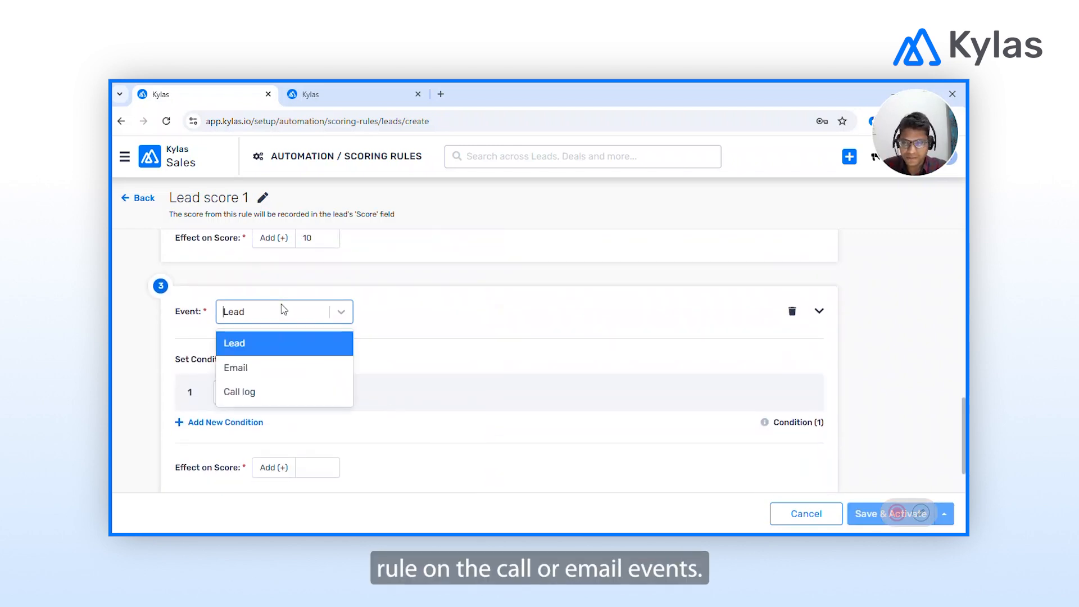
{"action": "left_click", "coordinate": [243, 367]}
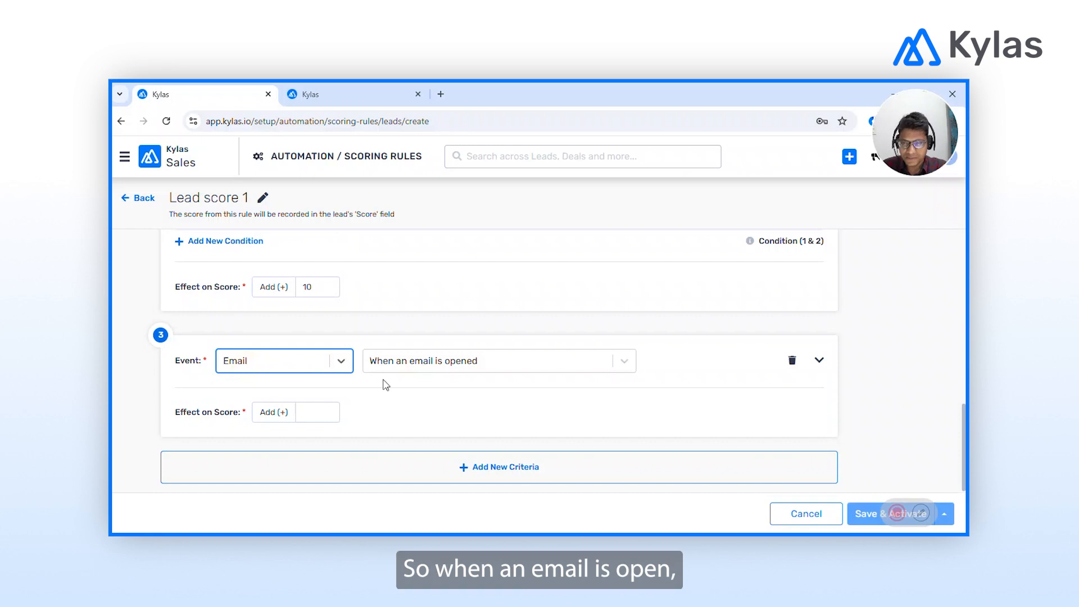
{"action": "left_click", "coordinate": [452, 369]}
{"action": "left_click", "coordinate": [448, 364]}
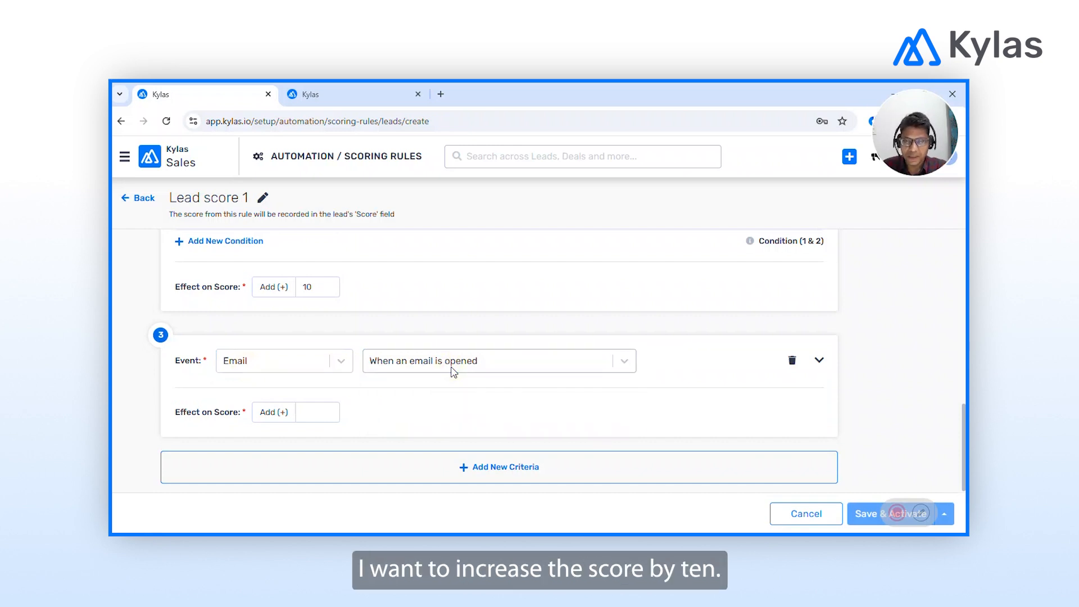
{"action": "left_click", "coordinate": [311, 412]}
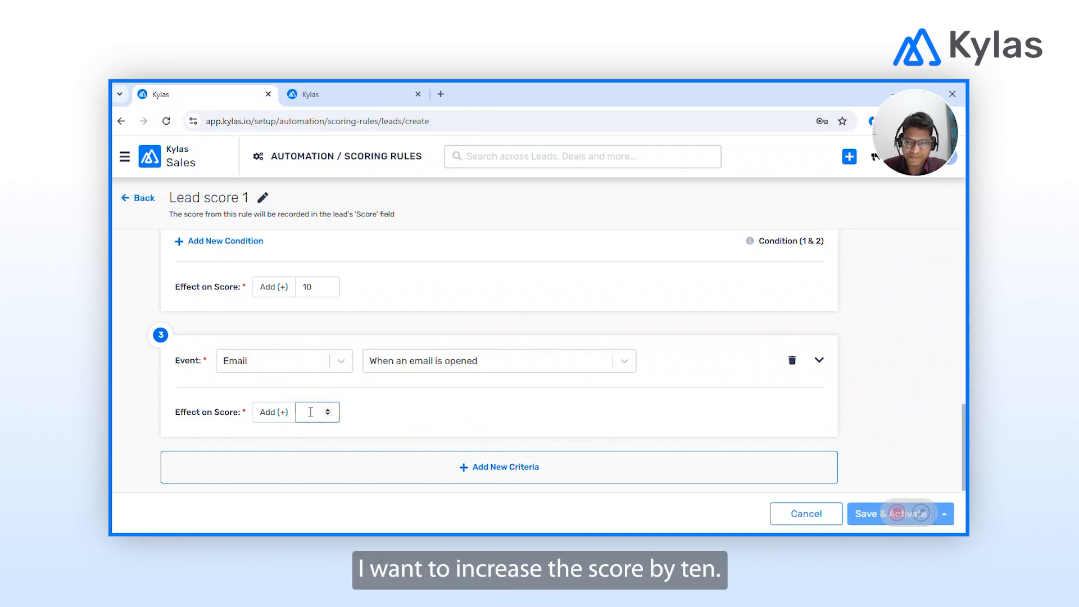
{"action": "type", "text": "10"}
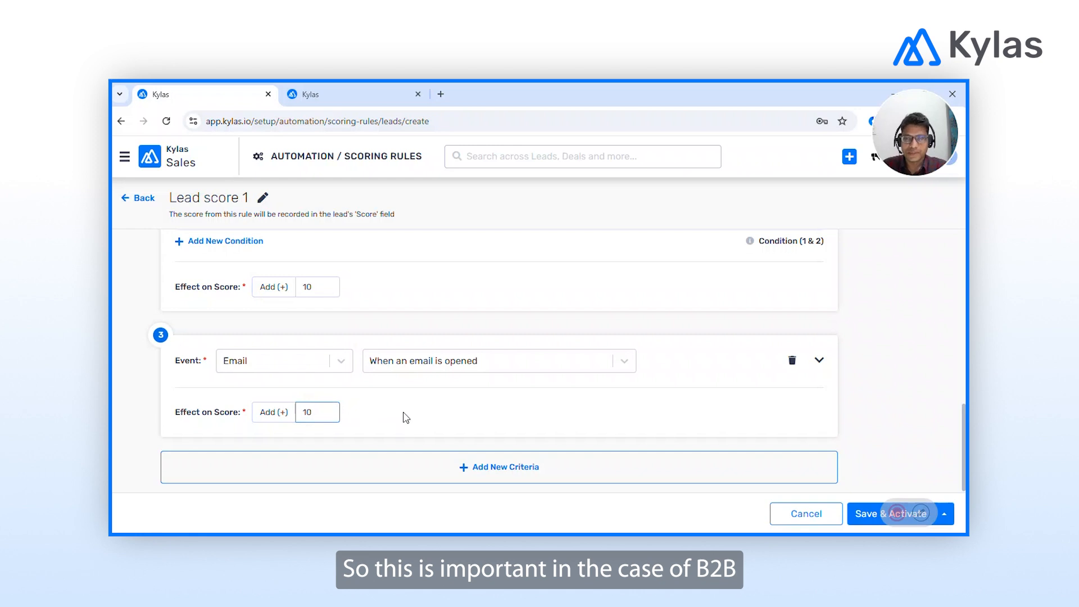
{"action": "left_click", "coordinate": [405, 418]}
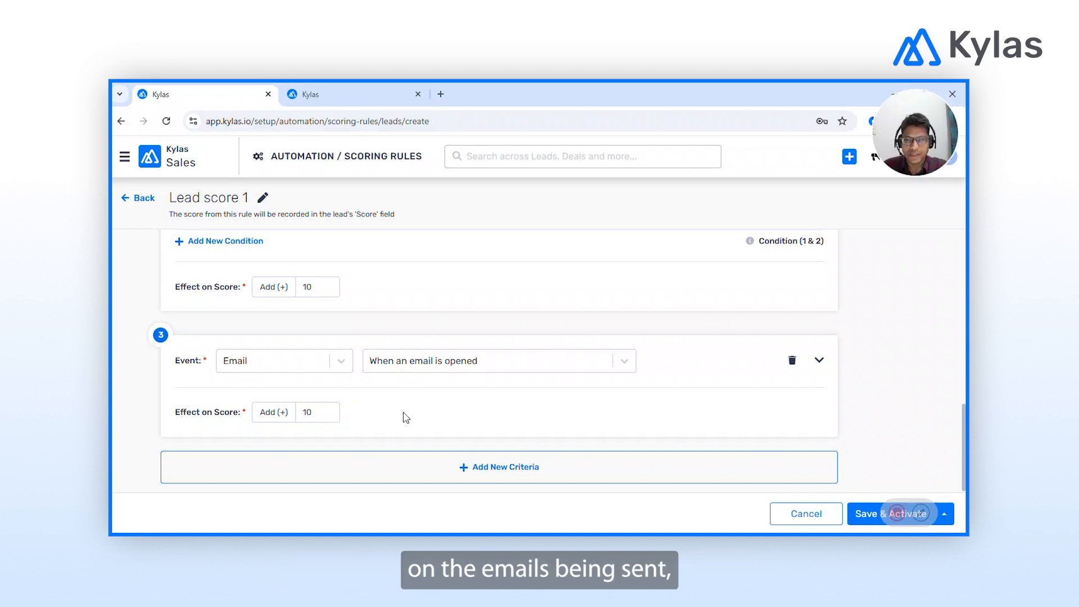
{"action": "left_click", "coordinate": [494, 466]}
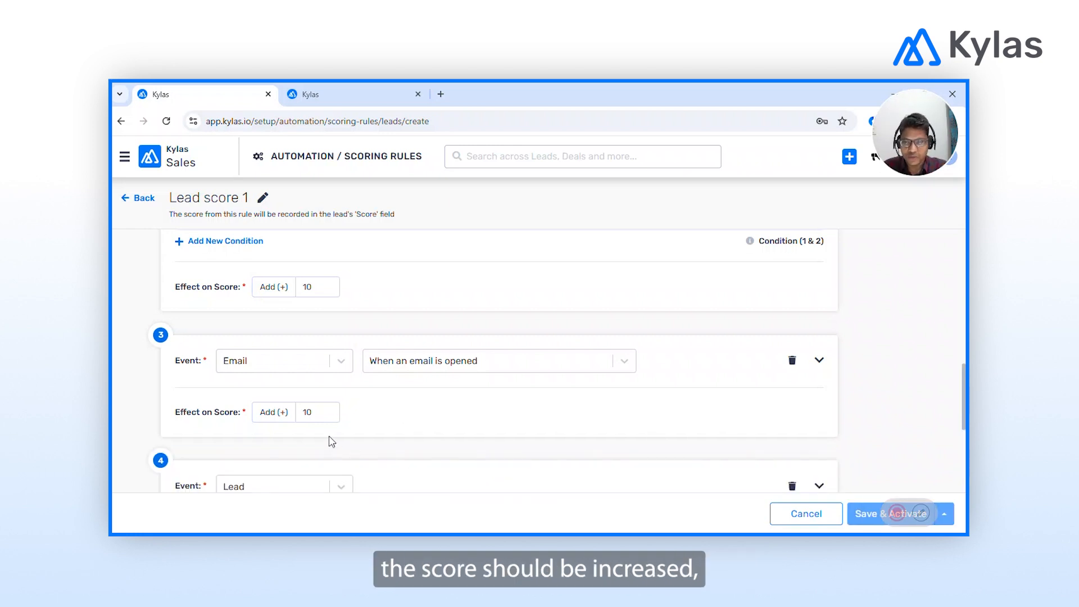
{"action": "double_click", "coordinate": [314, 413]}
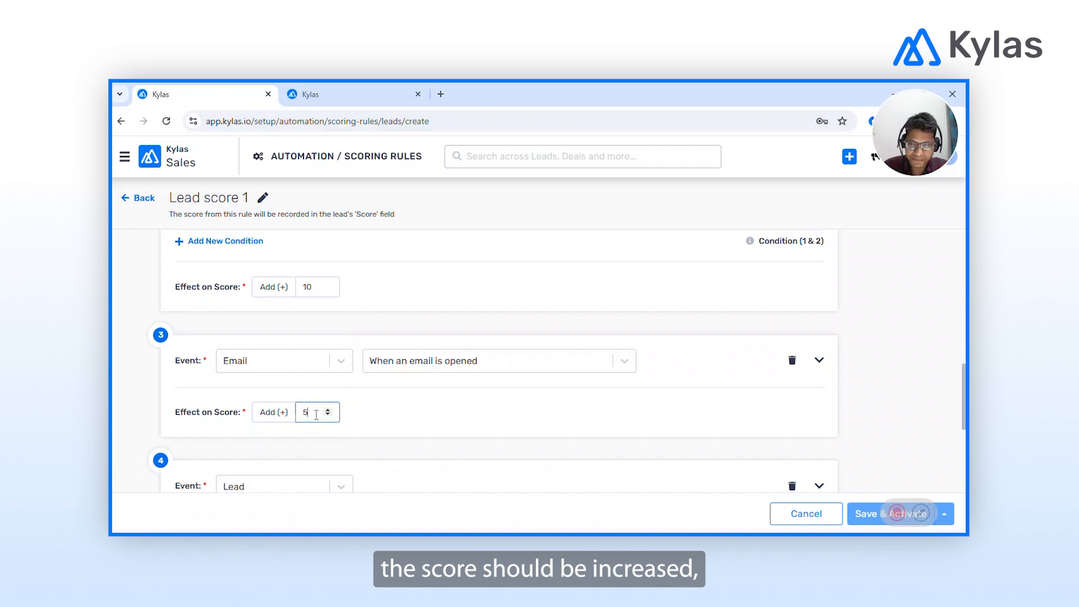
{"action": "left_click", "coordinate": [315, 461]}
Make the fourth criterion add 10 points when an email is clicked.
{"action": "scroll", "coordinate": [315, 461], "scroll_direction": "down", "scroll_amount": 2}
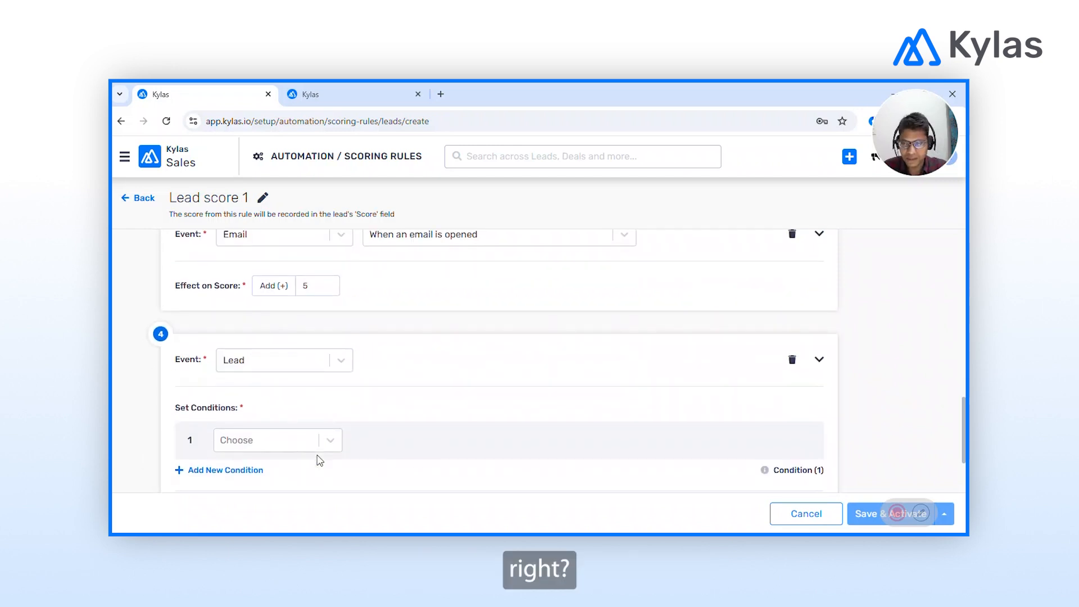
{"action": "left_click", "coordinate": [275, 367]}
{"action": "left_click", "coordinate": [252, 415]}
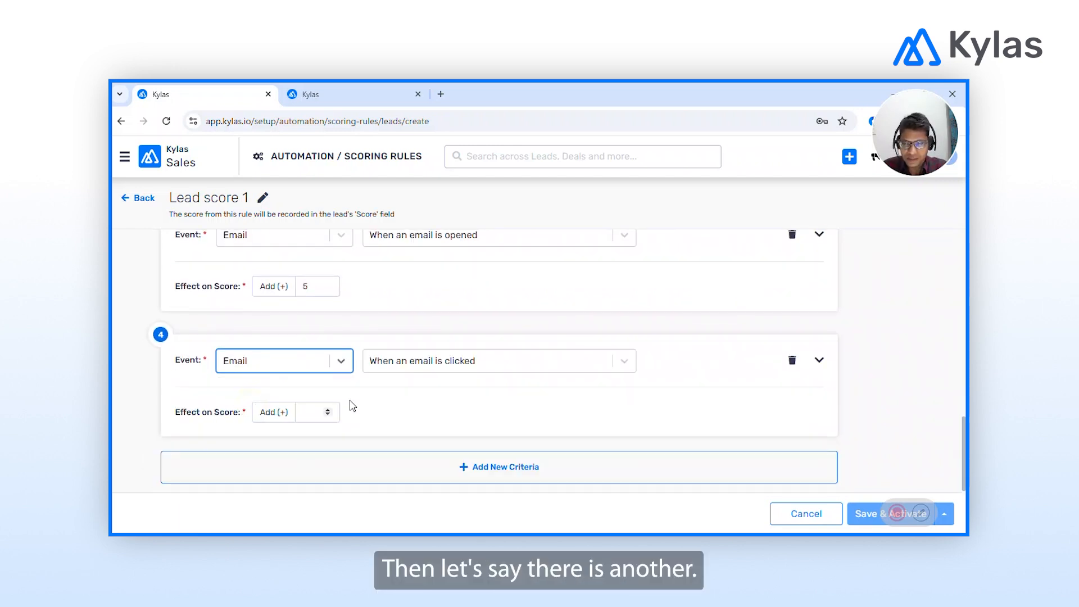
{"action": "left_click", "coordinate": [446, 357]}
{"action": "left_click", "coordinate": [384, 407]}
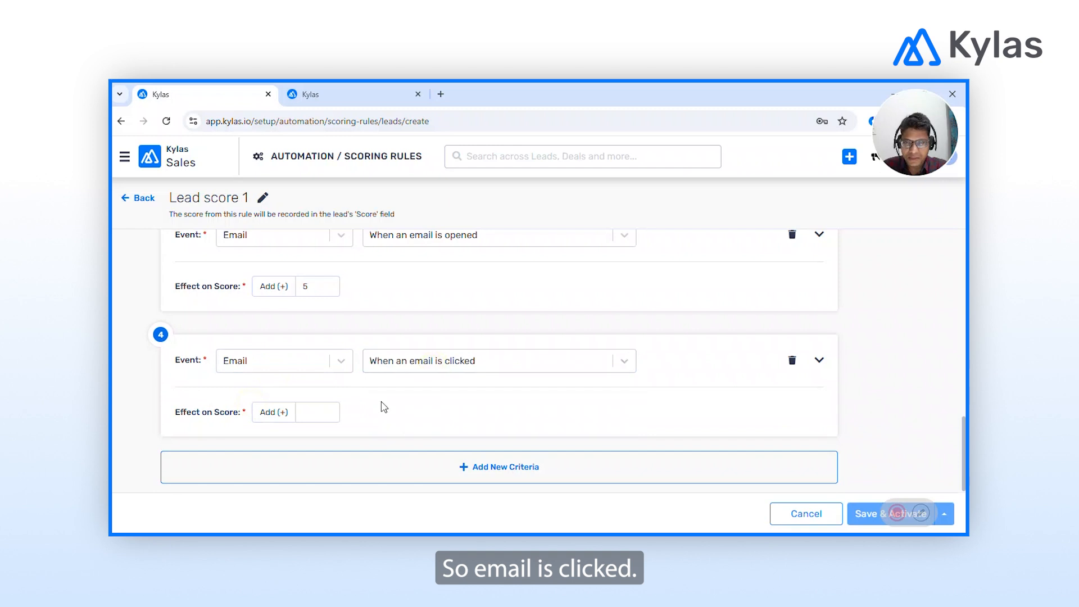
{"action": "left_click", "coordinate": [318, 410]}
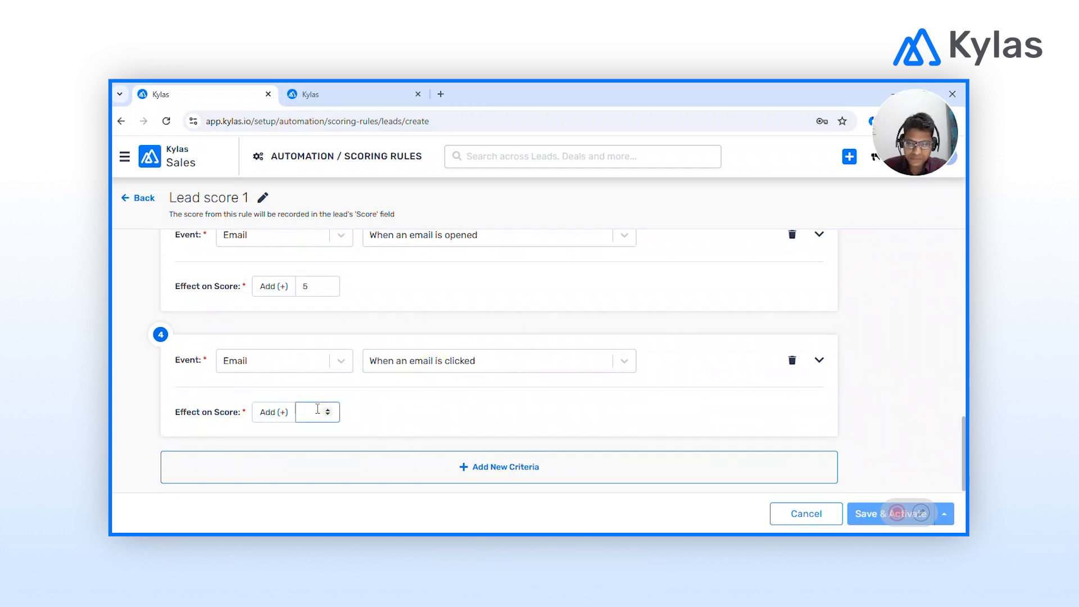
{"action": "type", "text": "10"}
{"action": "left_click", "coordinate": [399, 420]}
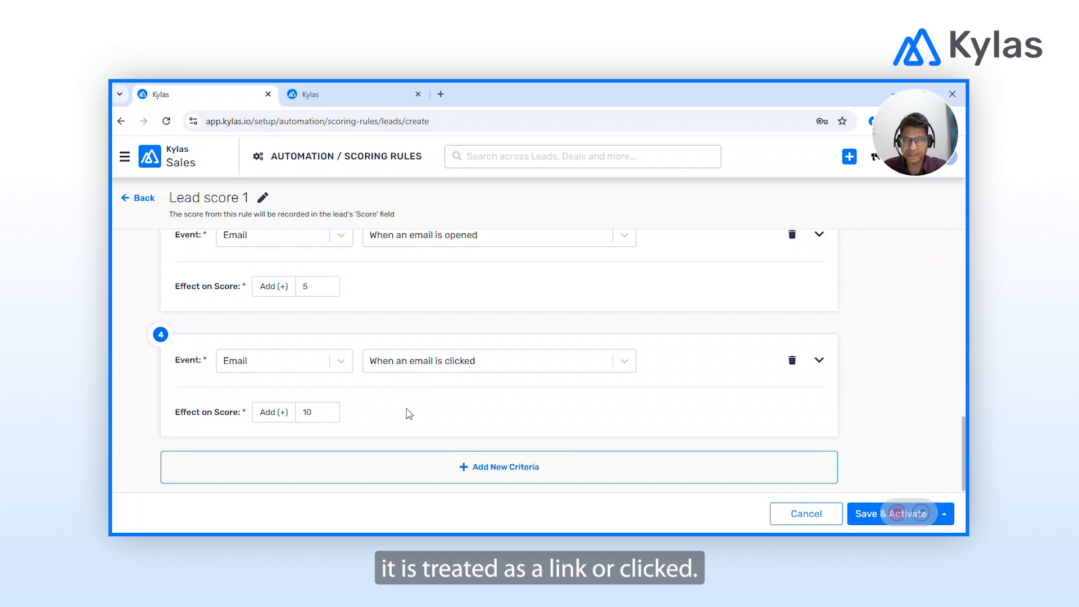
Add a fifth criterion: Call log event 'When an outgoing call log is connected', adding 10.
{"action": "left_click", "coordinate": [501, 472]}
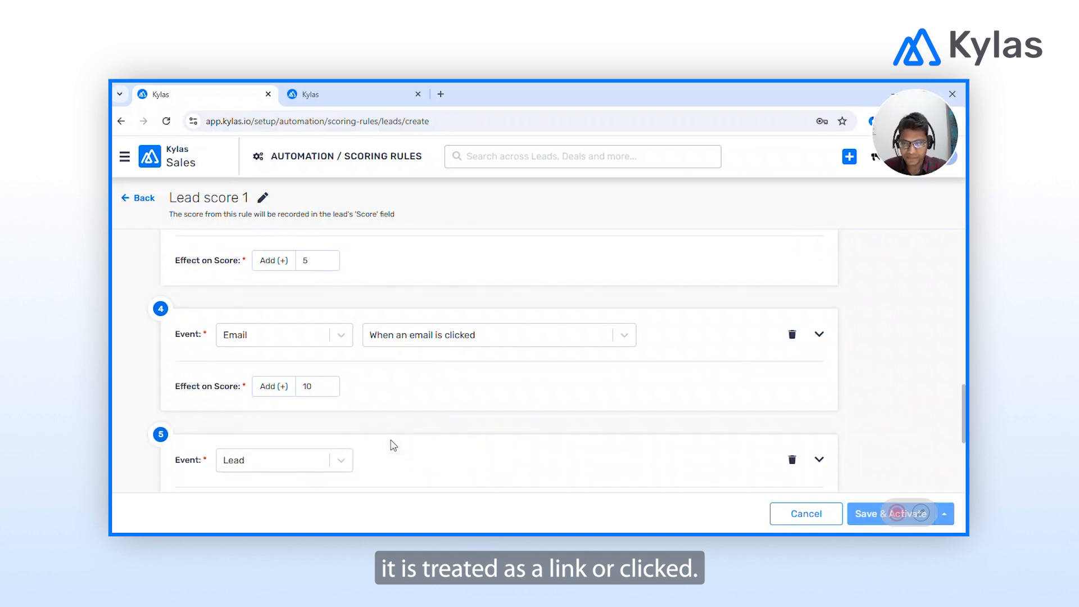
{"action": "left_click", "coordinate": [273, 325]}
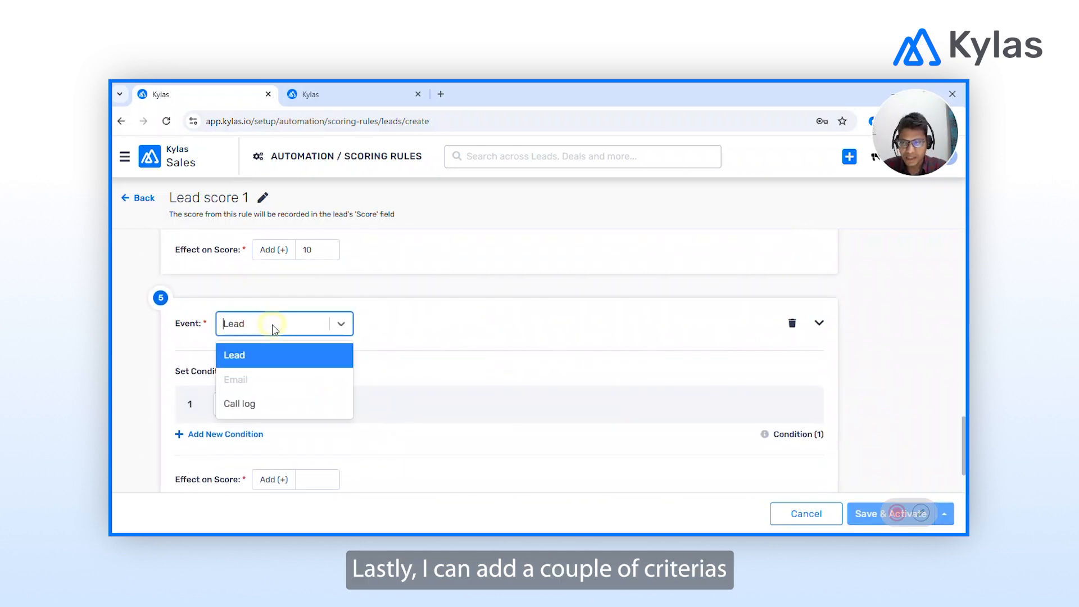
{"action": "left_click", "coordinate": [248, 405]}
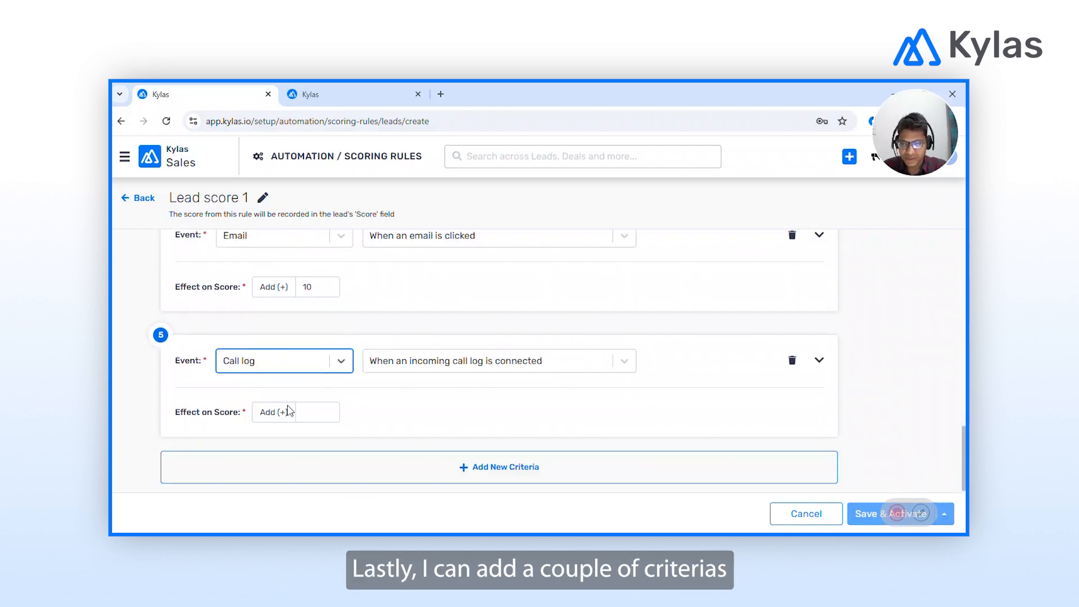
{"action": "left_click", "coordinate": [448, 365]}
{"action": "scroll", "coordinate": [465, 440], "scroll_direction": "down", "scroll_amount": 2}
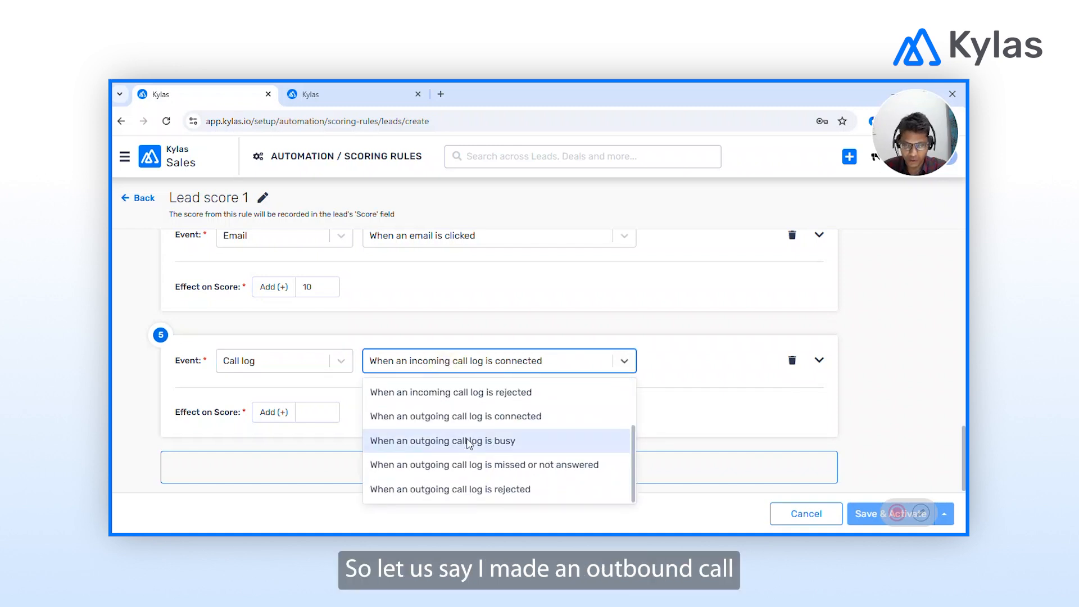
{"action": "left_click", "coordinate": [499, 426]}
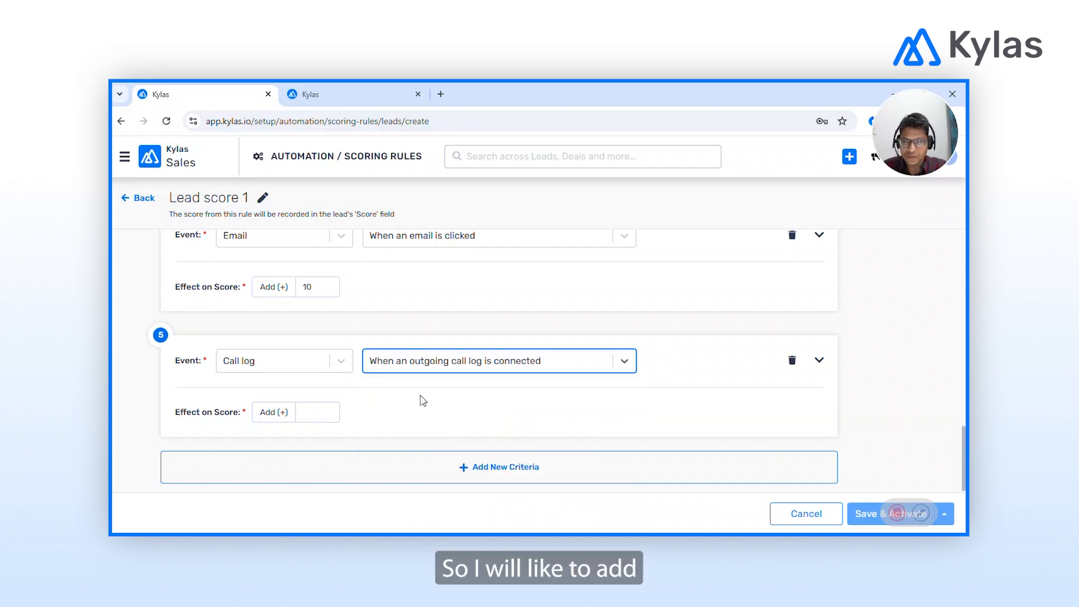
{"action": "left_click", "coordinate": [314, 411]}
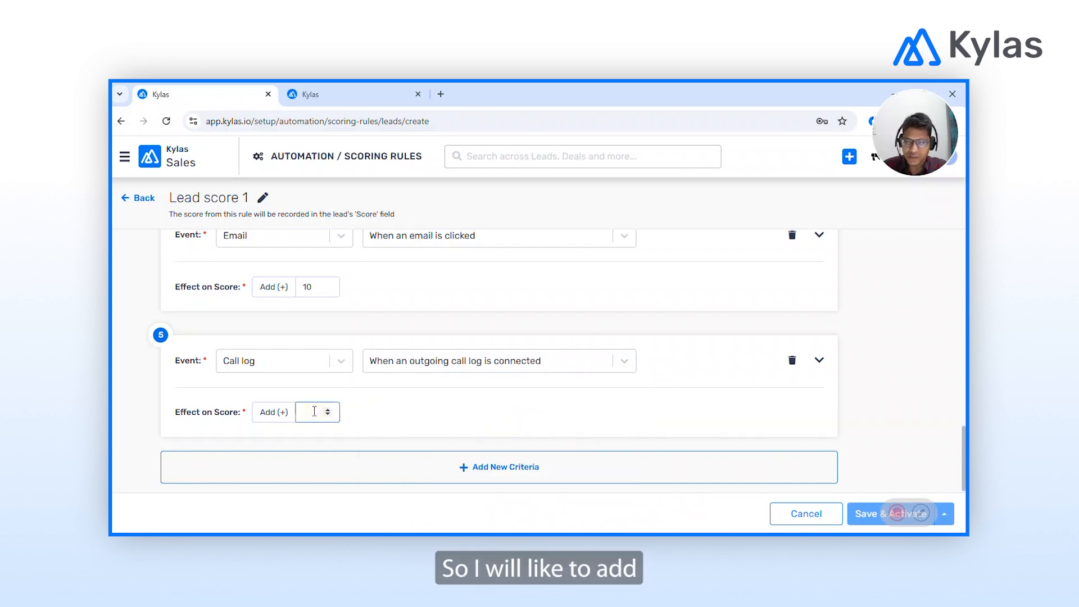
{"action": "type", "text": "10"}
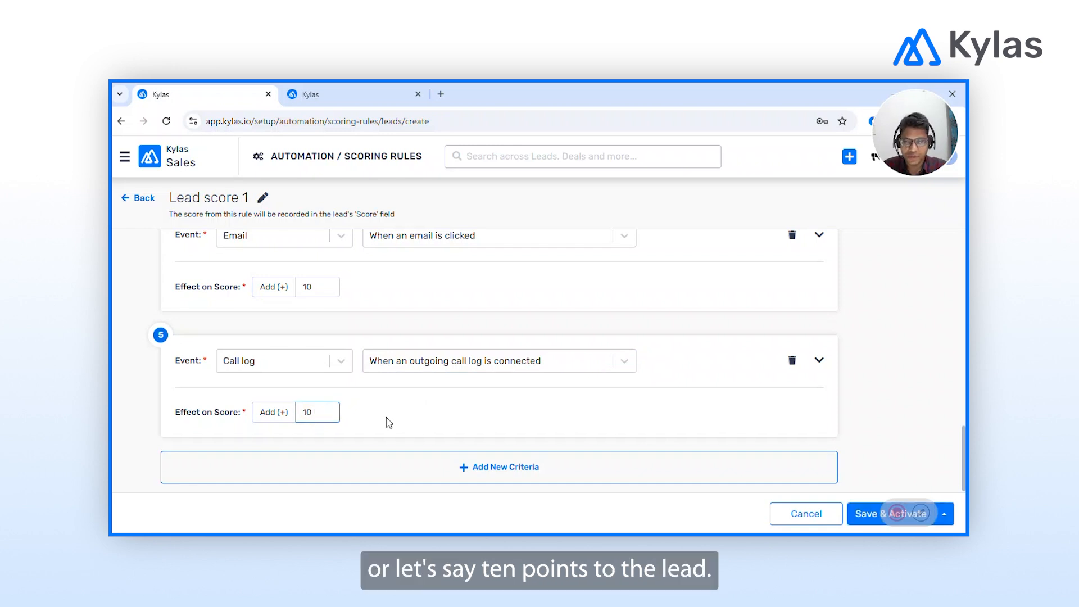
{"action": "left_click", "coordinate": [389, 423]}
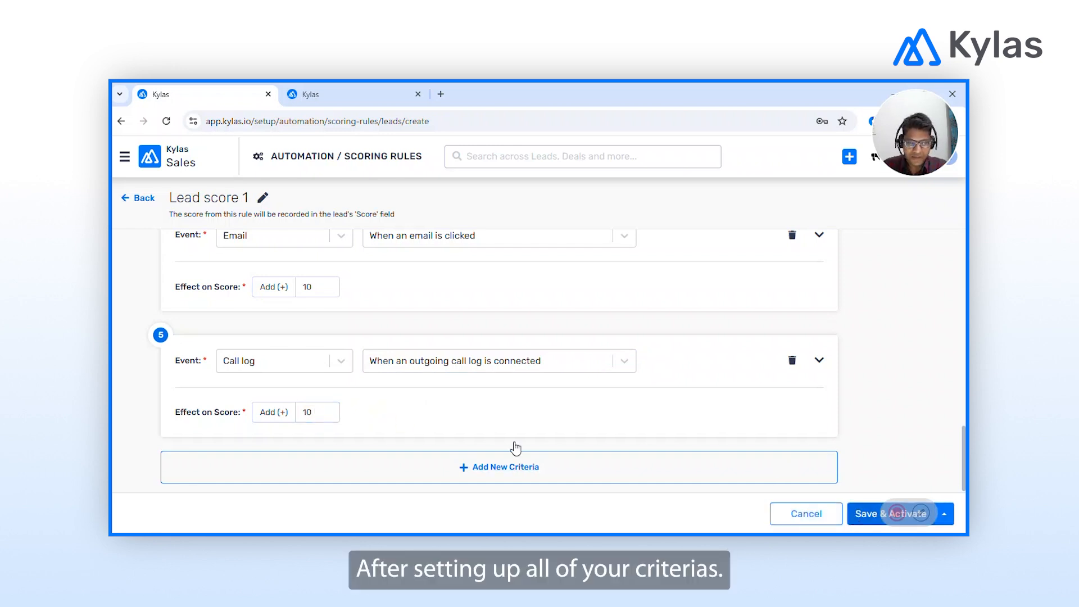
{"action": "scroll", "coordinate": [478, 354], "scroll_direction": "up", "scroll_amount": 10}
{"action": "scroll", "coordinate": [481, 354], "scroll_direction": "up", "scroll_amount": 2}
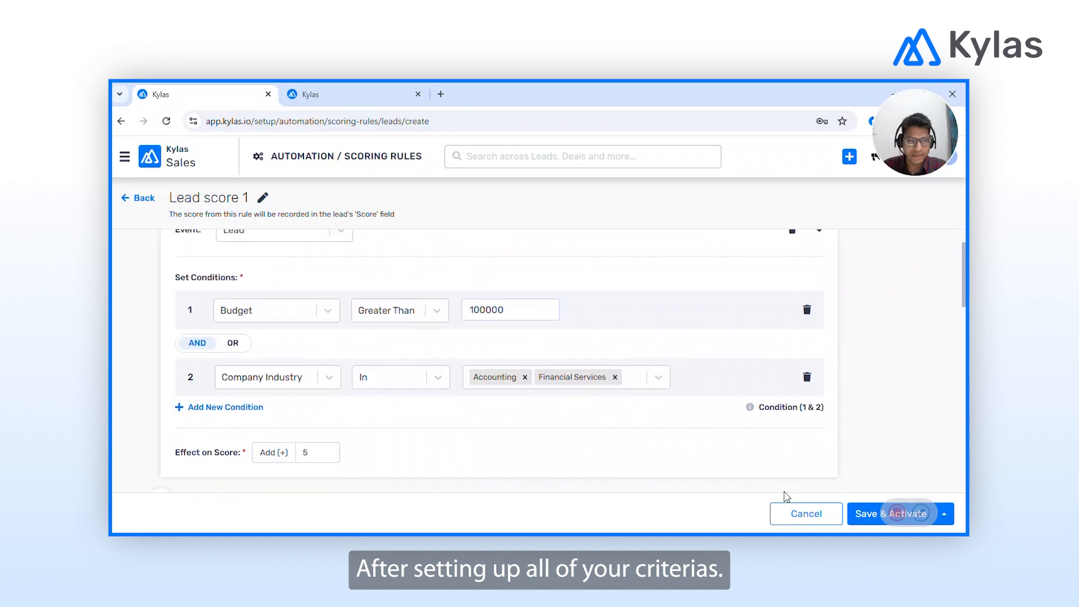
Save and activate Lead score 1, then start a Negative (-) rule named 'Negative rule'.
{"action": "left_click", "coordinate": [866, 520]}
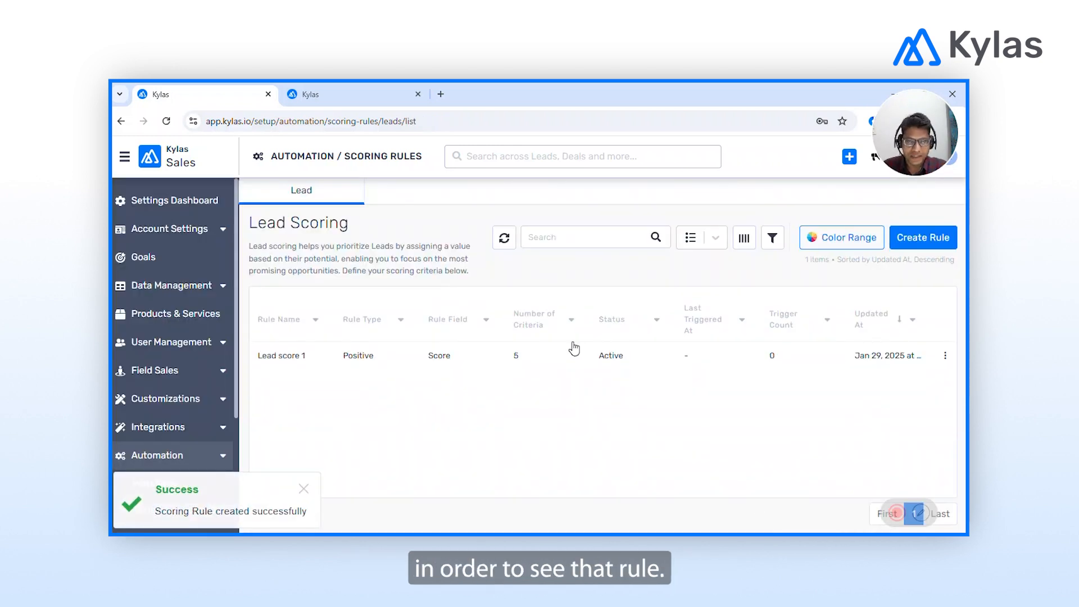
{"action": "left_click", "coordinate": [932, 237]}
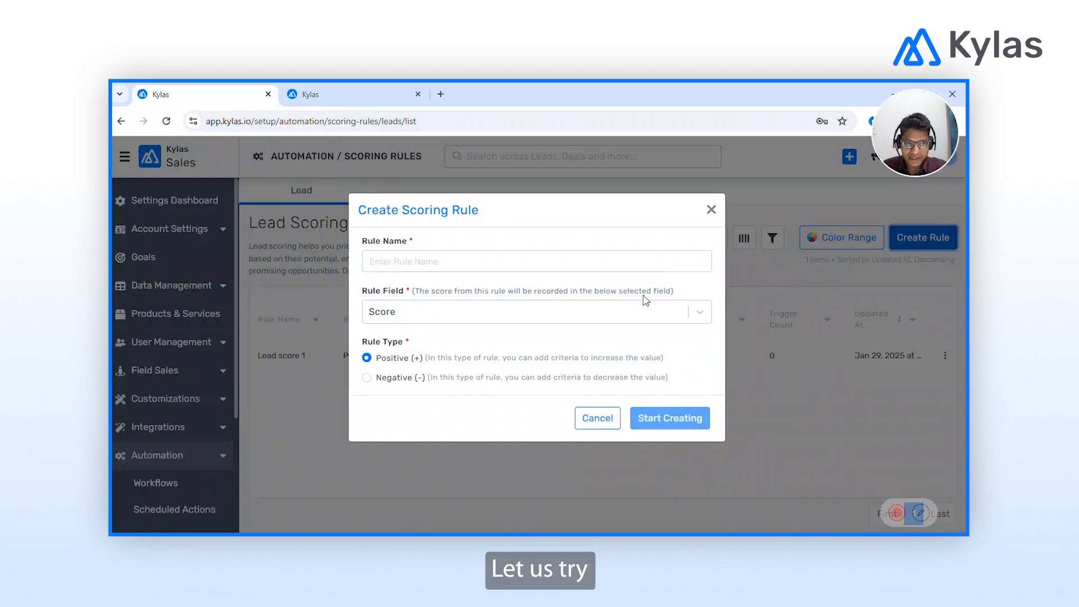
{"action": "left_click", "coordinate": [407, 261]}
{"action": "type", "text": "Negative"}
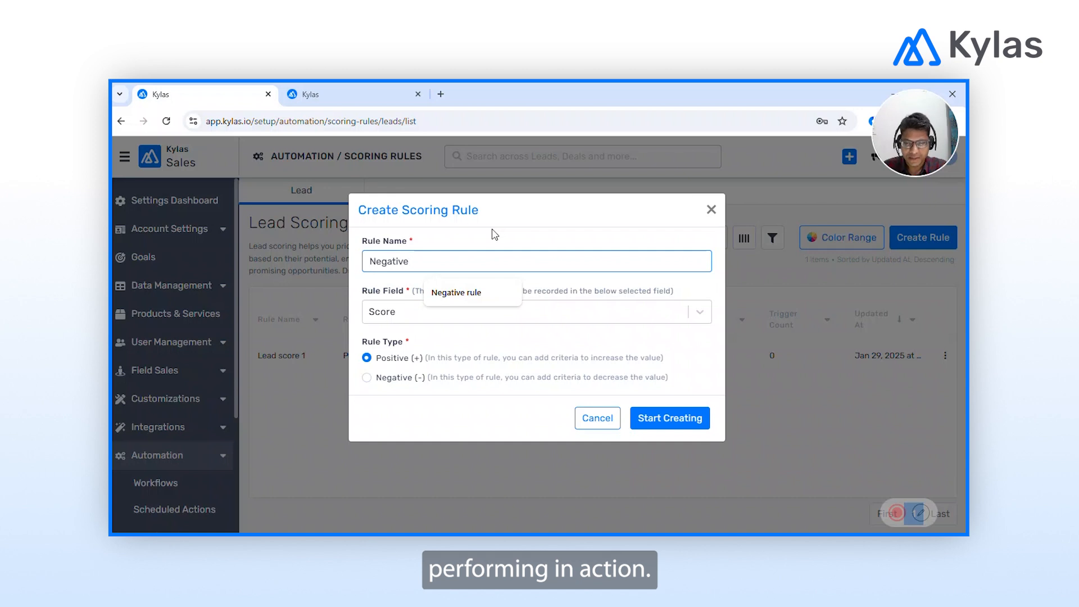
{"action": "type", "text": " rule"}
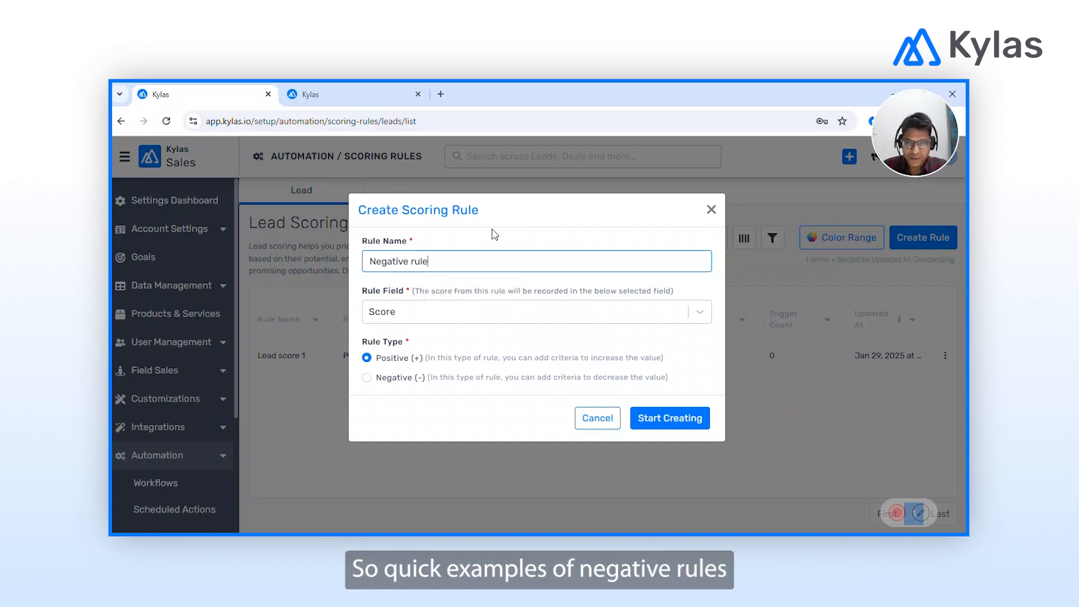
{"action": "left_click", "coordinate": [389, 380]}
{"action": "left_click", "coordinate": [693, 430]}
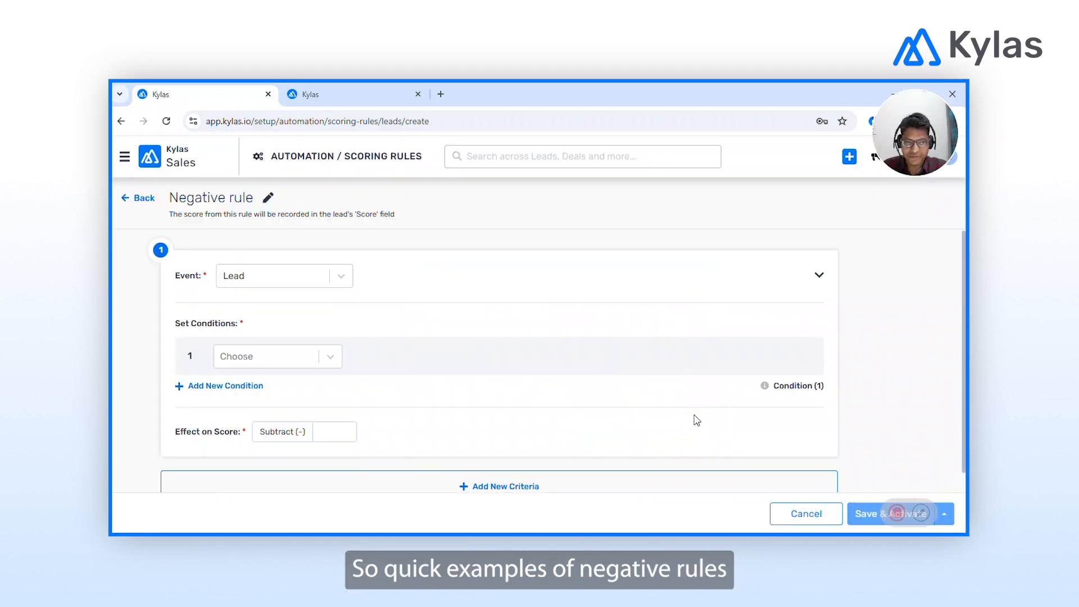
Set the Negative rule's first criterion to subtract 3 when Company Industry Is Not Set.
{"action": "left_click", "coordinate": [278, 364]}
{"action": "type", "text": "indu"}
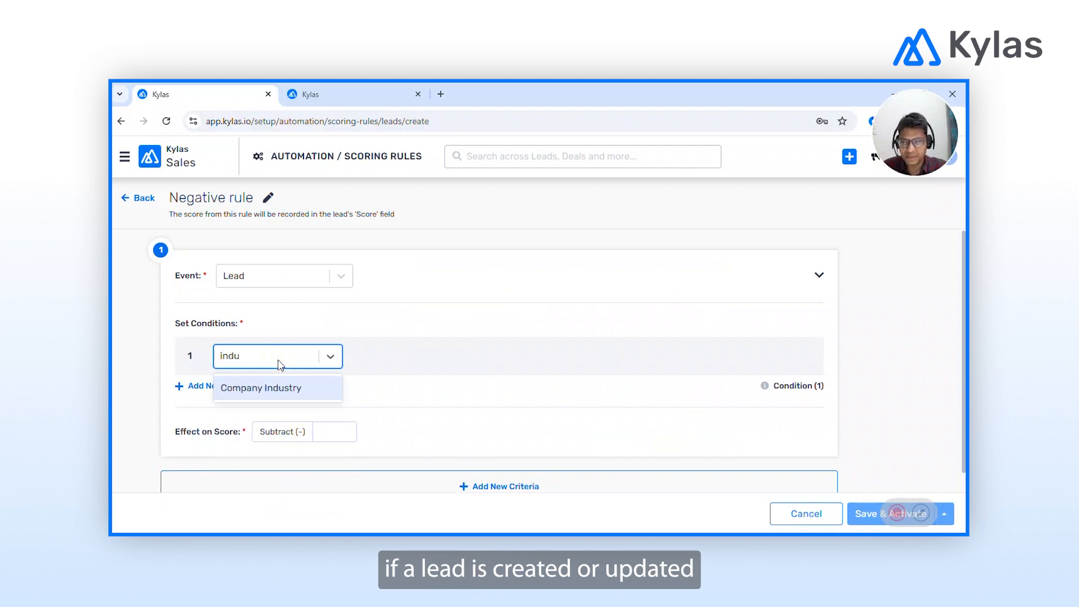
{"action": "left_click", "coordinate": [259, 395]}
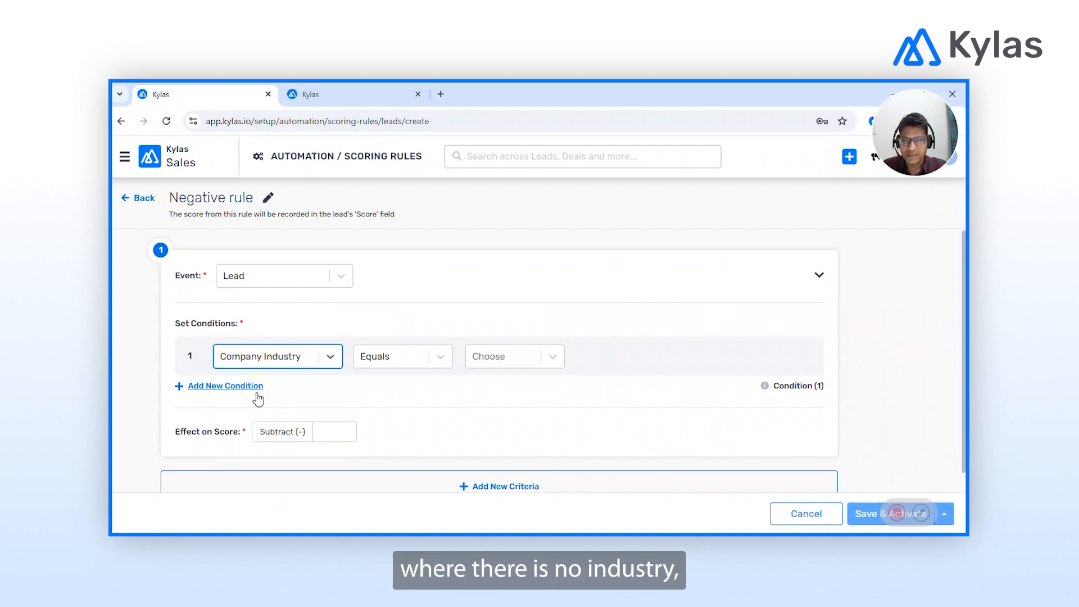
{"action": "left_click", "coordinate": [414, 359]}
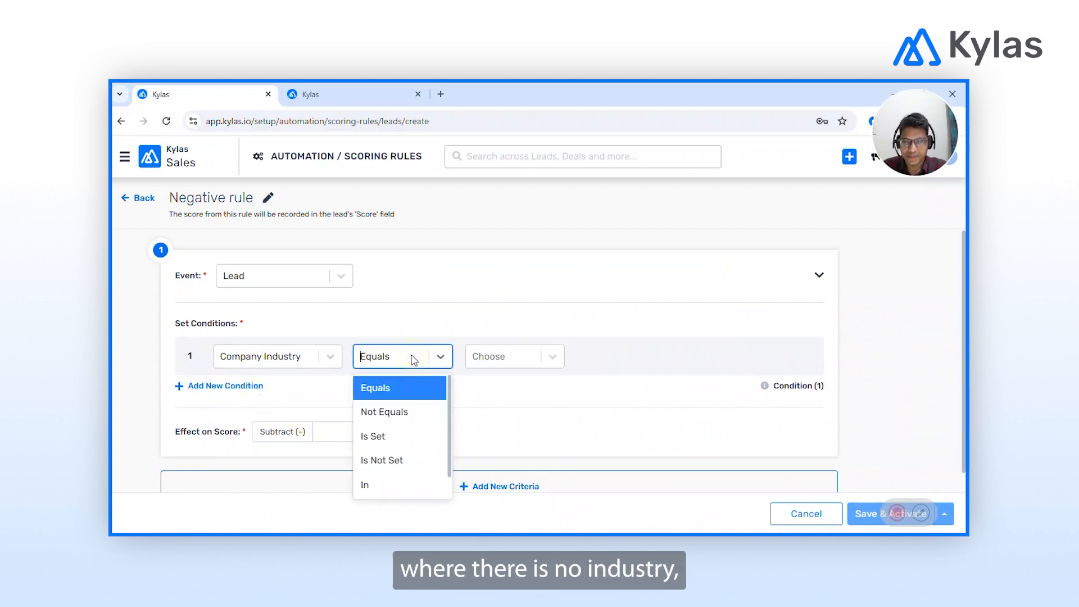
{"action": "left_click", "coordinate": [392, 461]}
{"action": "scroll", "coordinate": [383, 413], "scroll_direction": "down", "scroll_amount": 1}
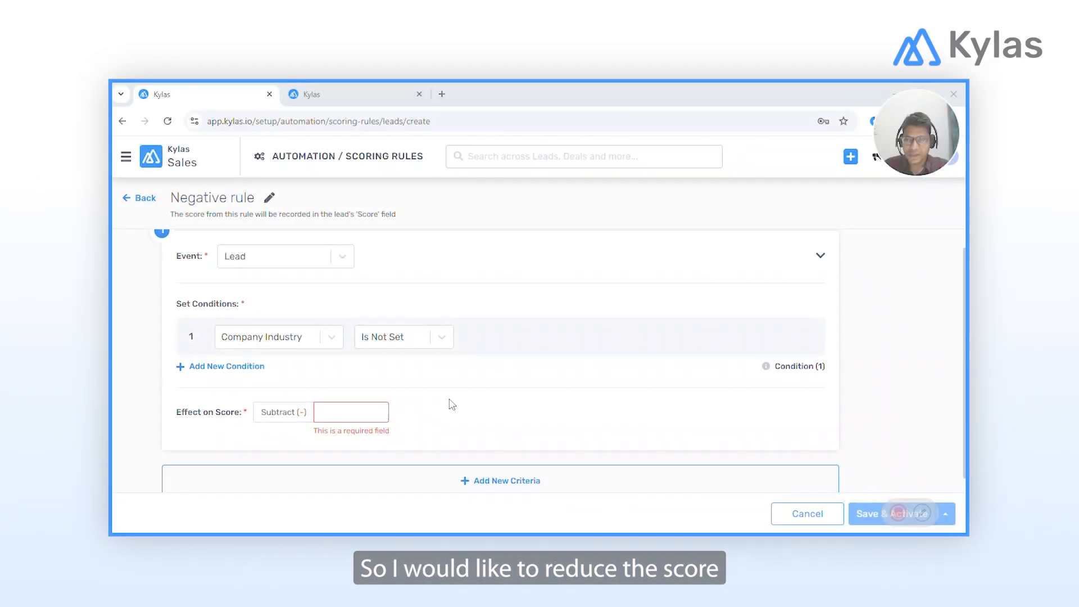
{"action": "left_click", "coordinate": [328, 417]}
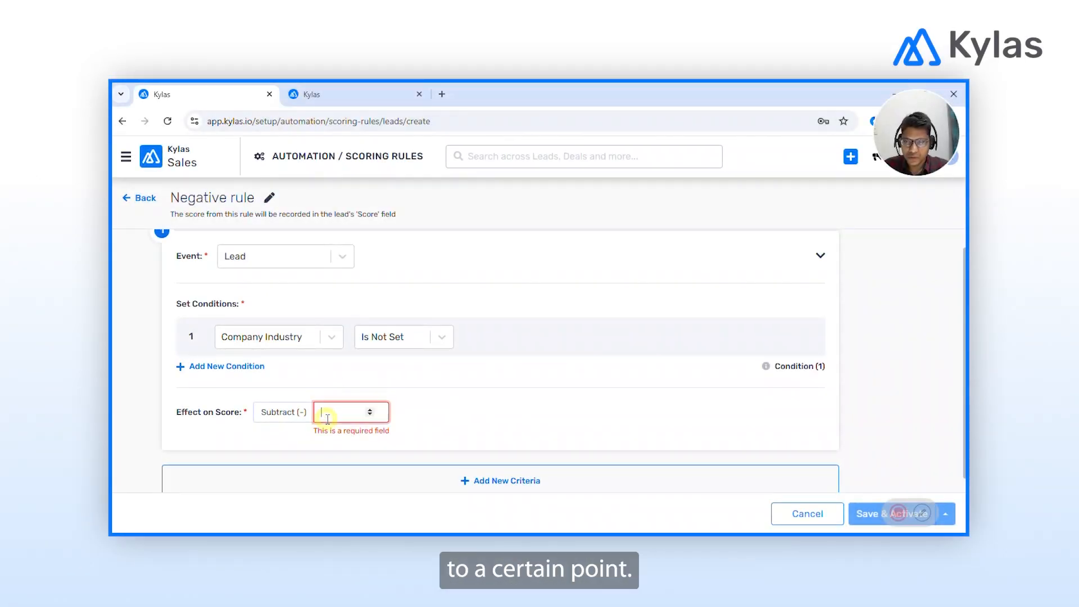
{"action": "type", "text": "3"}
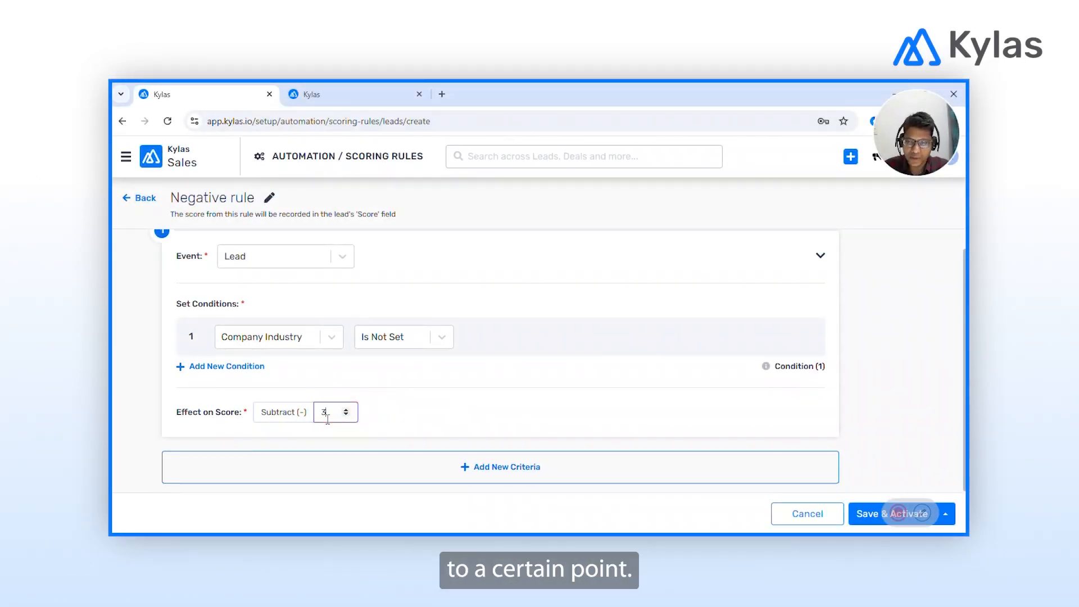
{"action": "left_click", "coordinate": [422, 393]}
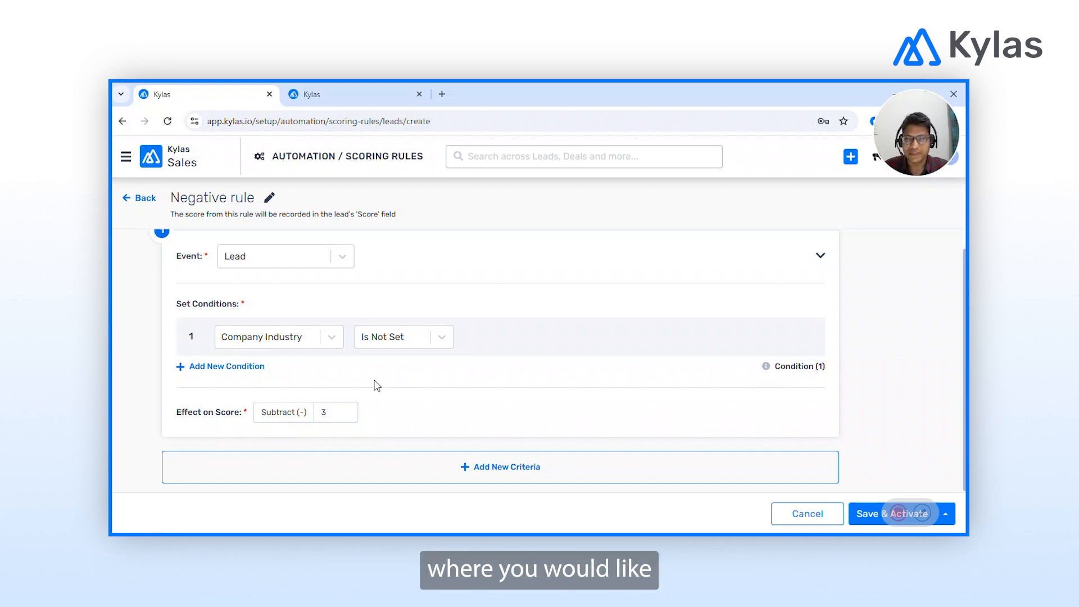
Add a Call log criterion subtracting 2 when an outgoing call is missed or not answered.
{"action": "left_click", "coordinate": [498, 468]}
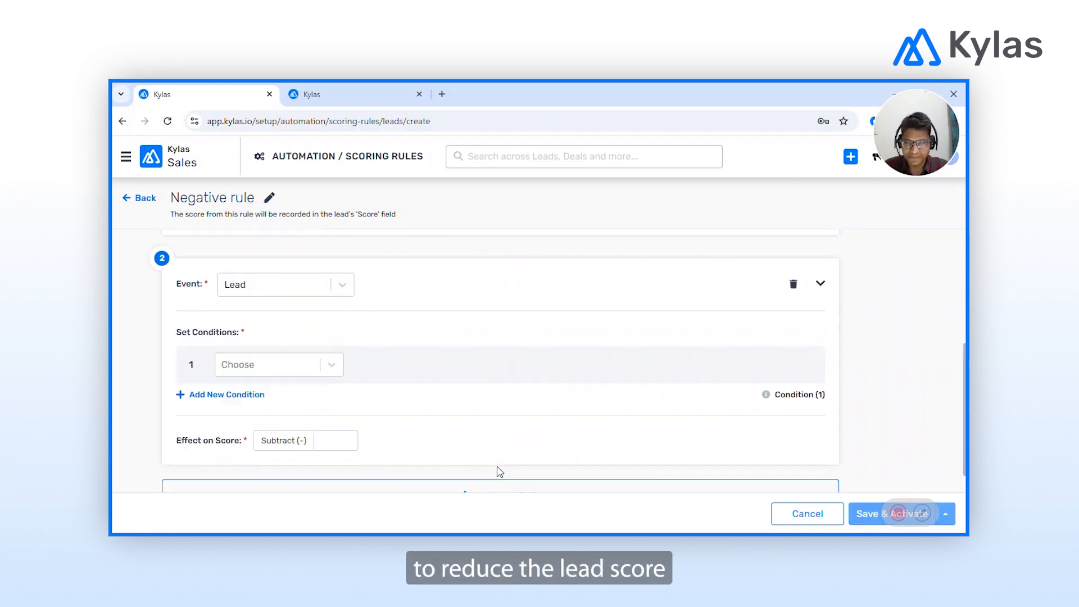
{"action": "left_click", "coordinate": [291, 270]}
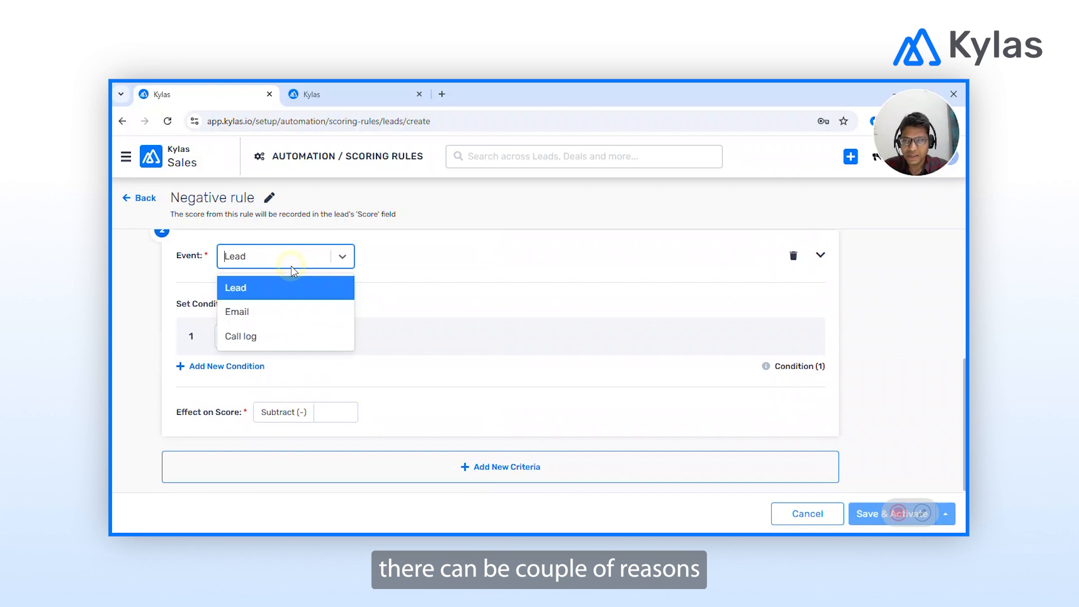
{"action": "left_click", "coordinate": [242, 337]}
{"action": "left_click", "coordinate": [435, 365]}
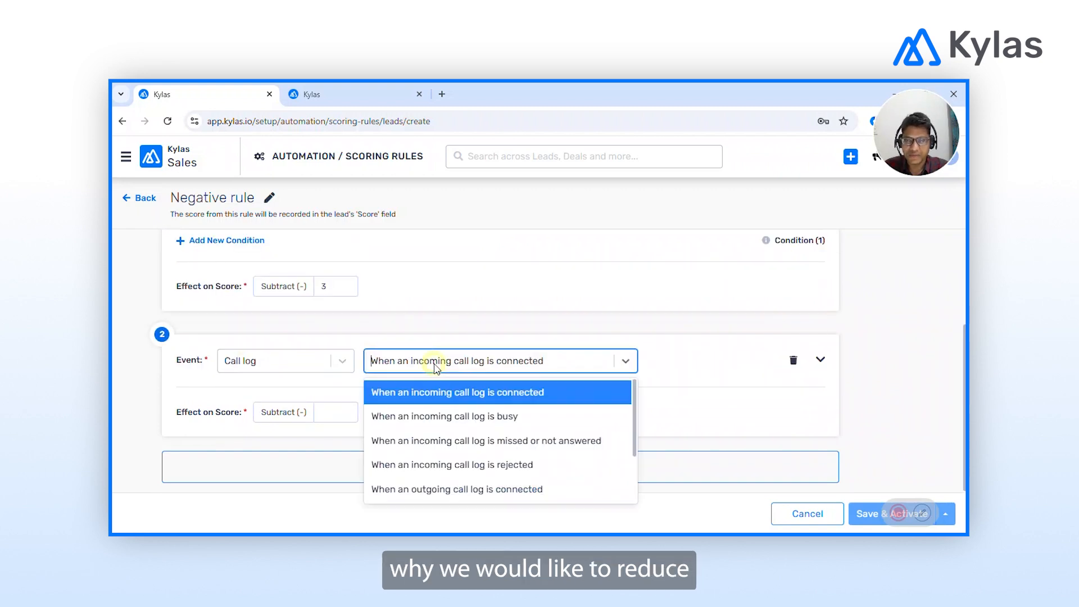
{"action": "scroll", "coordinate": [491, 462], "scroll_direction": "down", "scroll_amount": 2}
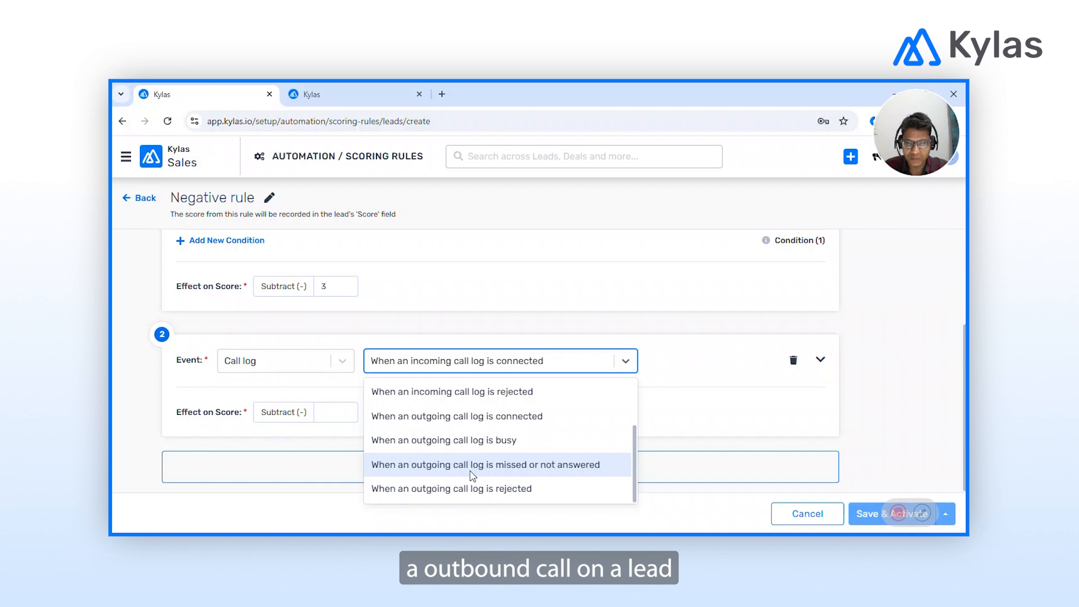
{"action": "left_click", "coordinate": [473, 466]}
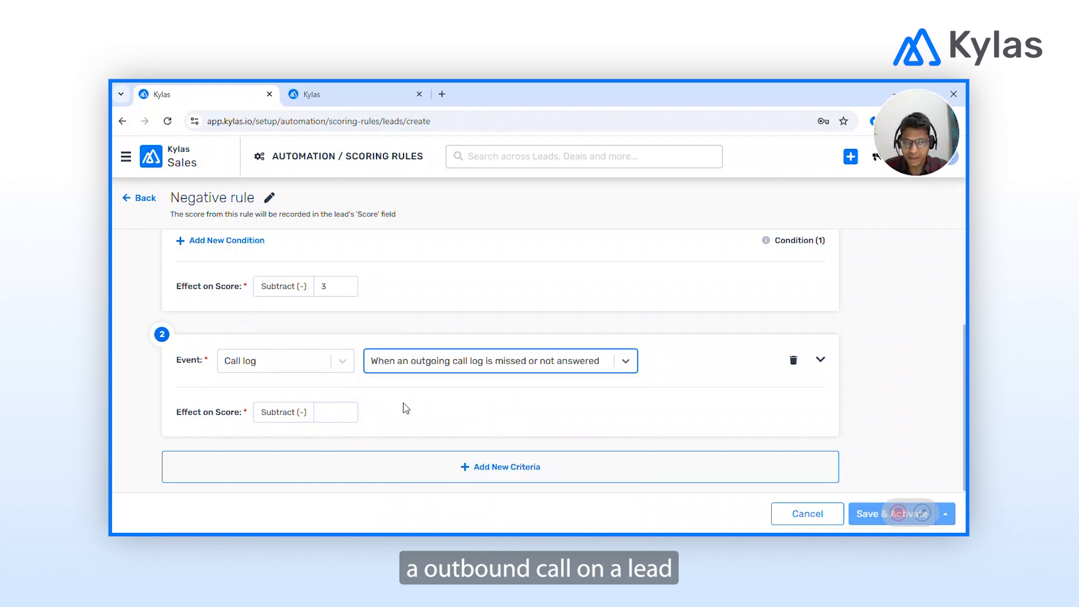
{"action": "left_click", "coordinate": [332, 415]}
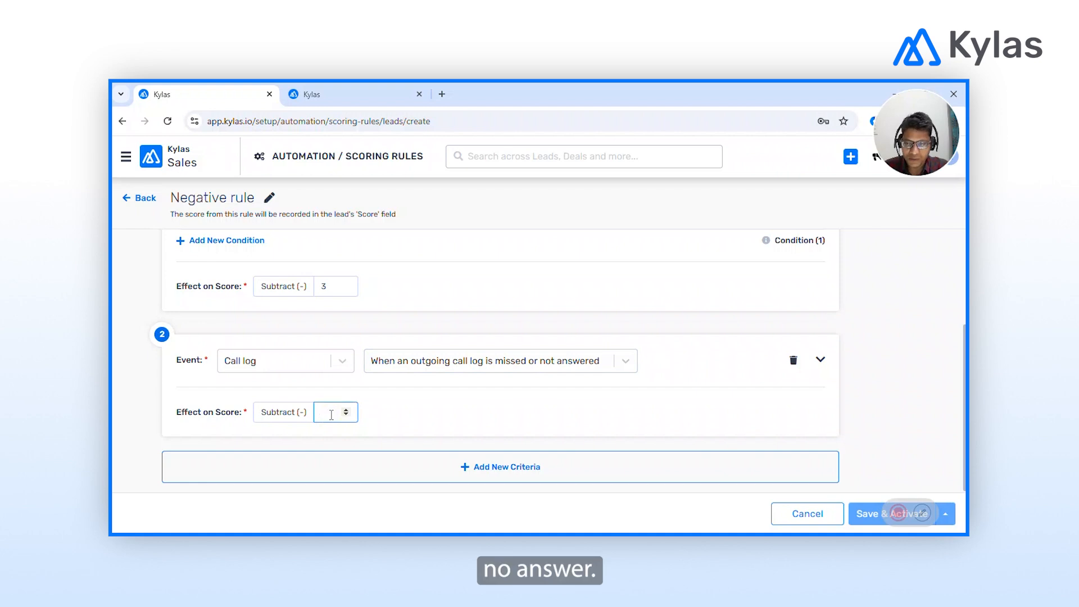
{"action": "type", "text": "2"}
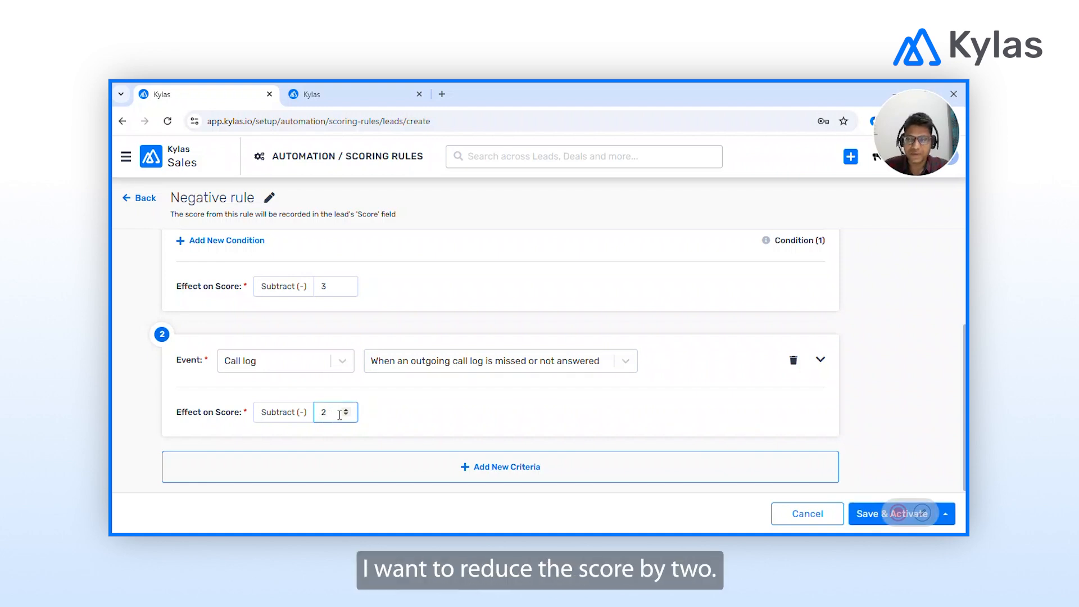
{"action": "left_click", "coordinate": [399, 421]}
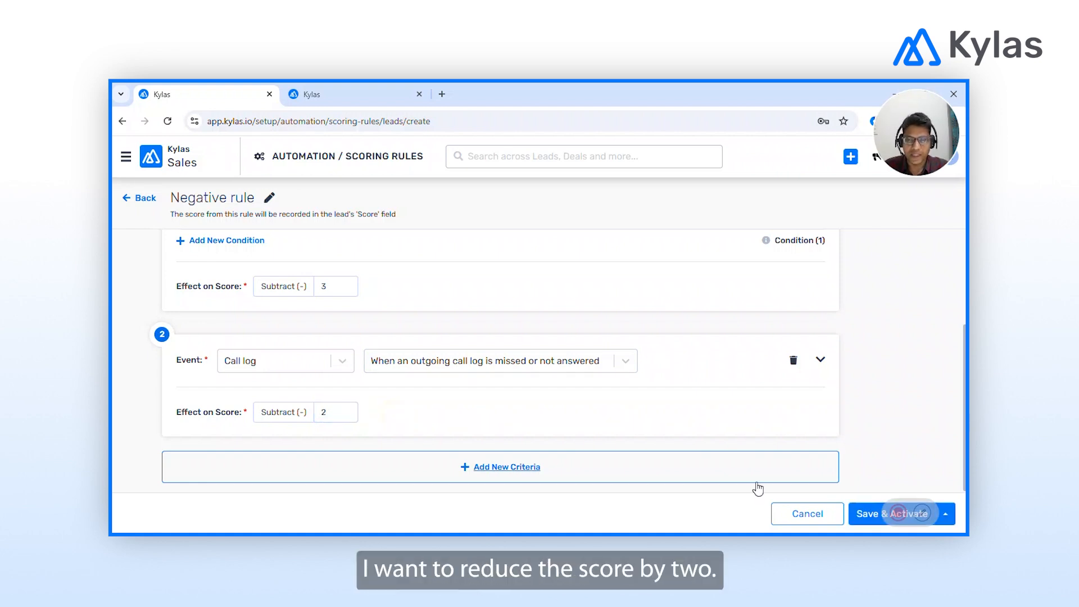
Save and activate the Negative rule, then switch the rules listing to the Ruleboard view.
{"action": "left_click", "coordinate": [864, 523]}
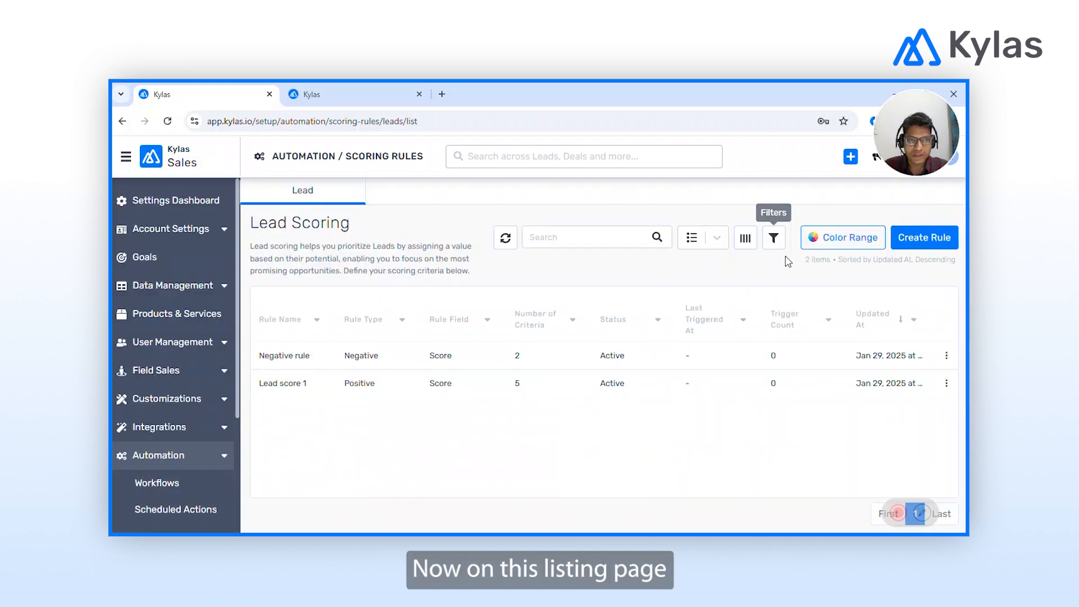
{"action": "left_click", "coordinate": [716, 236]}
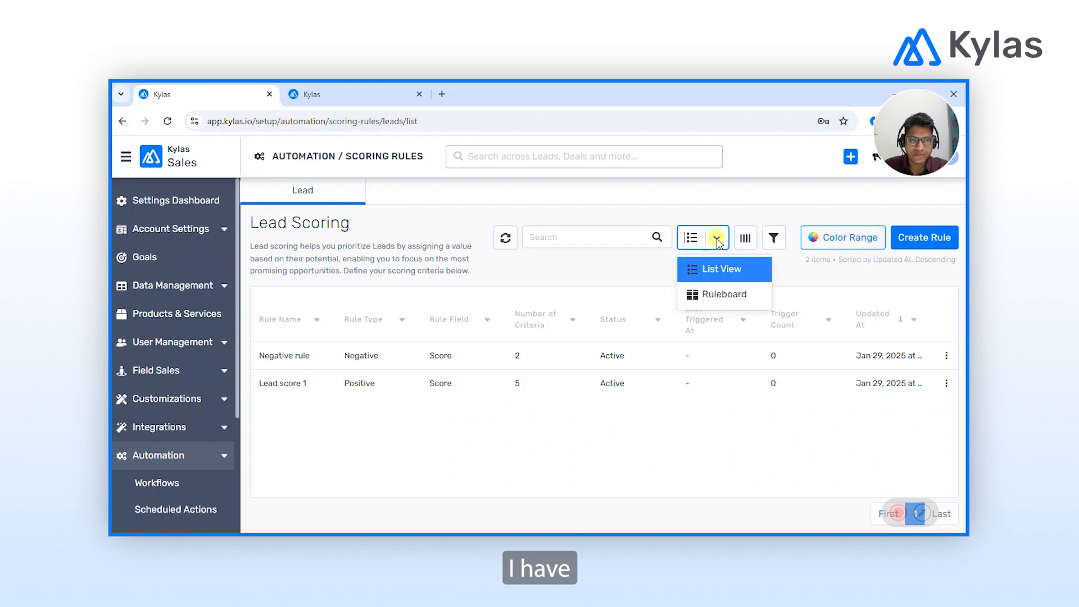
{"action": "left_click", "coordinate": [710, 298]}
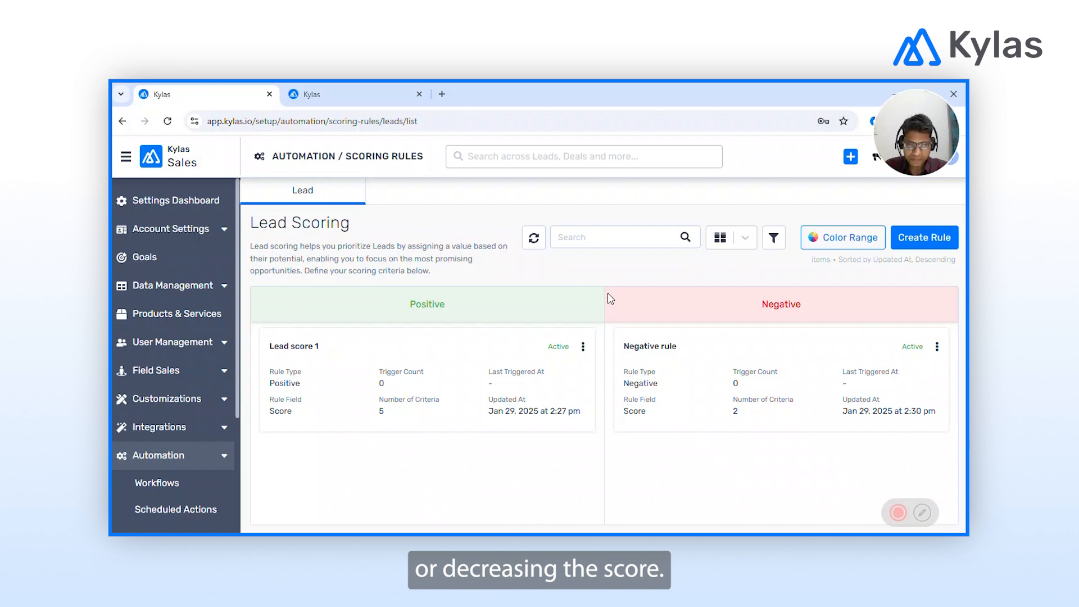
Open a new lead form on the leads tab with all fields shown, not just required ones.
{"action": "left_click", "coordinate": [356, 83]}
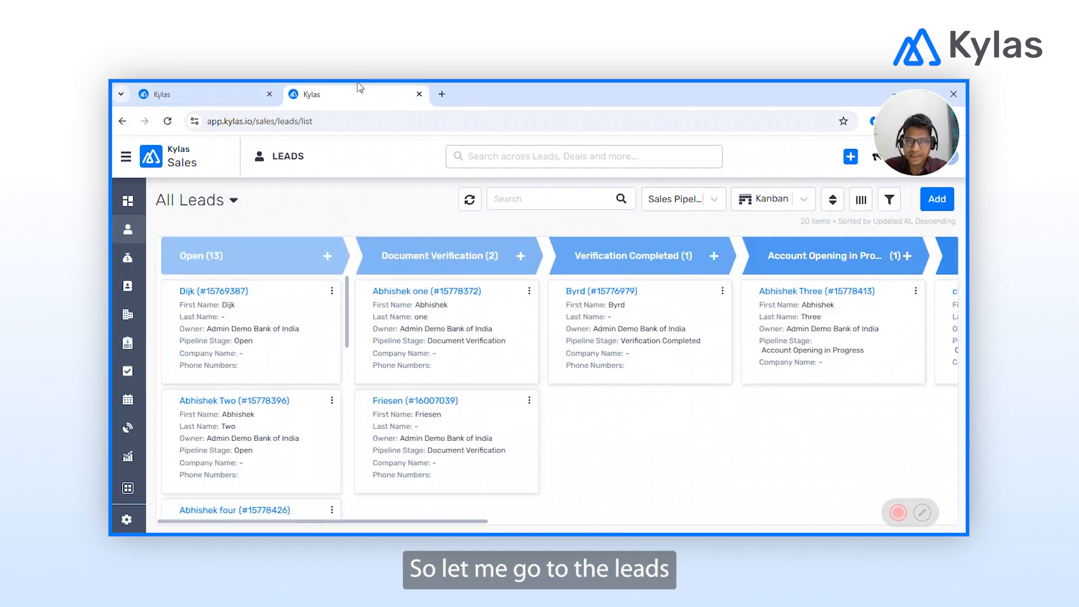
{"action": "left_click", "coordinate": [937, 199]}
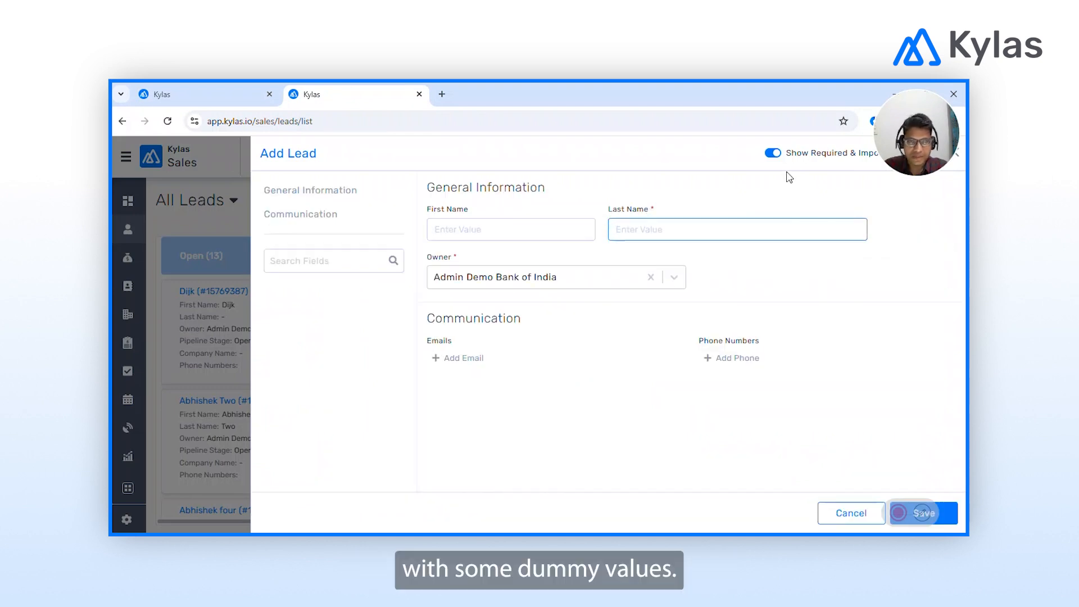
{"action": "left_click", "coordinate": [805, 159]}
Fill in the test lead's first and last name.
{"action": "left_click", "coordinate": [576, 228]}
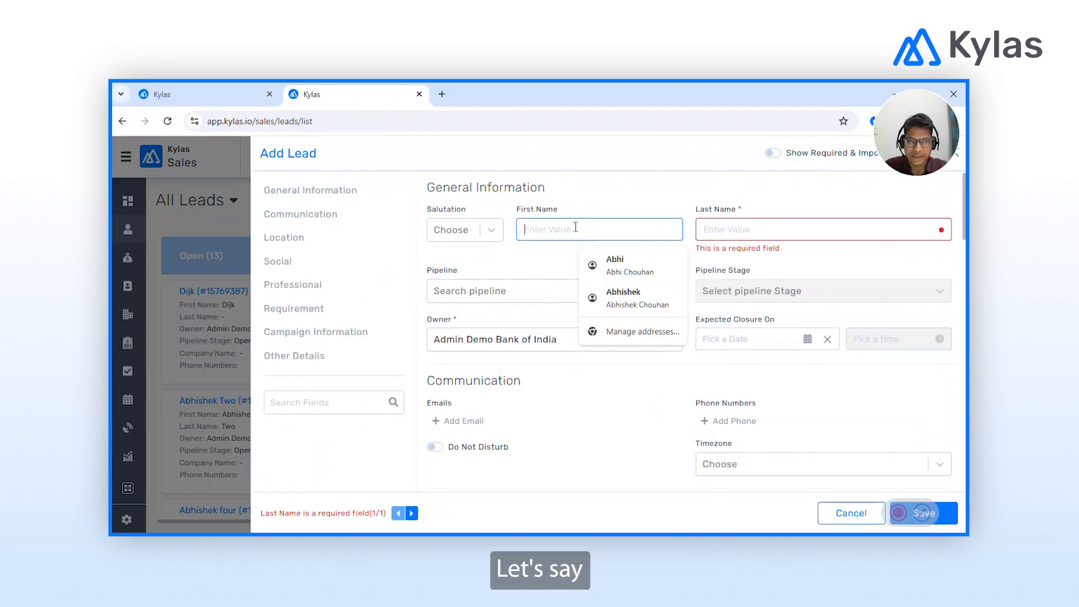
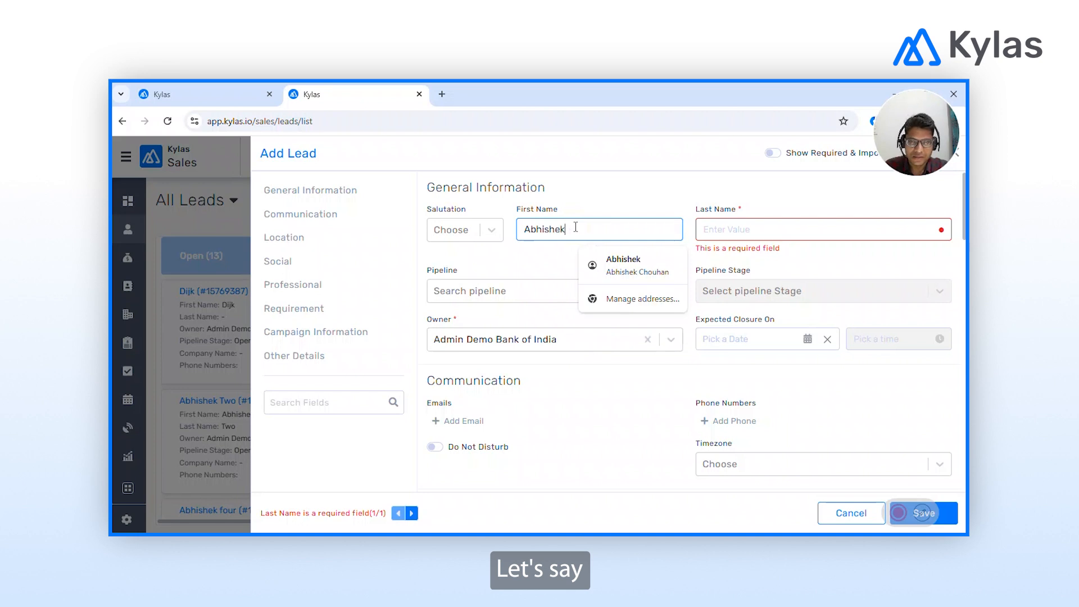
{"action": "key", "text": "Tab"}
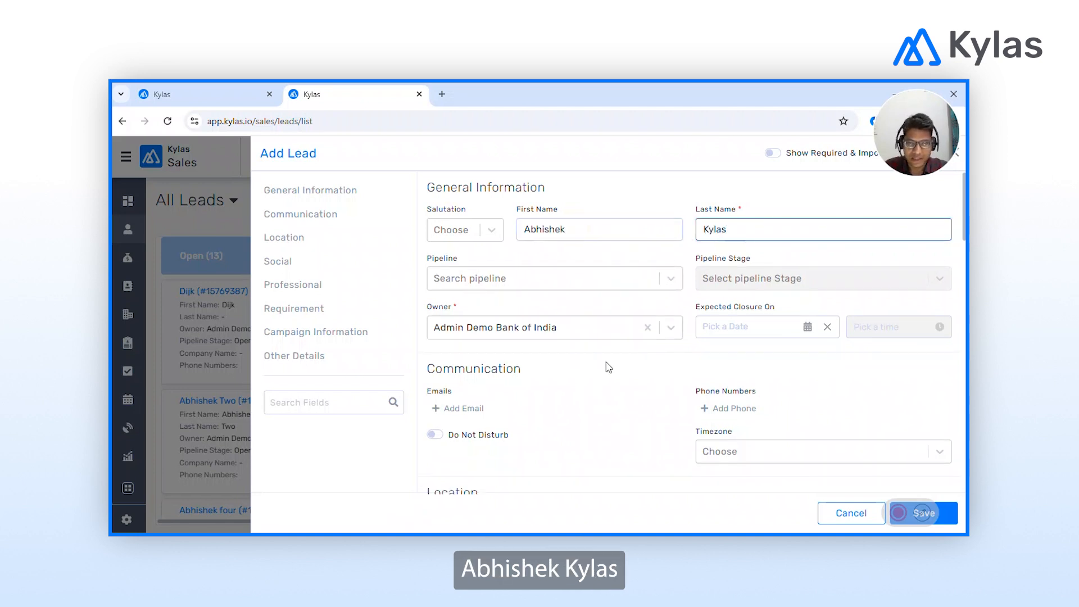
{"action": "scroll", "coordinate": [647, 419], "scroll_direction": "down", "scroll_amount": 2}
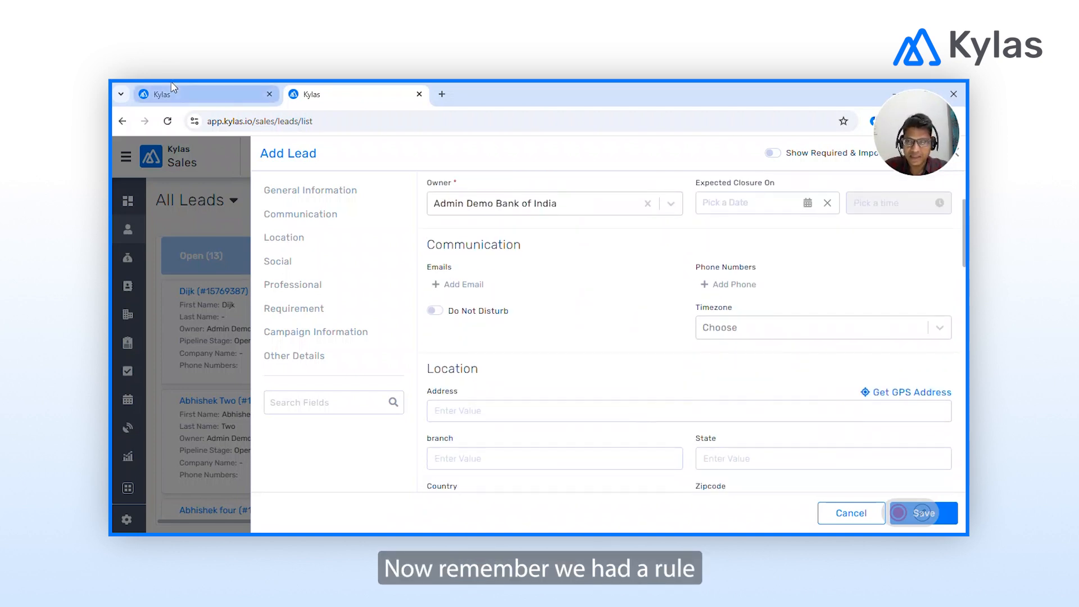
{"action": "left_click", "coordinate": [173, 87]}
{"action": "left_click", "coordinate": [368, 375]}
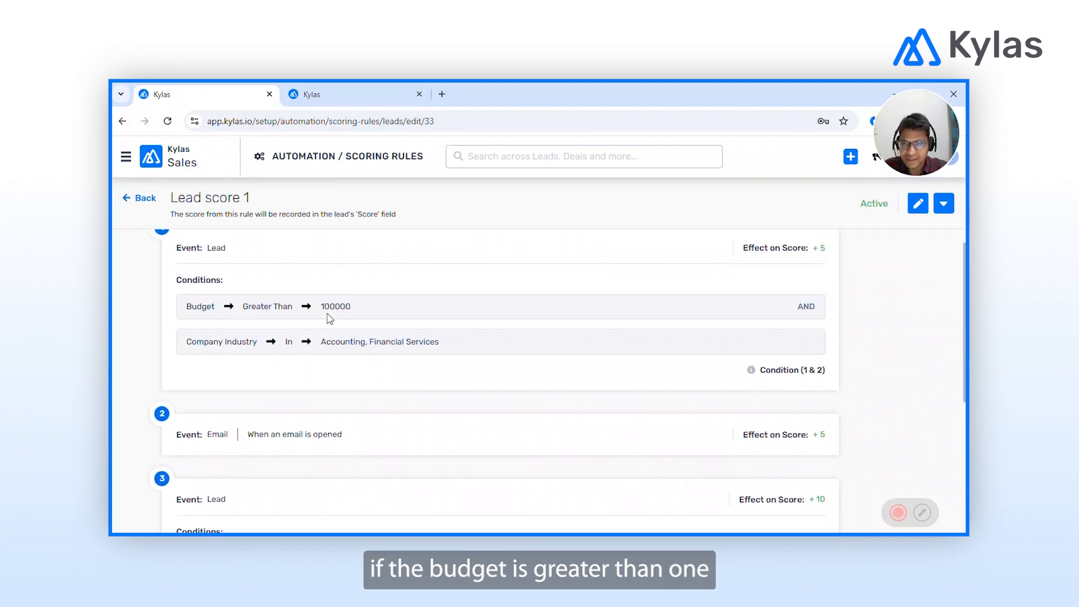
{"action": "double_click", "coordinate": [801, 306]}
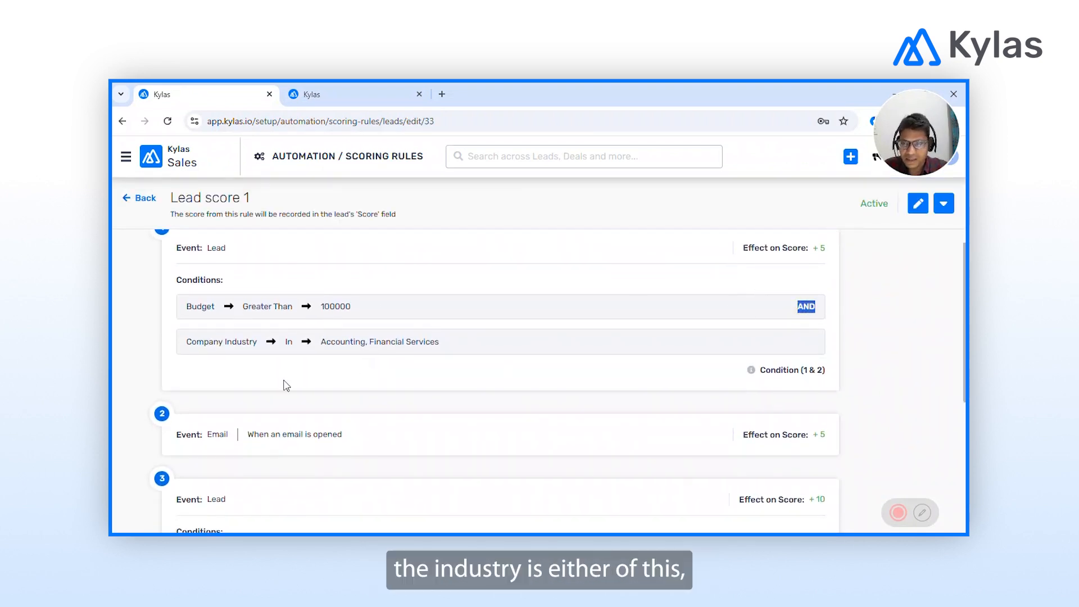
{"action": "left_click_drag", "start_coordinate": [320, 348], "coordinate": [451, 349]}
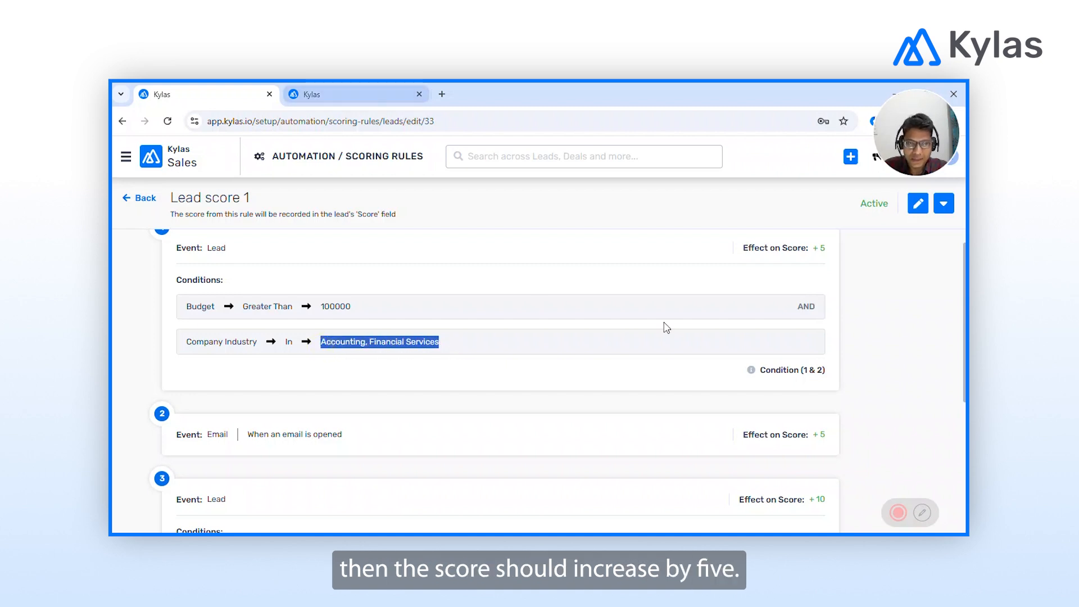
Set the new lead's Company Industry to Accounting.
{"action": "left_click", "coordinate": [371, 90]}
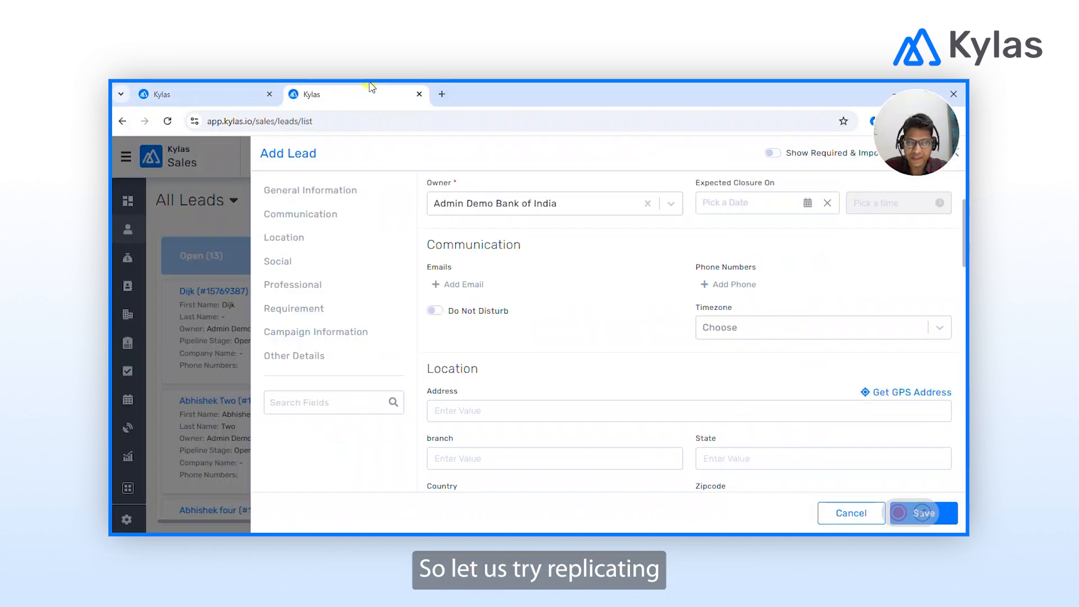
{"action": "scroll", "coordinate": [690, 352], "scroll_direction": "down", "scroll_amount": 5}
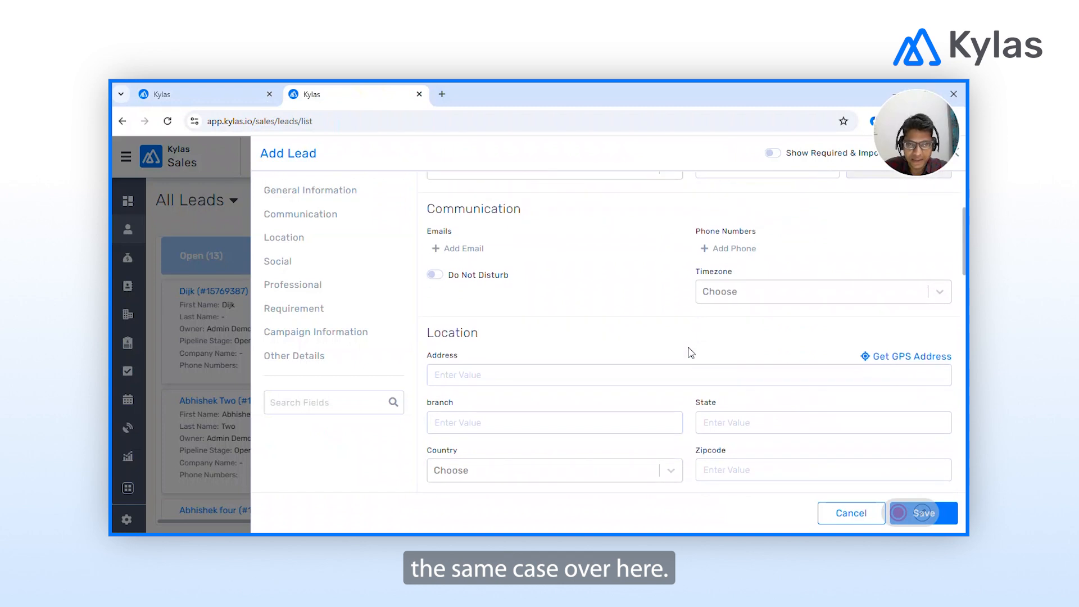
{"action": "scroll", "coordinate": [691, 353], "scroll_direction": "down", "scroll_amount": 3}
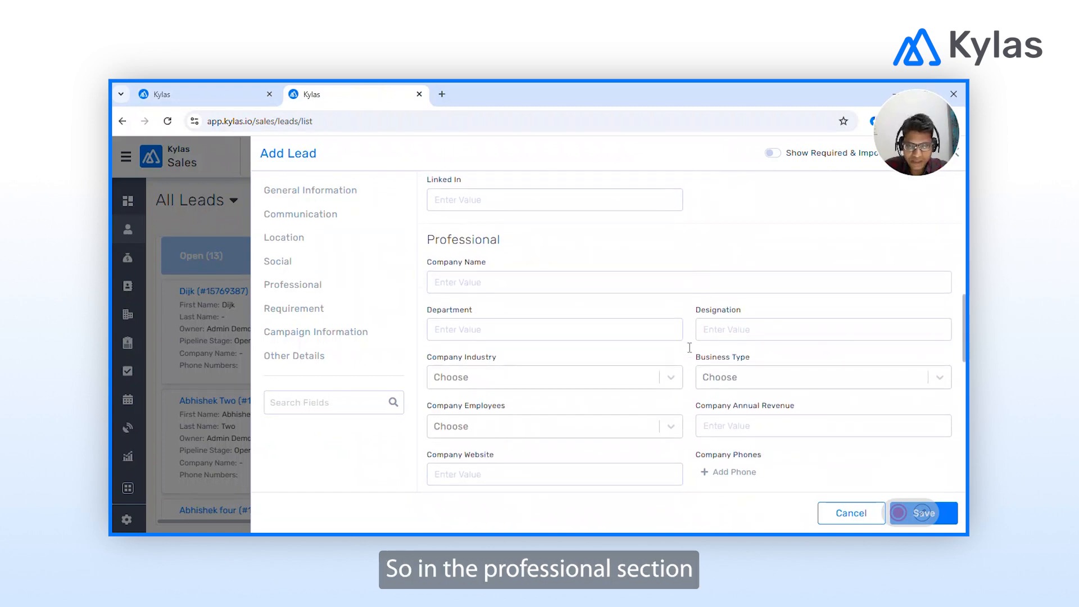
{"action": "left_click", "coordinate": [486, 358]}
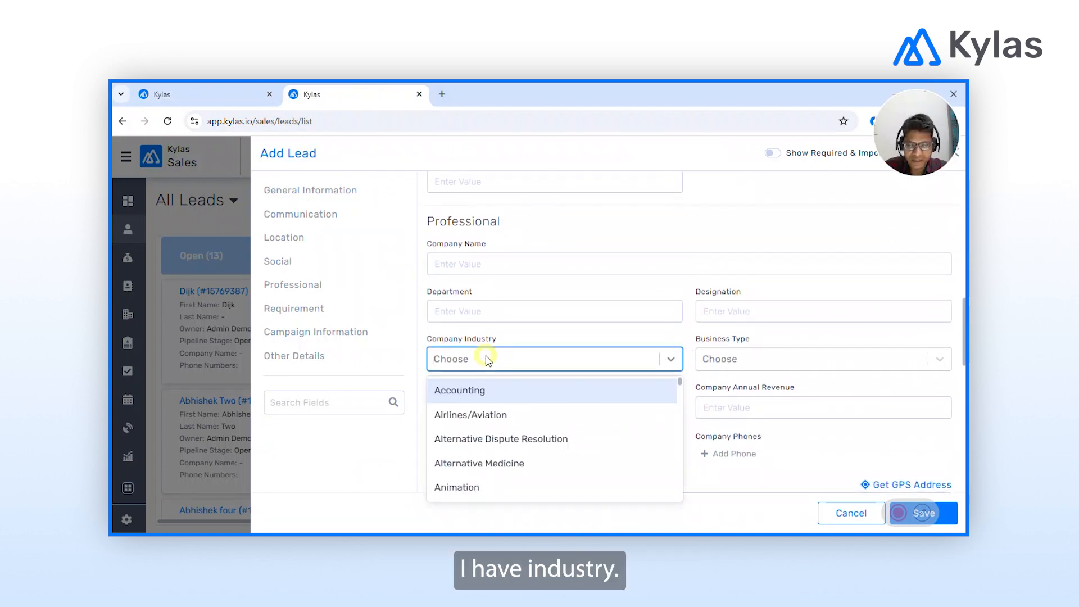
{"action": "left_click", "coordinate": [472, 390]}
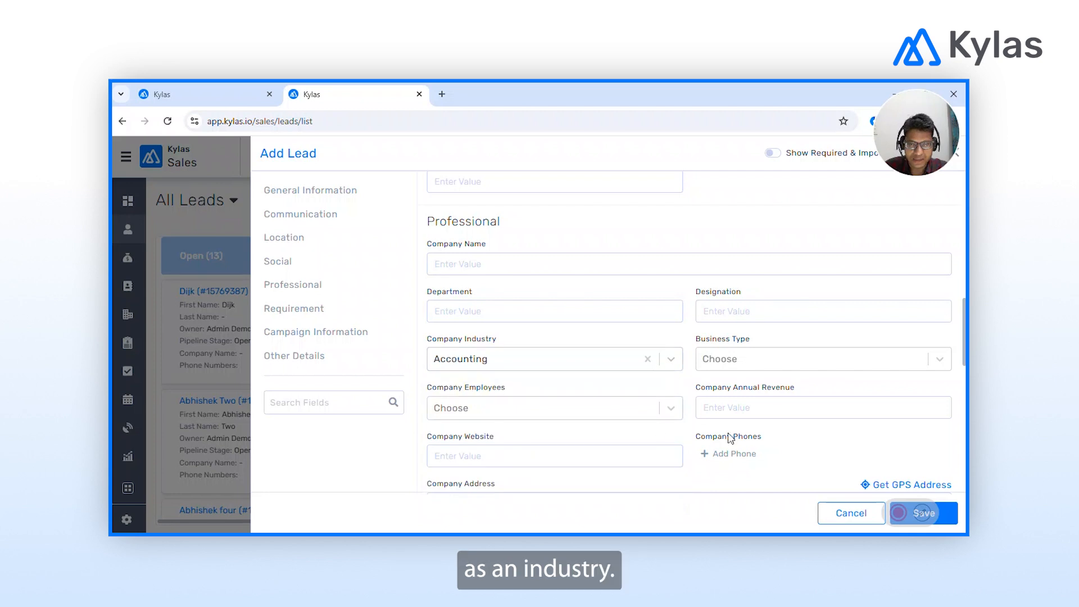
Enter a budget of 150000 in India Rupees and save the lead.
{"action": "scroll", "coordinate": [729, 438], "scroll_direction": "down", "scroll_amount": 5}
{"action": "scroll", "coordinate": [731, 439], "scroll_direction": "down", "scroll_amount": 3}
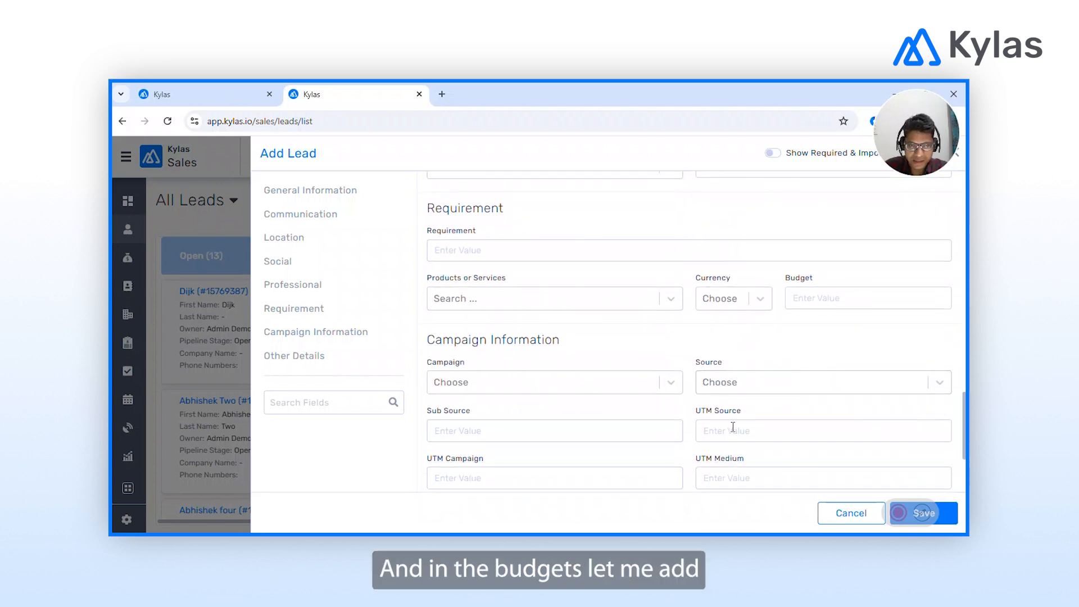
{"action": "left_click", "coordinate": [807, 307]}
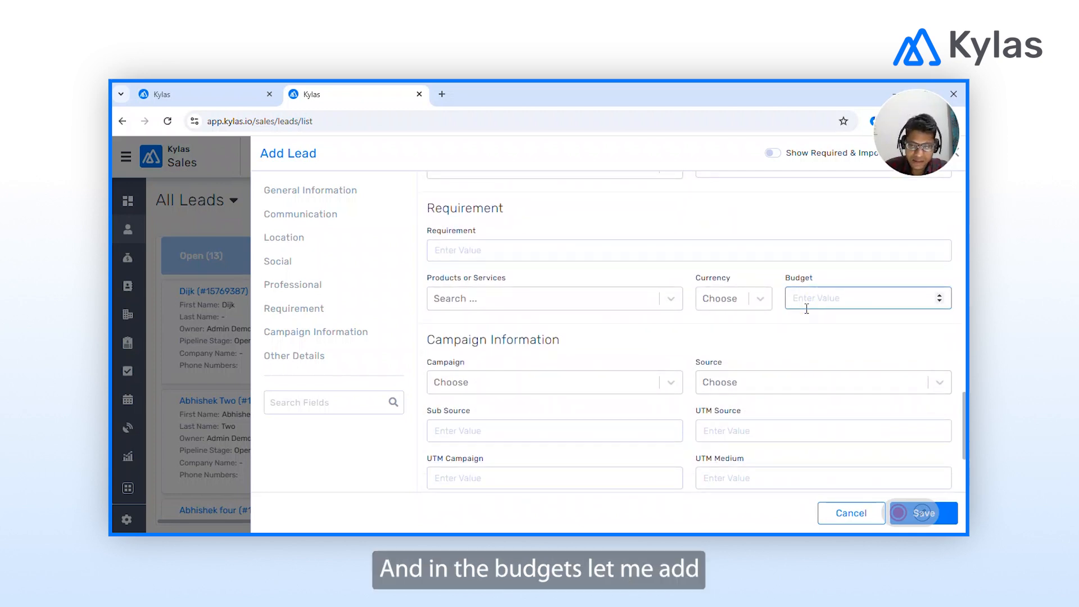
{"action": "type", "text": "150"}
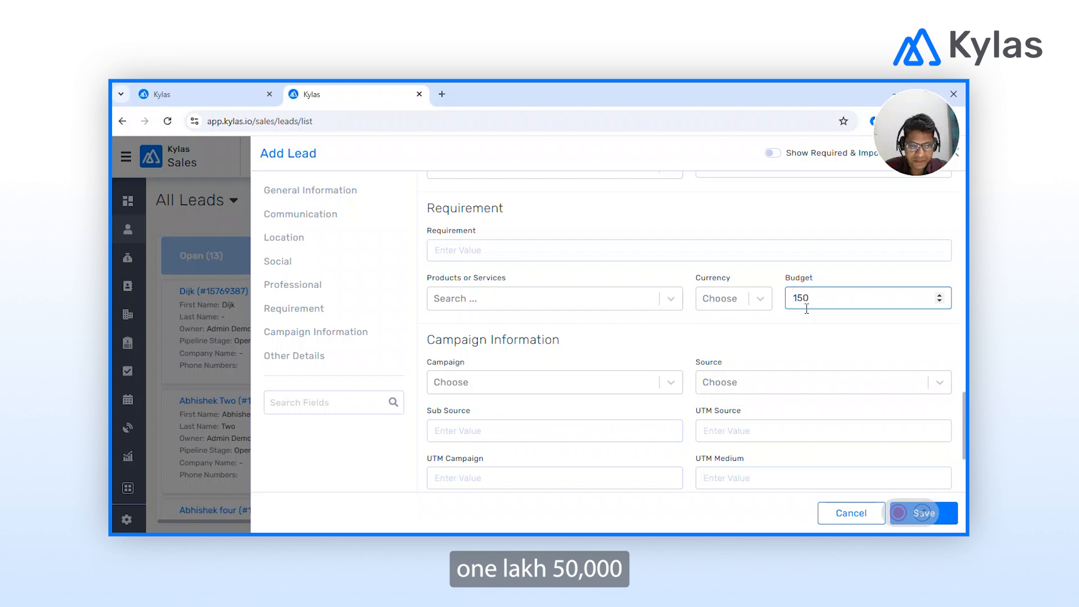
{"action": "type", "text": "000"}
{"action": "left_click", "coordinate": [718, 329]}
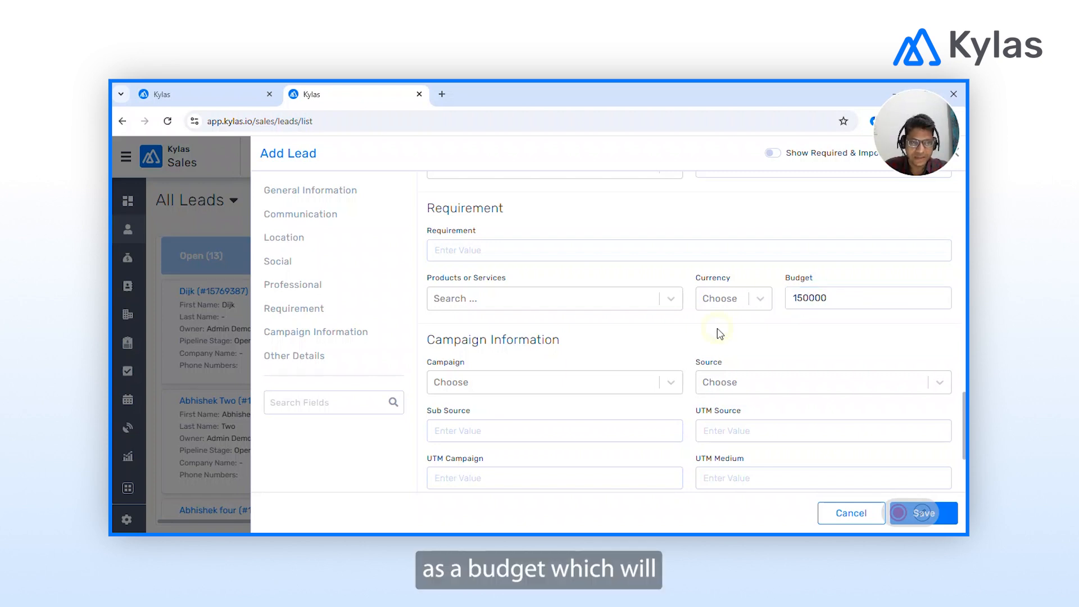
{"action": "left_click", "coordinate": [756, 302]}
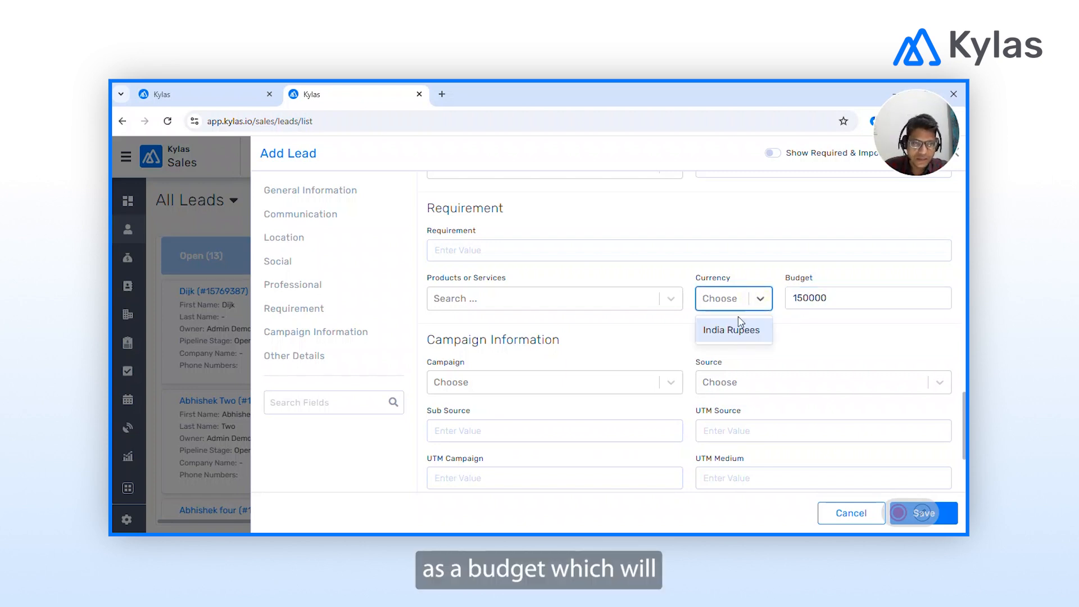
{"action": "left_click", "coordinate": [736, 333]}
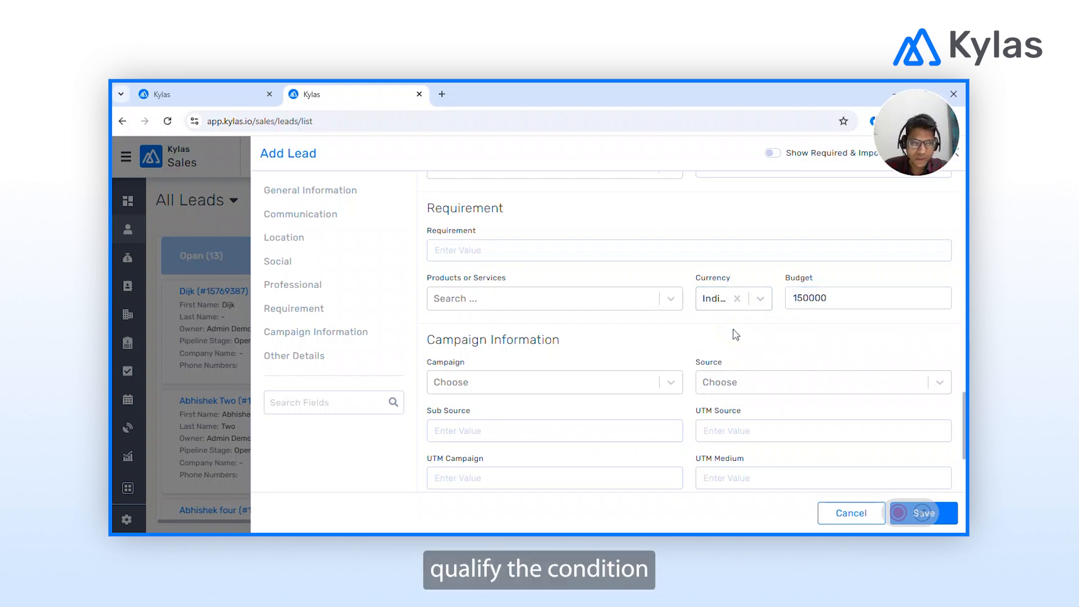
{"action": "left_click", "coordinate": [956, 515]}
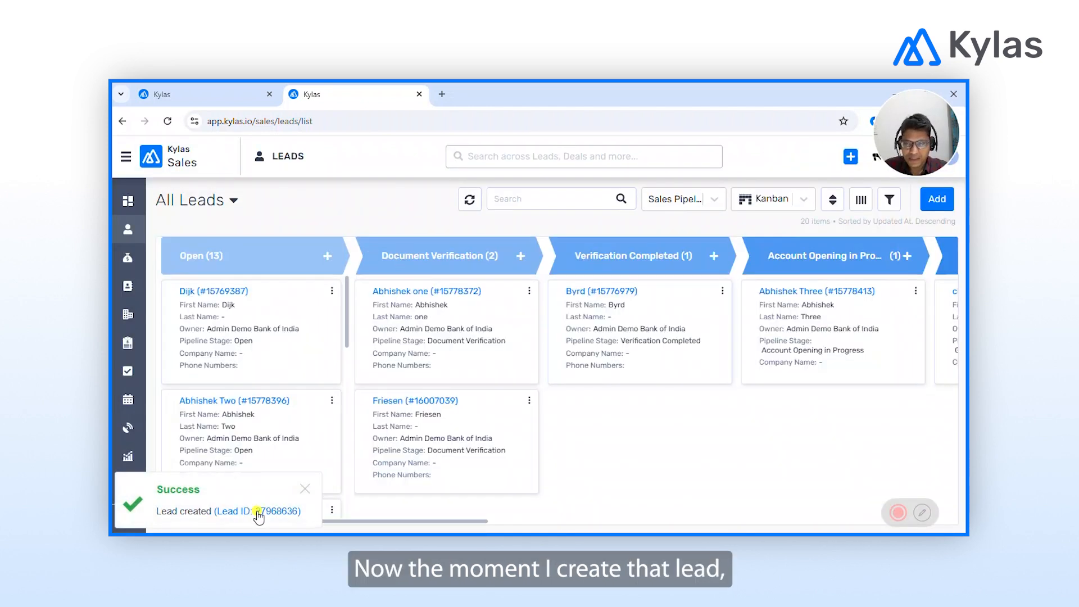
Reload the Lead score 1 rule and show the rules as a List View table with trigger count 1.
{"action": "left_click", "coordinate": [258, 514]}
{"action": "key", "text": "ctrl+Tab"}
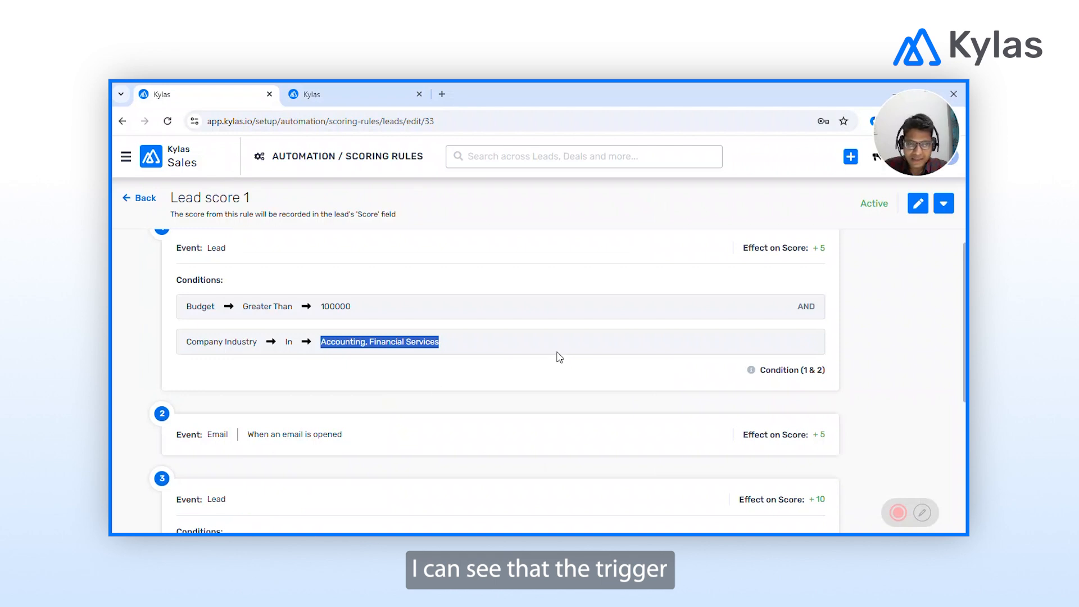
{"action": "scroll", "coordinate": [559, 357], "scroll_direction": "down", "scroll_amount": 4}
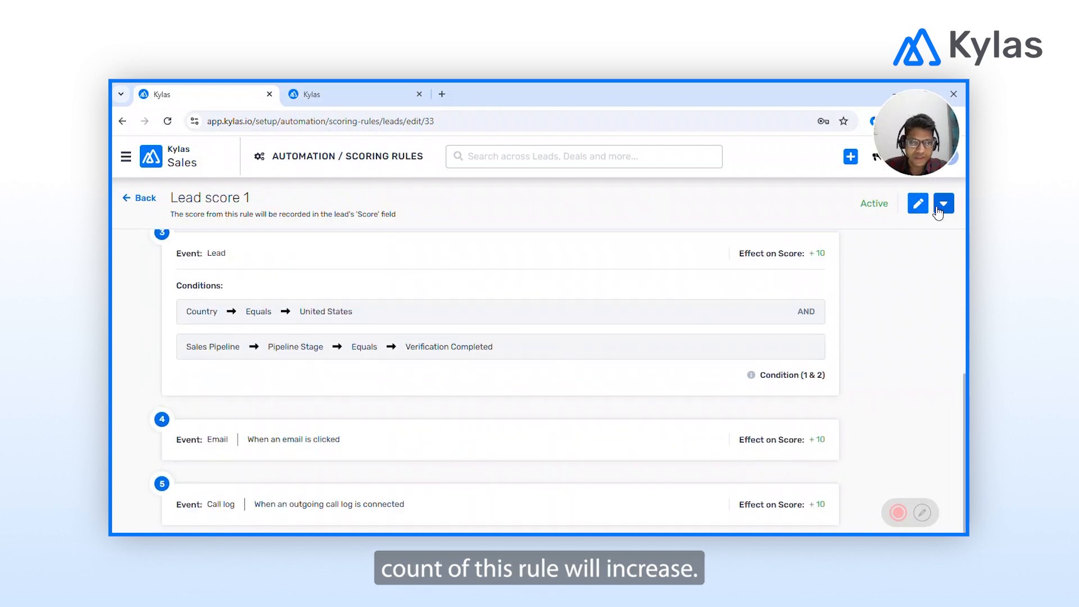
{"action": "key", "text": "F5"}
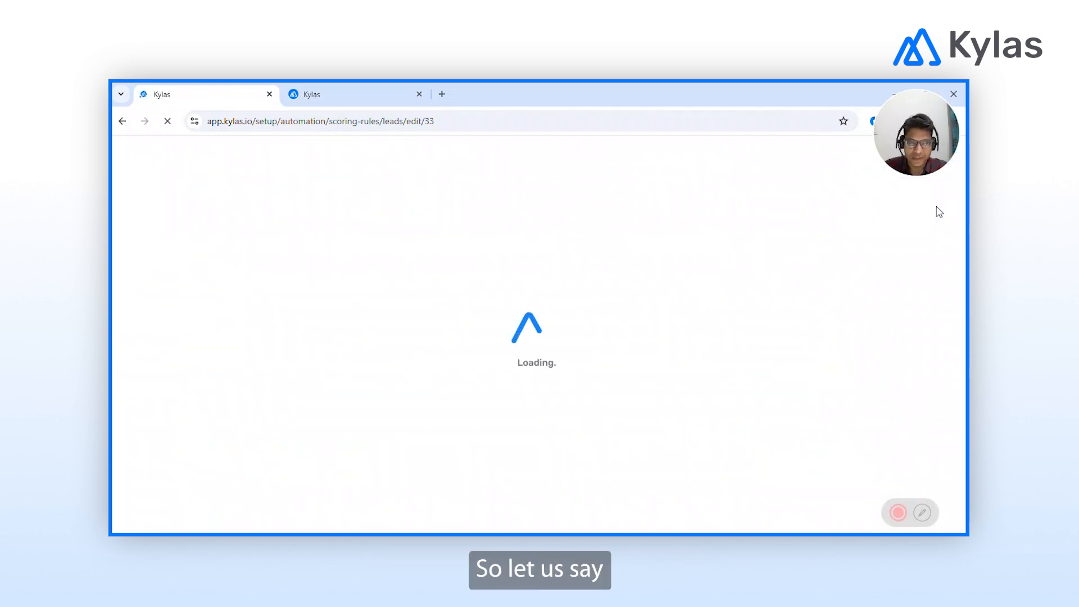
{"action": "left_click", "coordinate": [133, 199]}
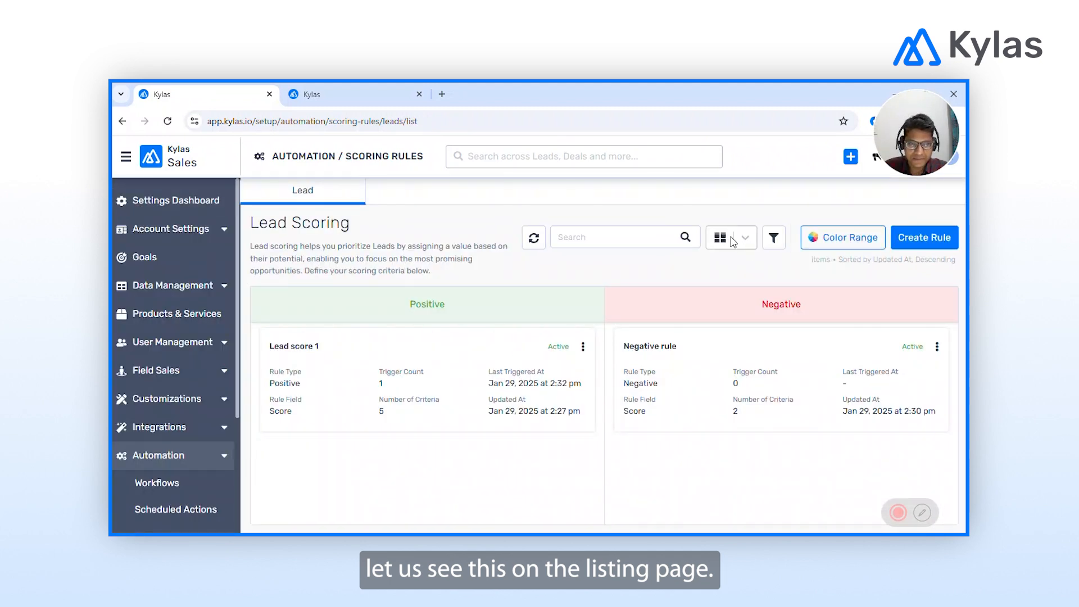
{"action": "left_click", "coordinate": [734, 242]}
{"action": "left_click", "coordinate": [731, 268]}
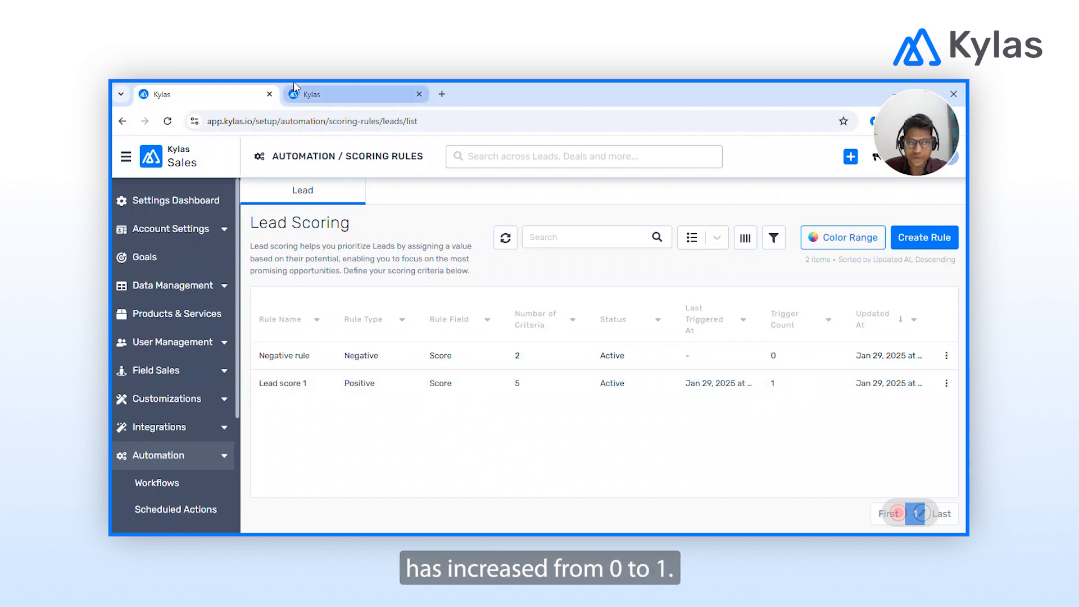
{"action": "left_click", "coordinate": [326, 90]}
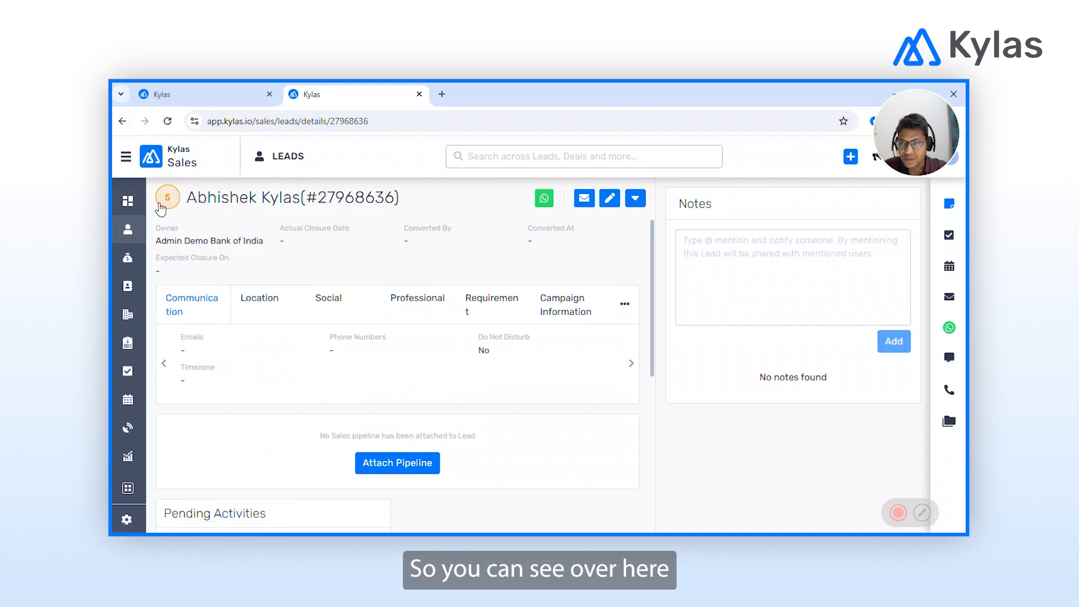
Expand the test lead's History and highlight the 'Lead Score was updated from 0 to 5' entry.
{"action": "mouse_move", "coordinate": [164, 205]}
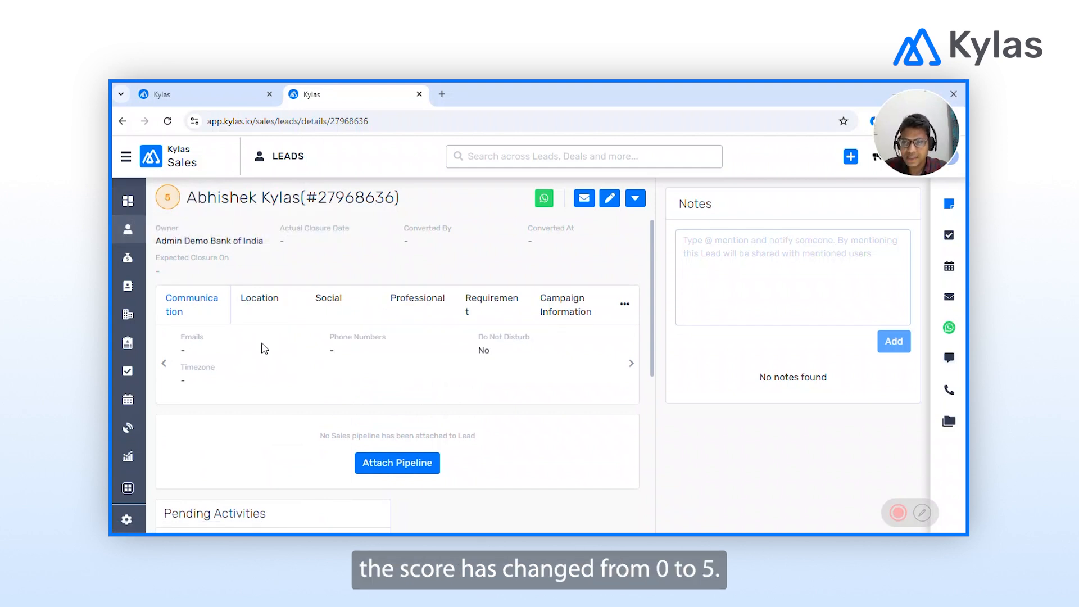
{"action": "scroll", "coordinate": [264, 348], "scroll_direction": "down", "scroll_amount": 5}
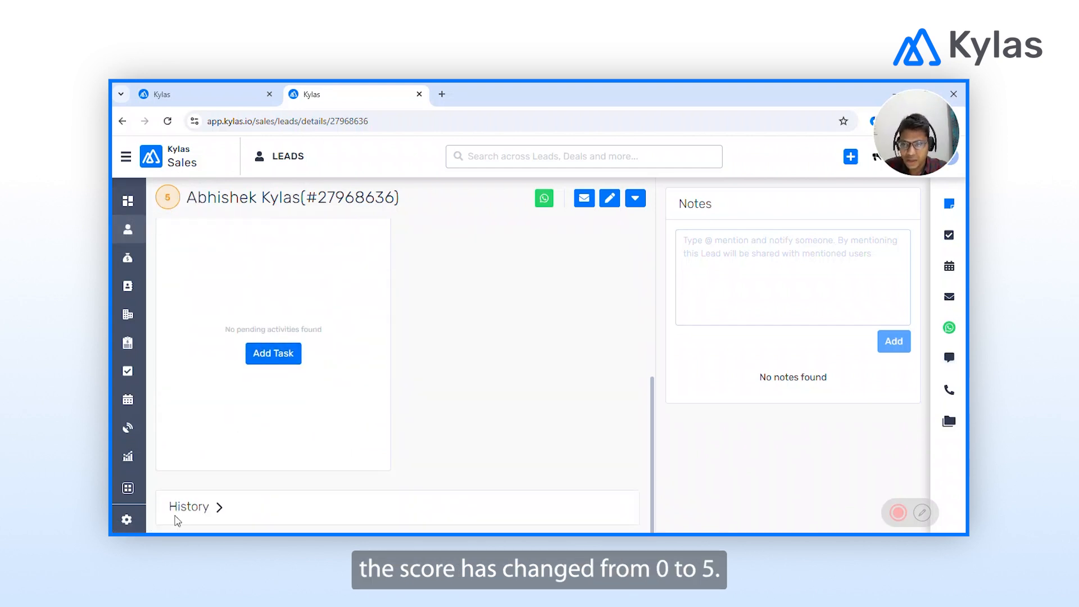
{"action": "left_click", "coordinate": [208, 507]}
{"action": "scroll", "coordinate": [532, 404], "scroll_direction": "down", "scroll_amount": 4}
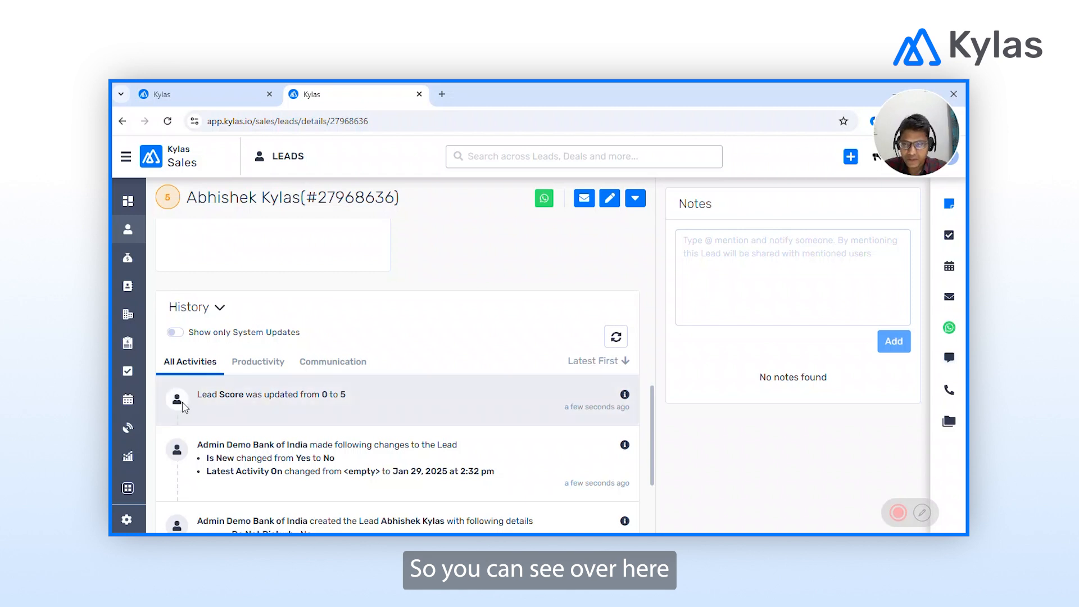
{"action": "left_click_drag", "start_coordinate": [198, 396], "coordinate": [357, 399]}
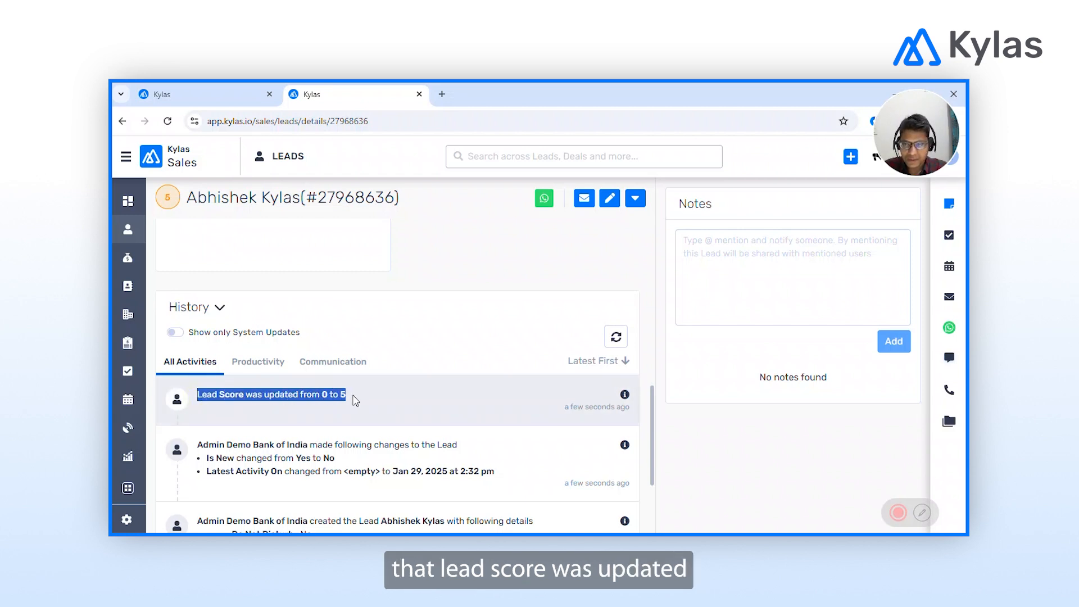
{"action": "mouse_move", "coordinate": [622, 399]}
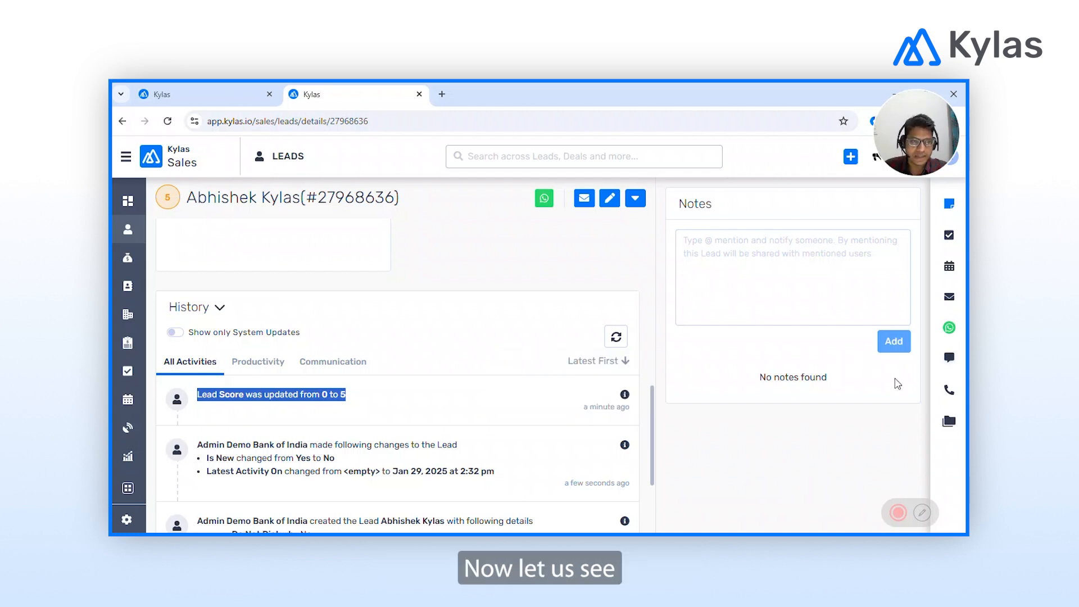
From Call Logs, add a mobile phone number to the test lead and save it.
{"action": "left_click", "coordinate": [949, 394]}
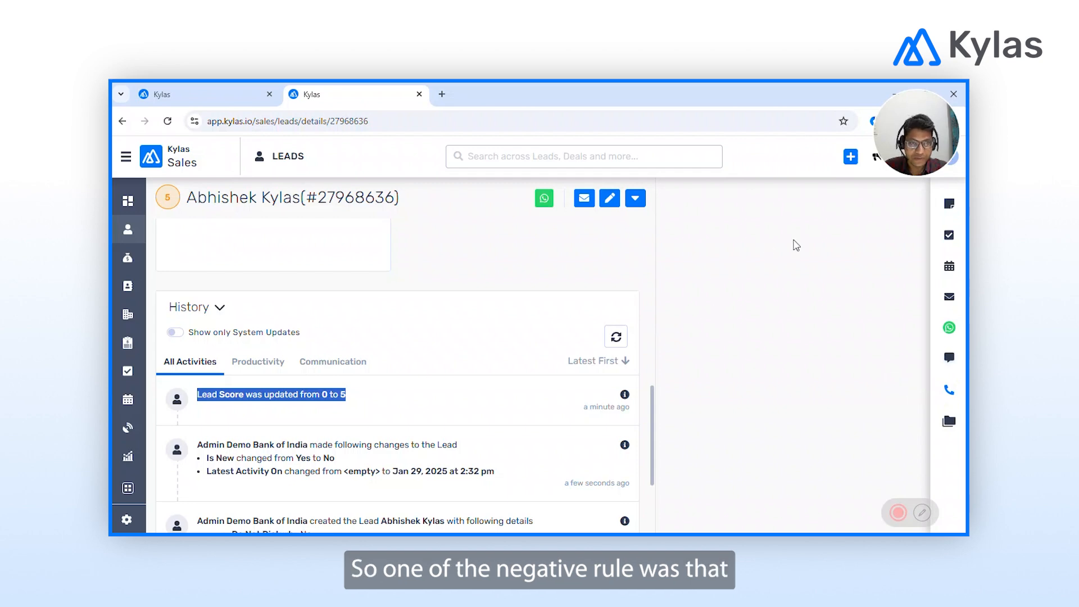
{"action": "left_click", "coordinate": [860, 208]}
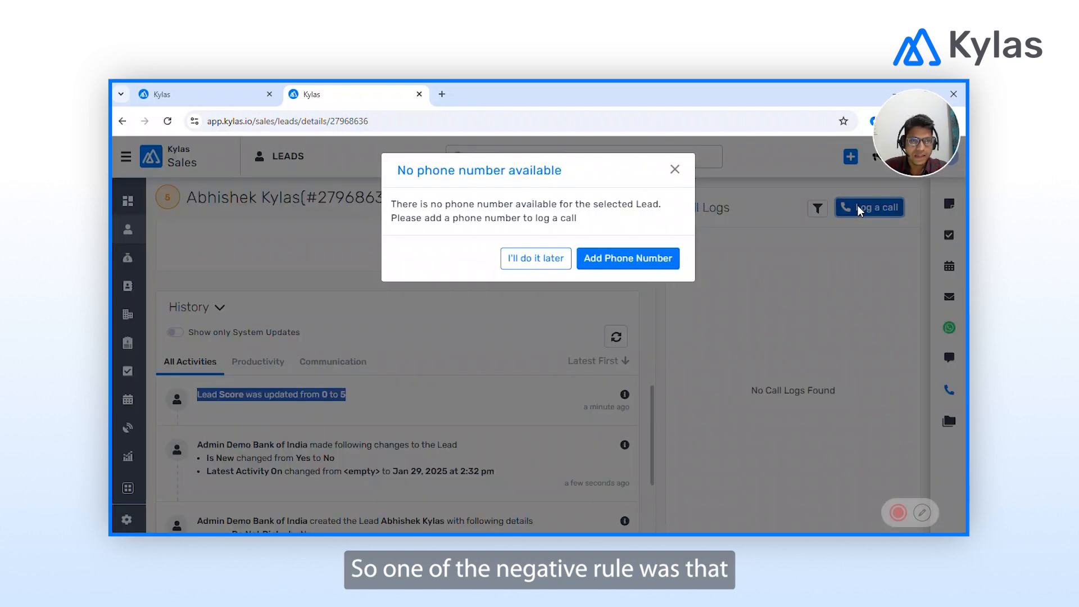
{"action": "left_click", "coordinate": [624, 260]}
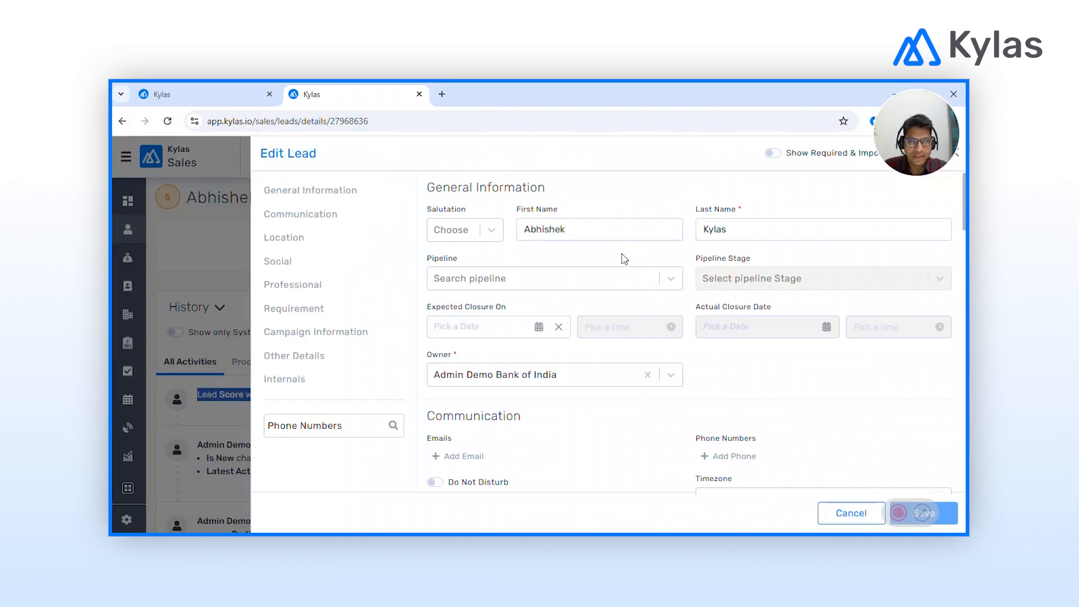
{"action": "scroll", "coordinate": [708, 366], "scroll_direction": "down", "scroll_amount": 2}
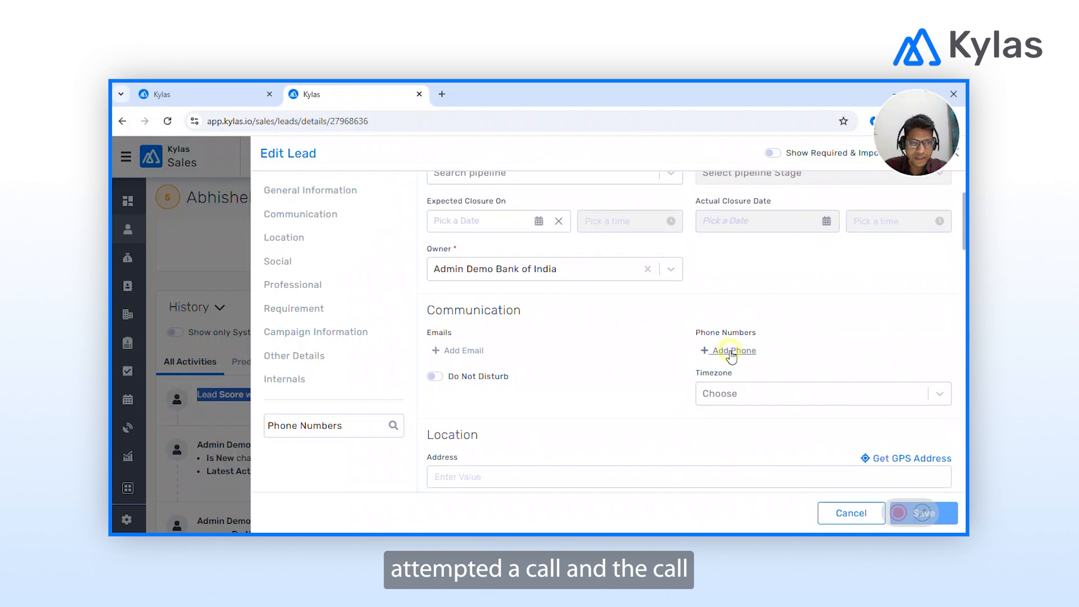
{"action": "left_click", "coordinate": [727, 352]}
{"action": "left_click", "coordinate": [892, 352]}
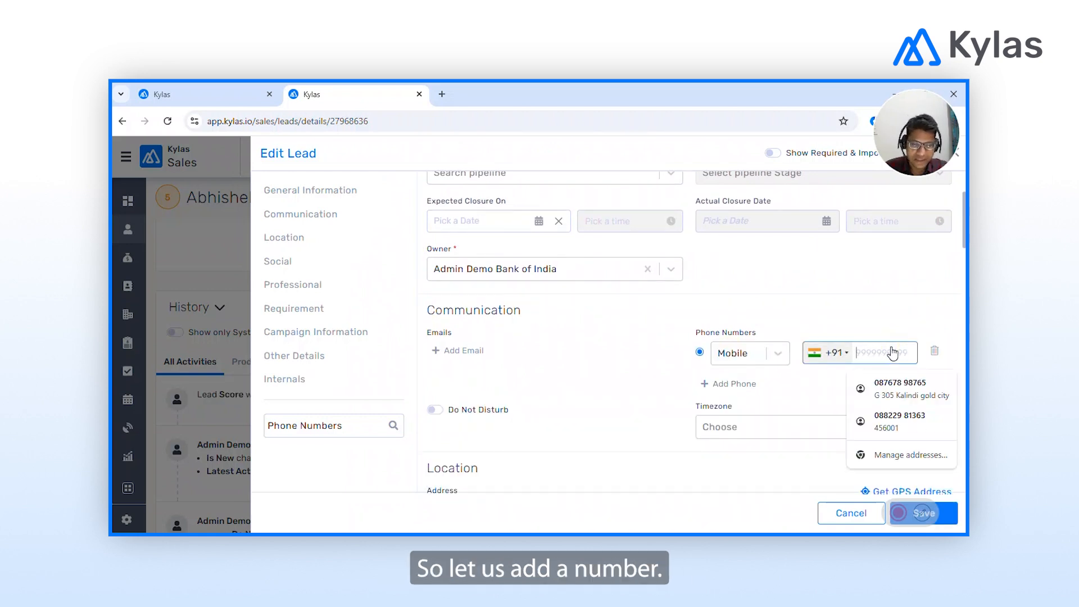
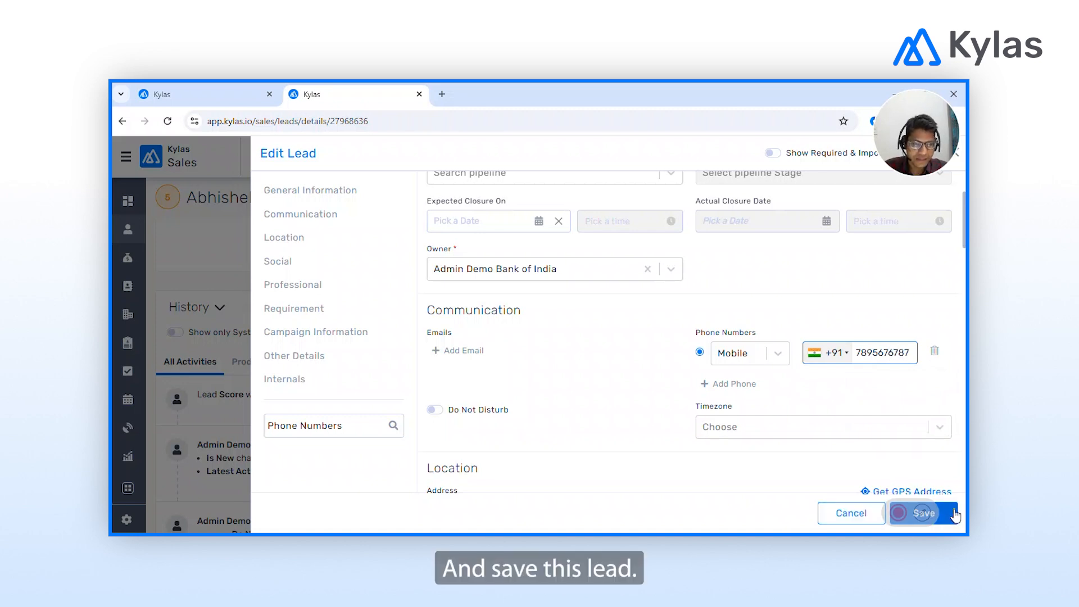
{"action": "left_click", "coordinate": [905, 512]}
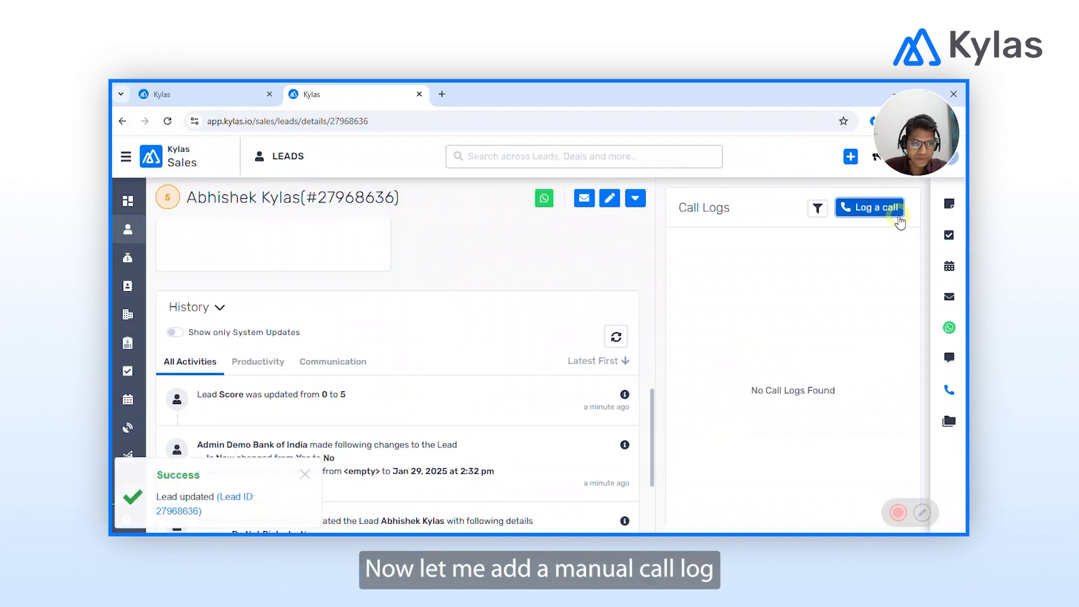
Log an 'I called the lead' call with outcome Missed Call, and confirm the score drops to 3.
{"action": "left_click", "coordinate": [894, 209]}
{"action": "left_click", "coordinate": [587, 232]}
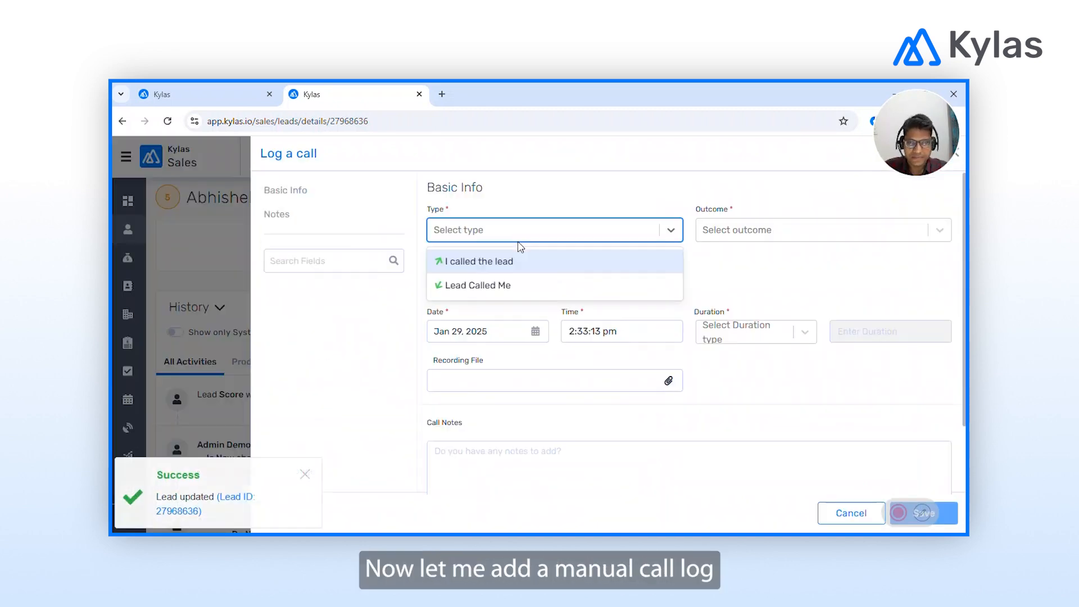
{"action": "left_click", "coordinate": [481, 265]}
{"action": "left_click", "coordinate": [752, 234]}
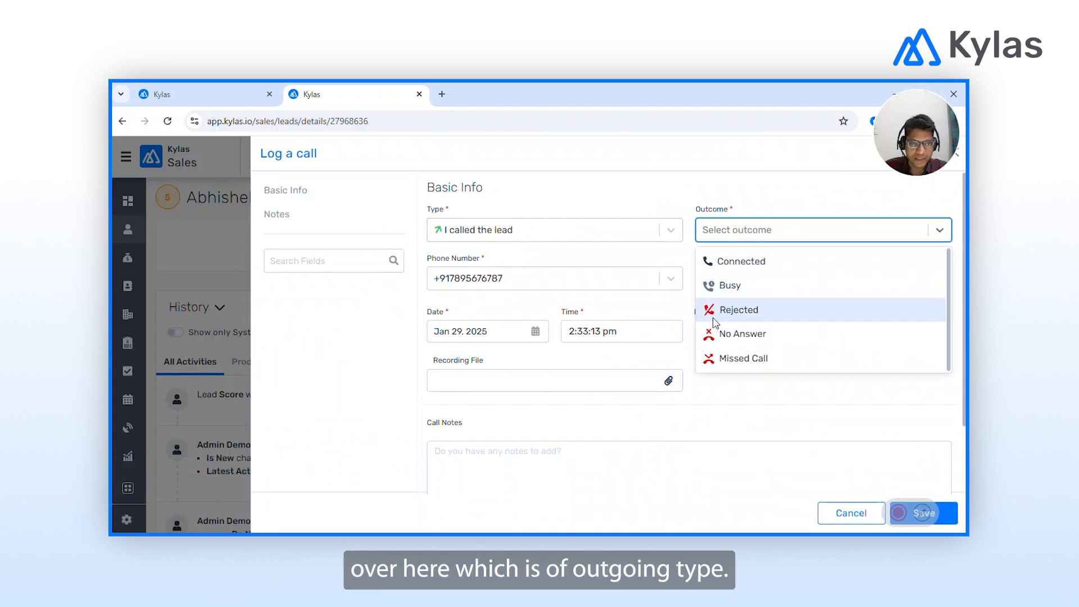
{"action": "left_click", "coordinate": [743, 360]}
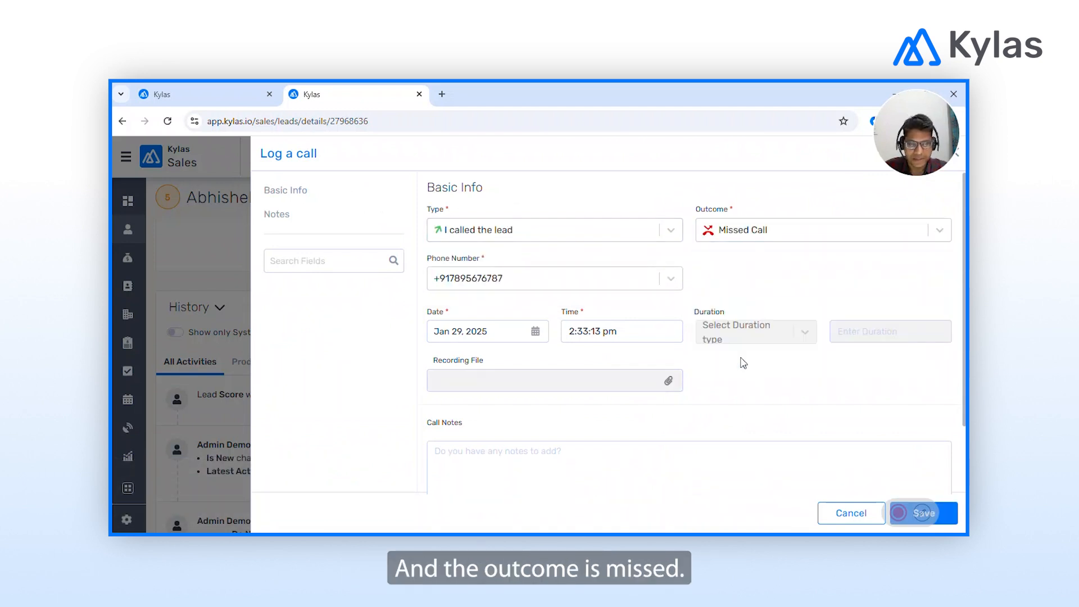
{"action": "scroll", "coordinate": [737, 392], "scroll_direction": "down", "scroll_amount": 2}
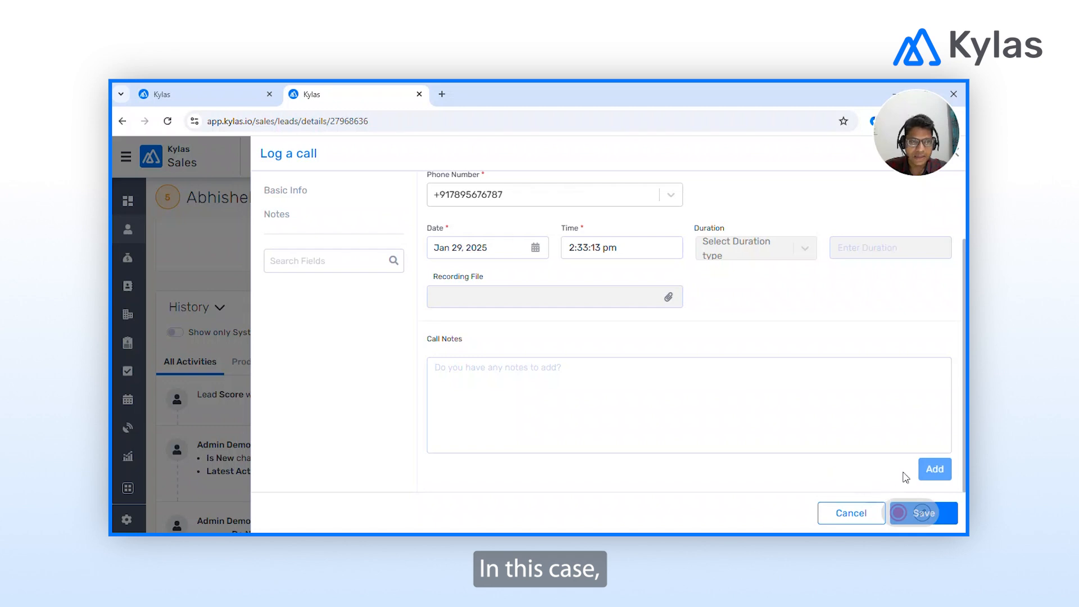
{"action": "left_click", "coordinate": [950, 520]}
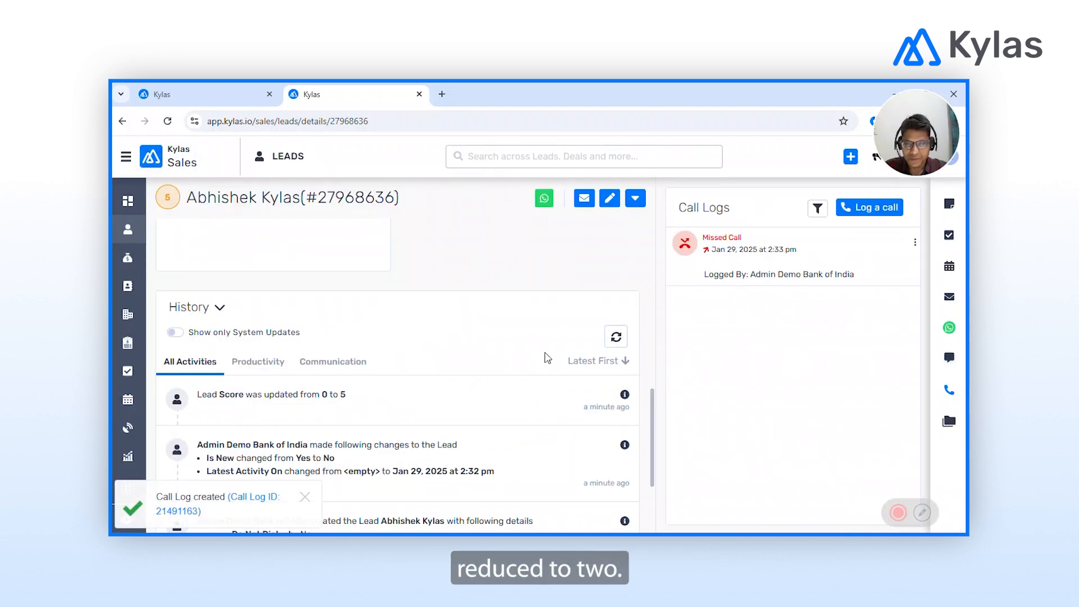
{"action": "left_click", "coordinate": [616, 337]}
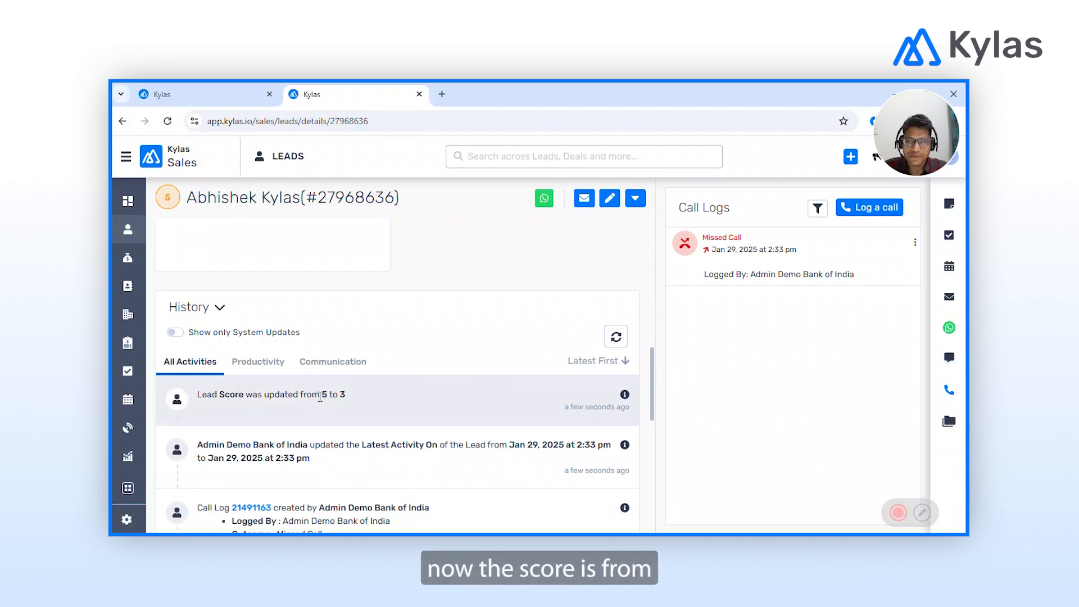
{"action": "left_click_drag", "start_coordinate": [321, 396], "coordinate": [349, 402]}
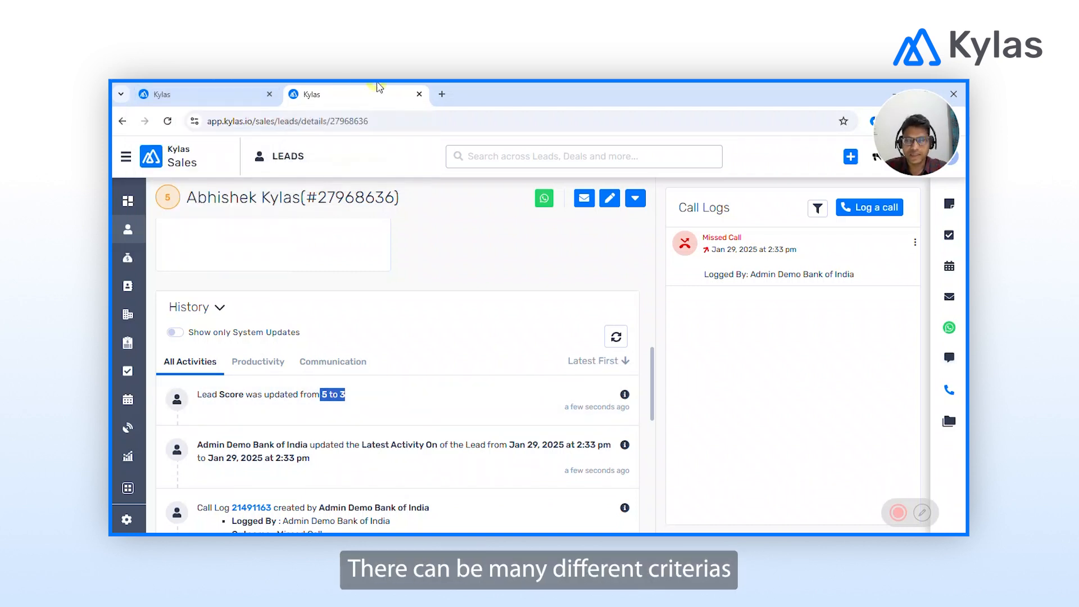
Split the lead score color range at 22 and 62 into three bands and save it.
{"action": "left_click", "coordinate": [223, 90]}
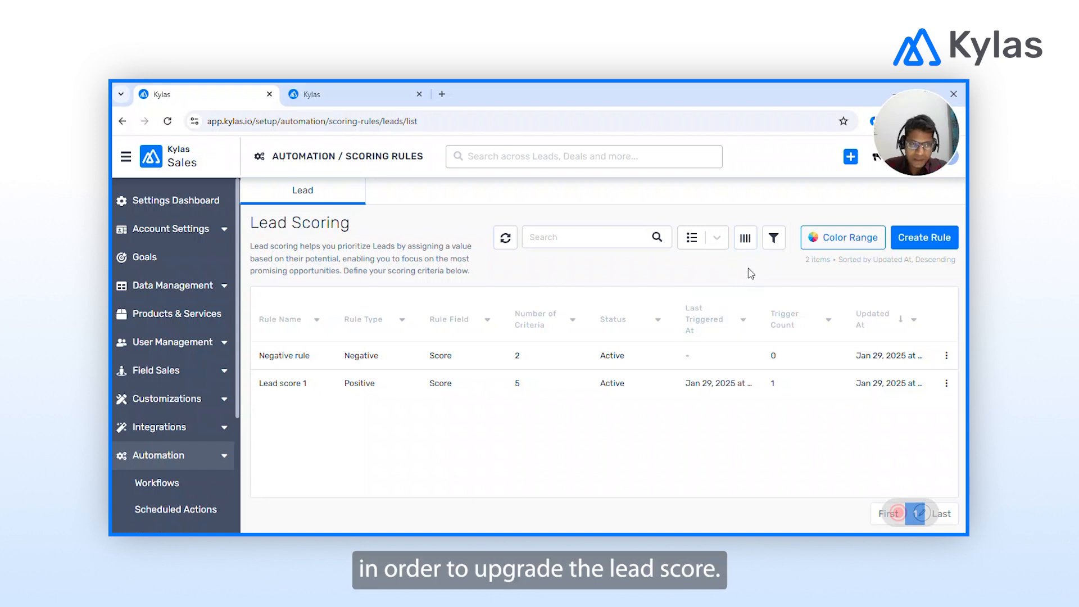
{"action": "left_click", "coordinate": [826, 240]}
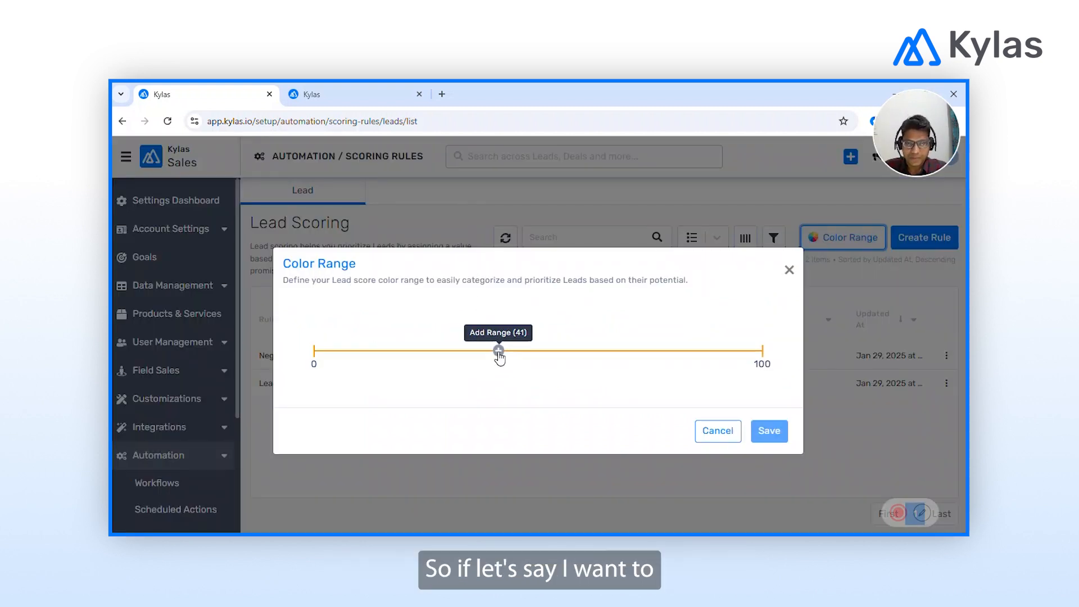
{"action": "left_click", "coordinate": [413, 351]}
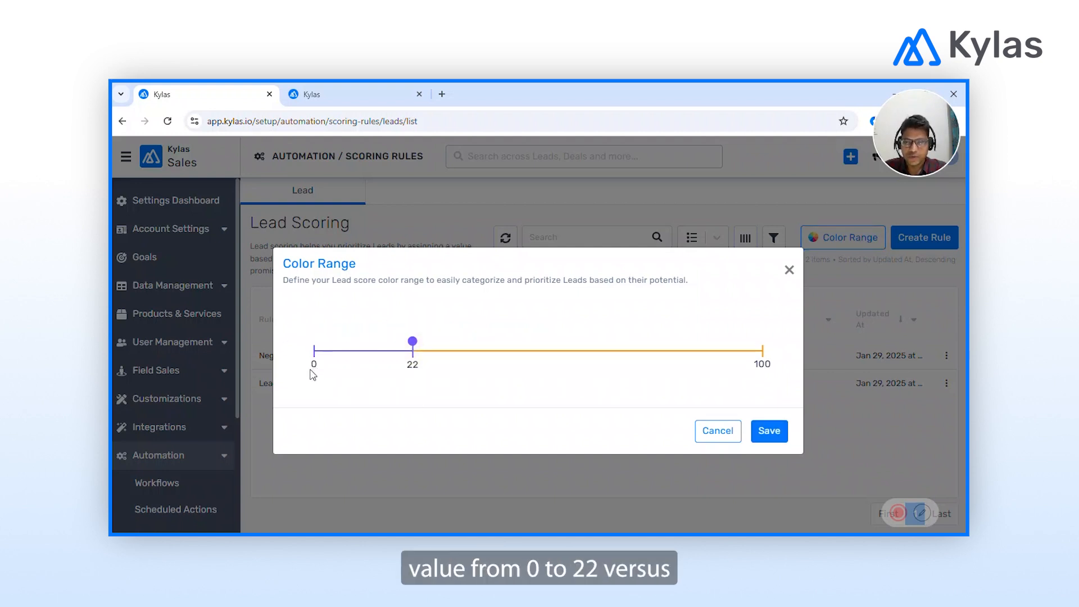
{"action": "left_click", "coordinate": [591, 351]}
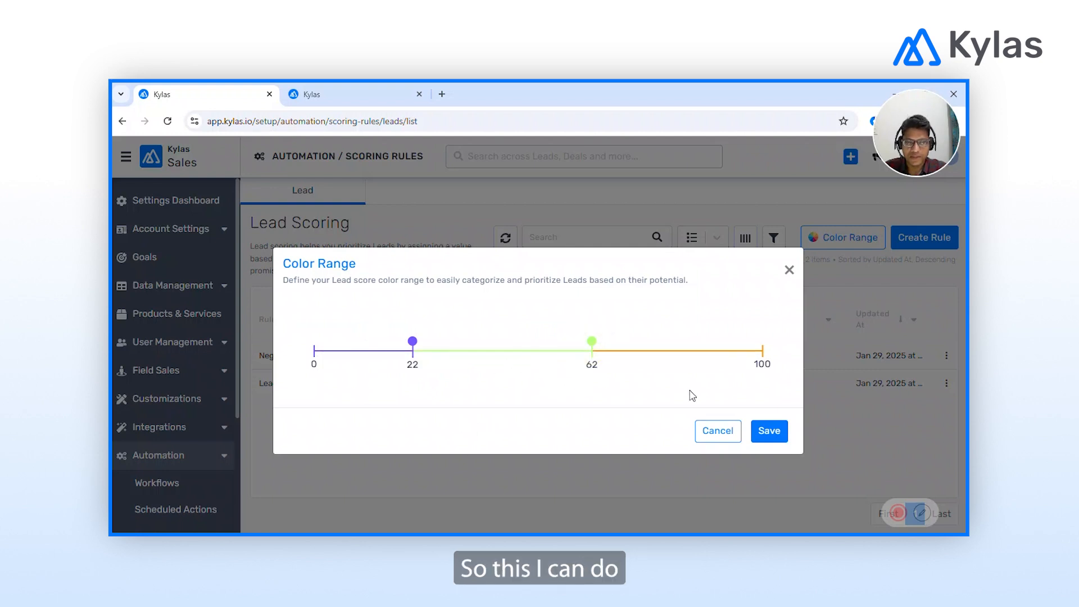
{"action": "mouse_move", "coordinate": [592, 339]}
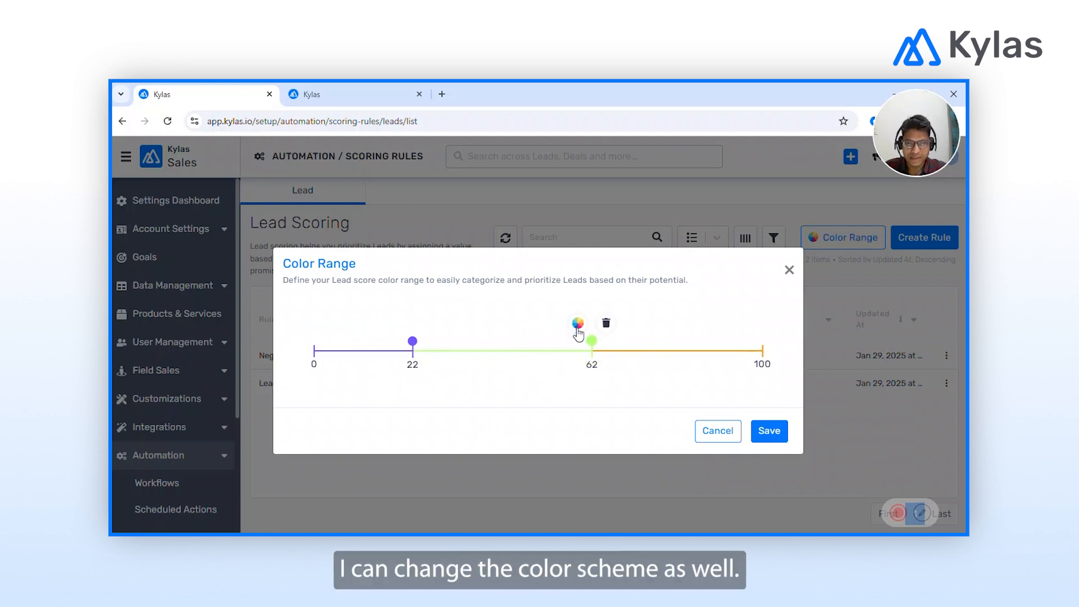
{"action": "left_click", "coordinate": [764, 436]}
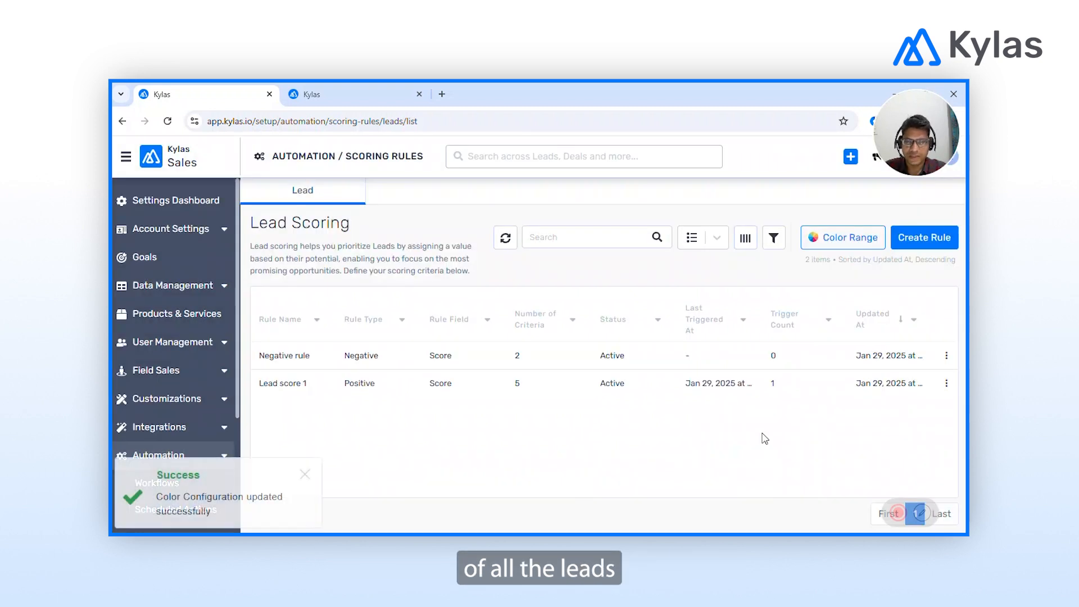
{"action": "left_click", "coordinate": [344, 93]}
Reload the test lead to show its score of 3, then go back to the scoring rules list.
{"action": "key", "text": "F5"}
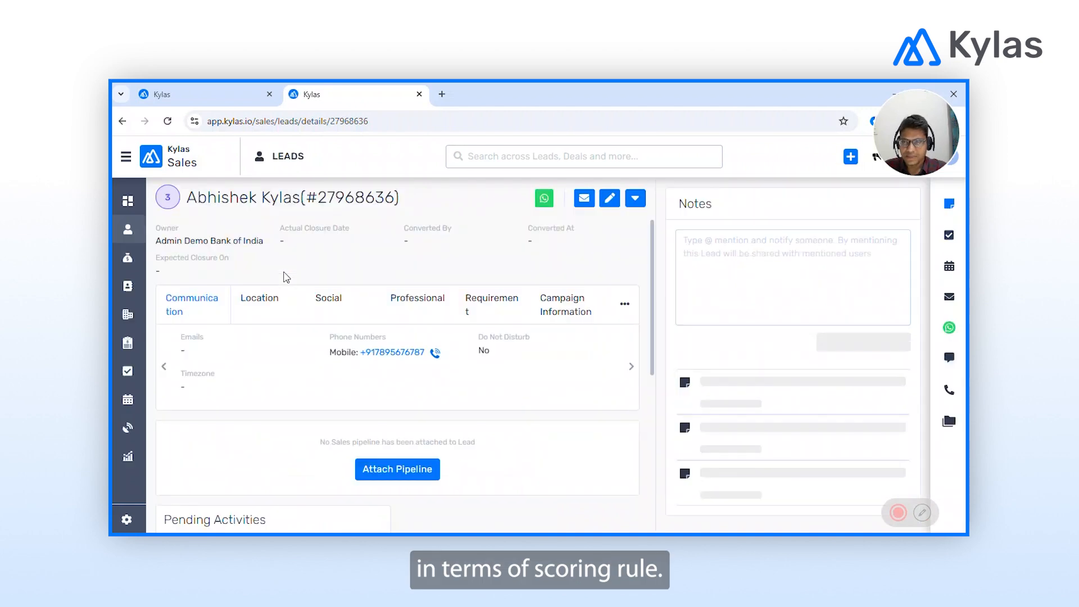
{"action": "mouse_move", "coordinate": [168, 199]}
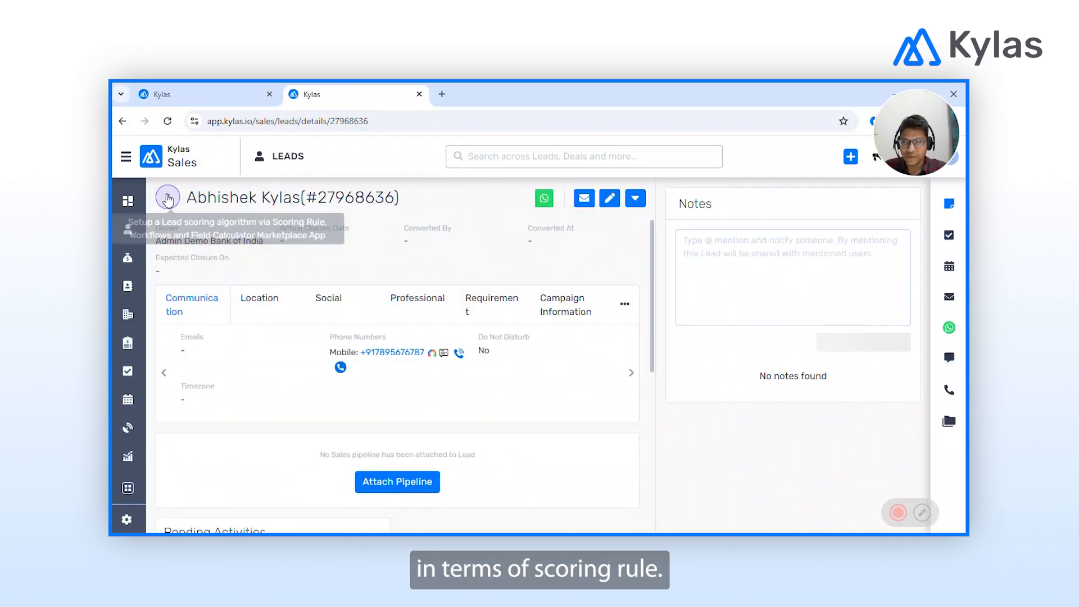
{"action": "left_click", "coordinate": [201, 90]}
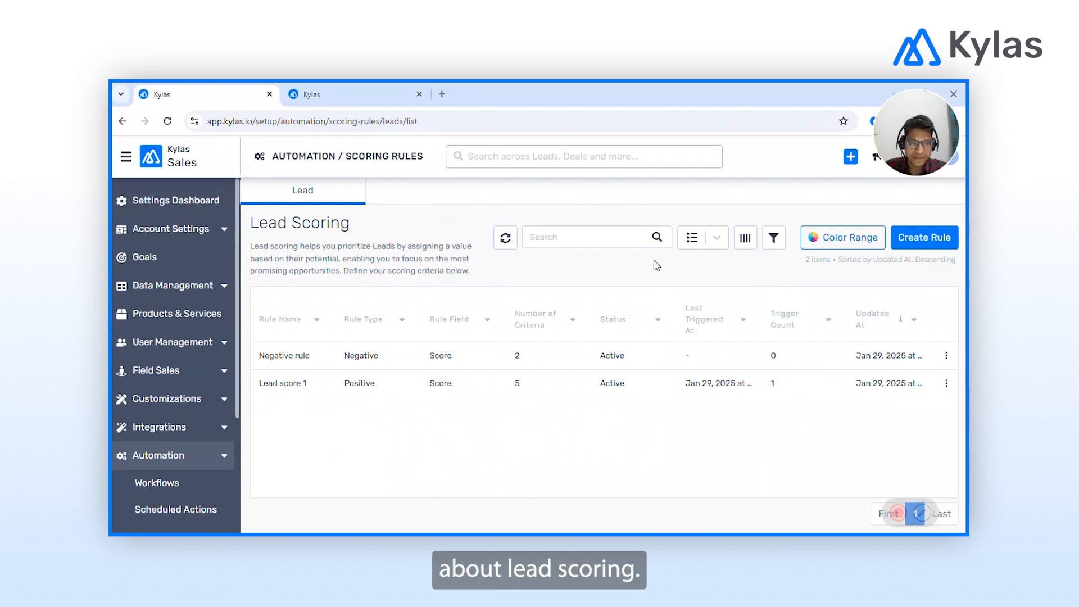
{"action": "left_click", "coordinate": [898, 513]}
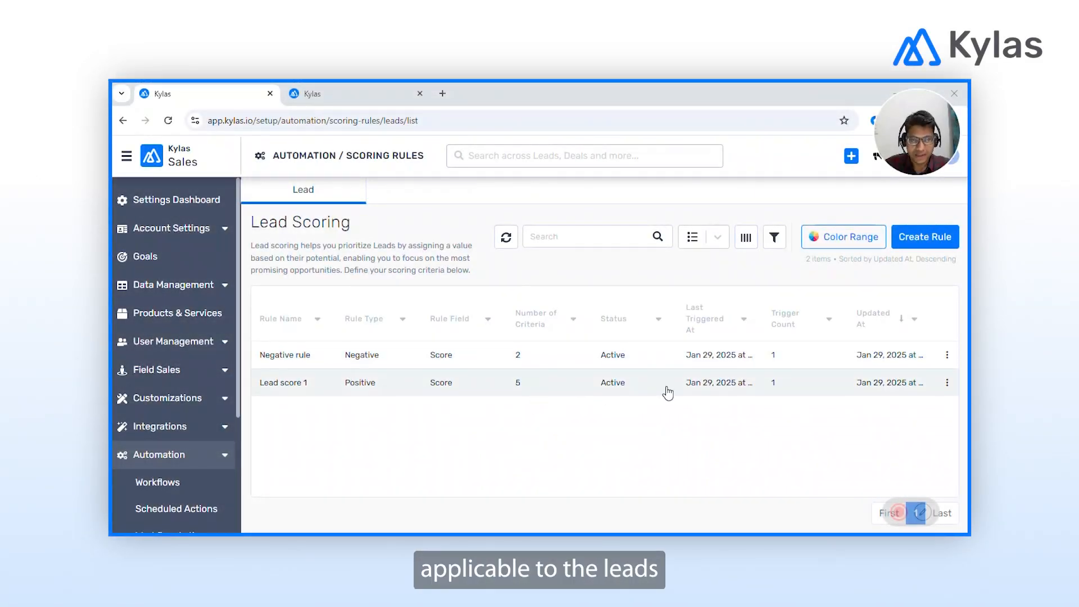
Check Lead score 1's Budget > 100000 and Accounting industry conditions, then go back to the rules list.
{"action": "left_click", "coordinate": [599, 388]}
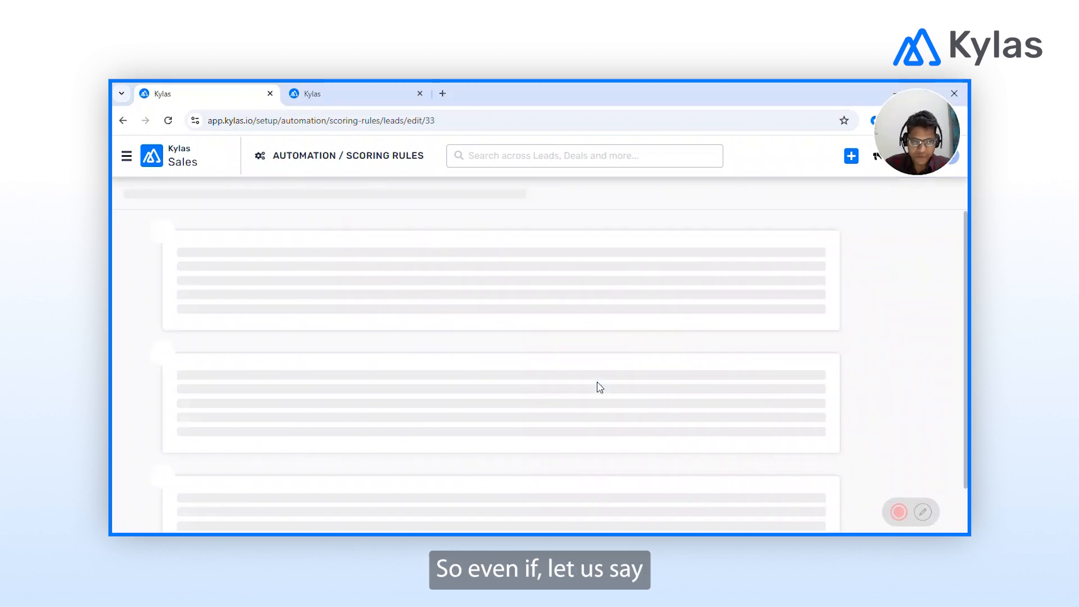
{"action": "scroll", "coordinate": [500, 319], "scroll_direction": "down", "scroll_amount": 1}
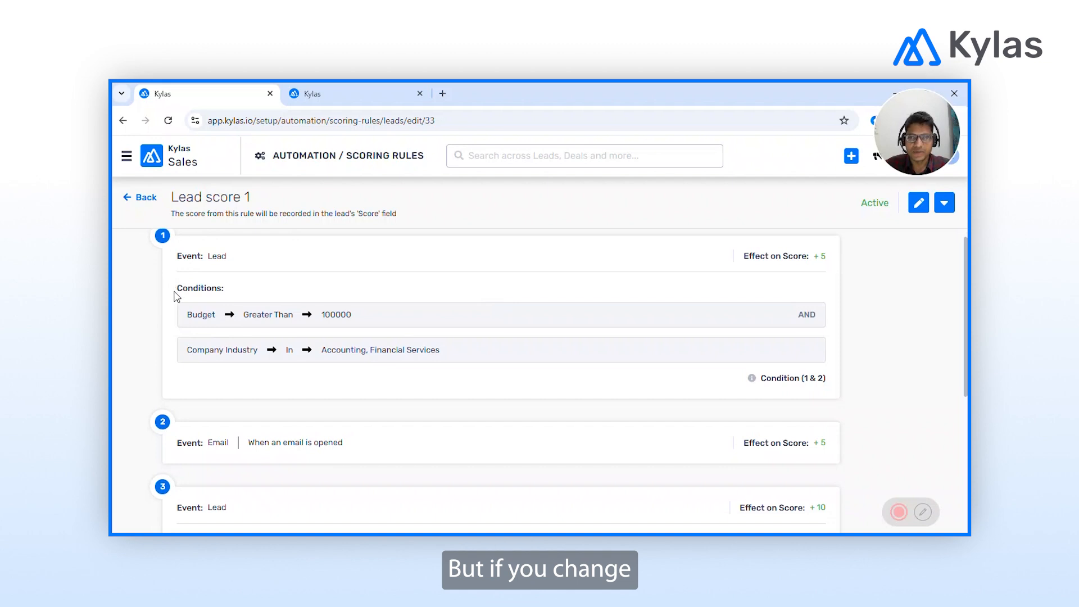
{"action": "double_click", "coordinate": [341, 349]}
{"action": "double_click", "coordinate": [340, 314]}
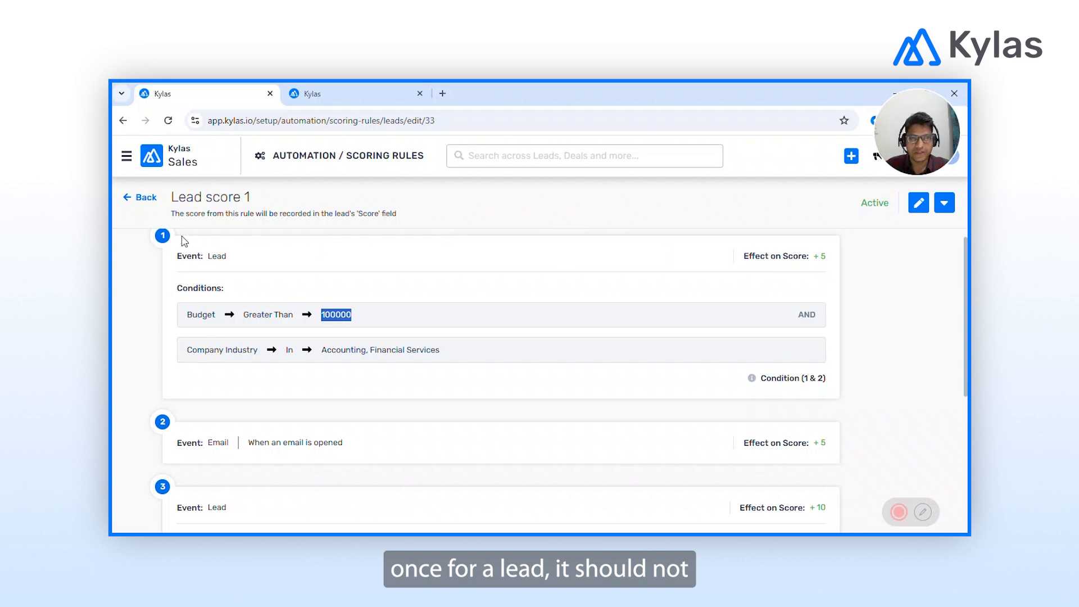
{"action": "left_click", "coordinate": [140, 197]}
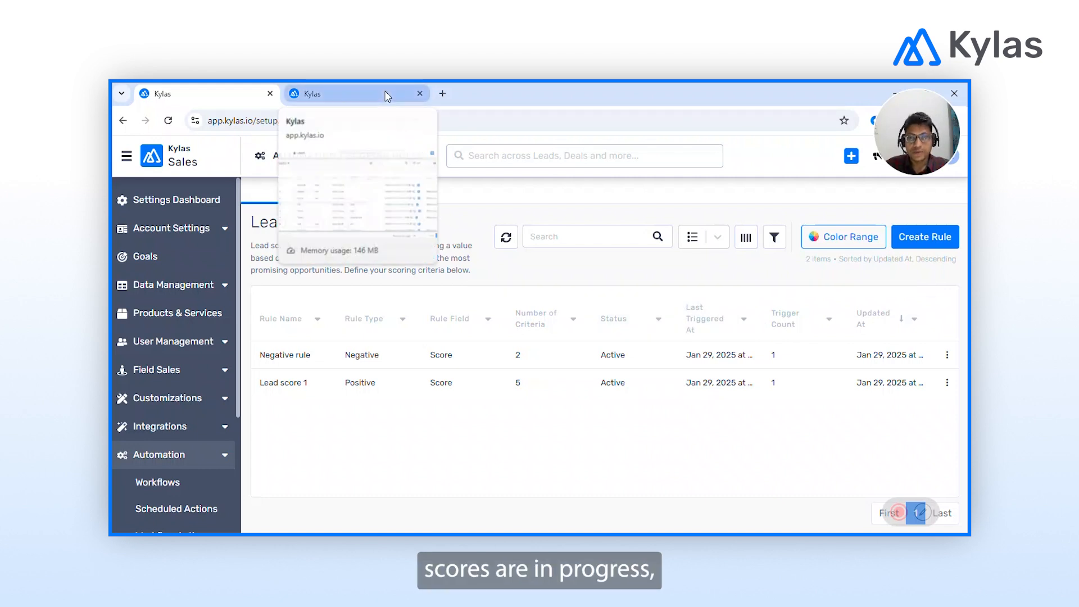
Sort All Leads by Score descending and confirm the test lead tops the list at 3.
{"action": "left_click", "coordinate": [388, 97]}
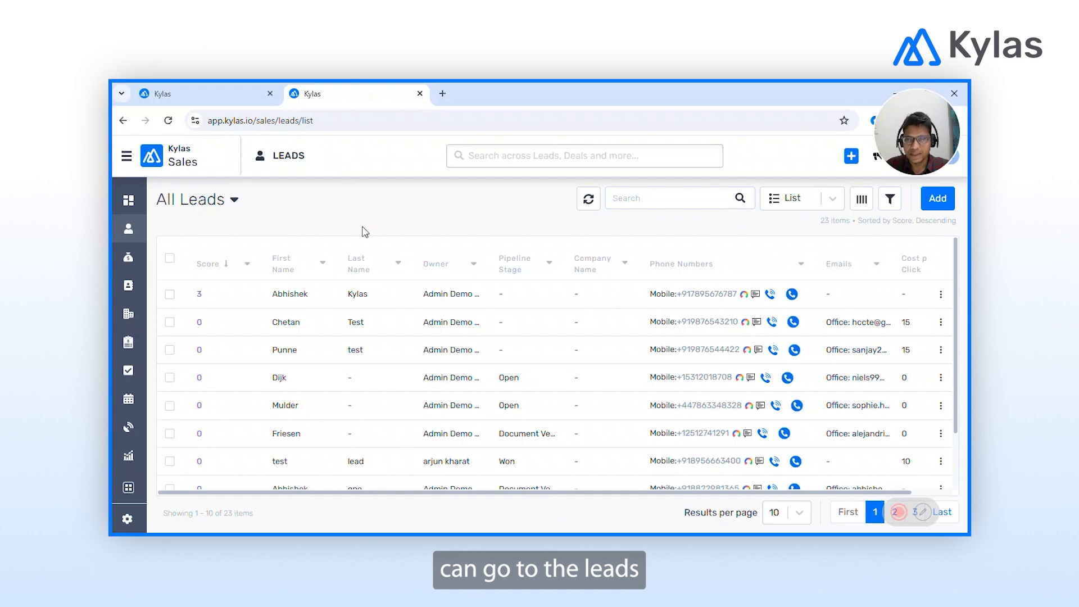
{"action": "left_click", "coordinate": [215, 275]}
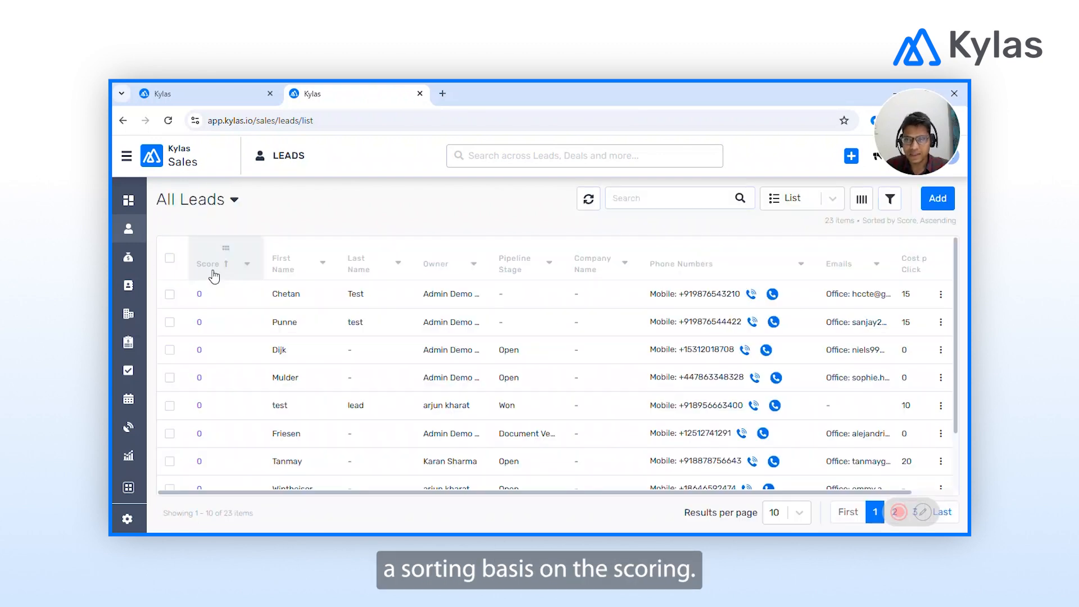
{"action": "left_click", "coordinate": [210, 274]}
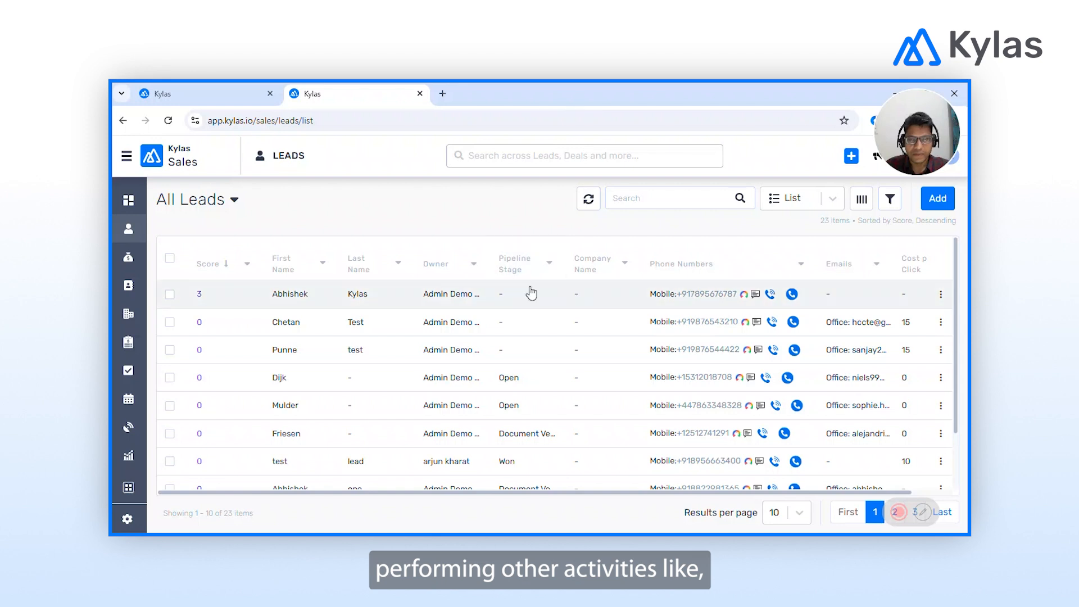
{"action": "left_click", "coordinate": [530, 291]}
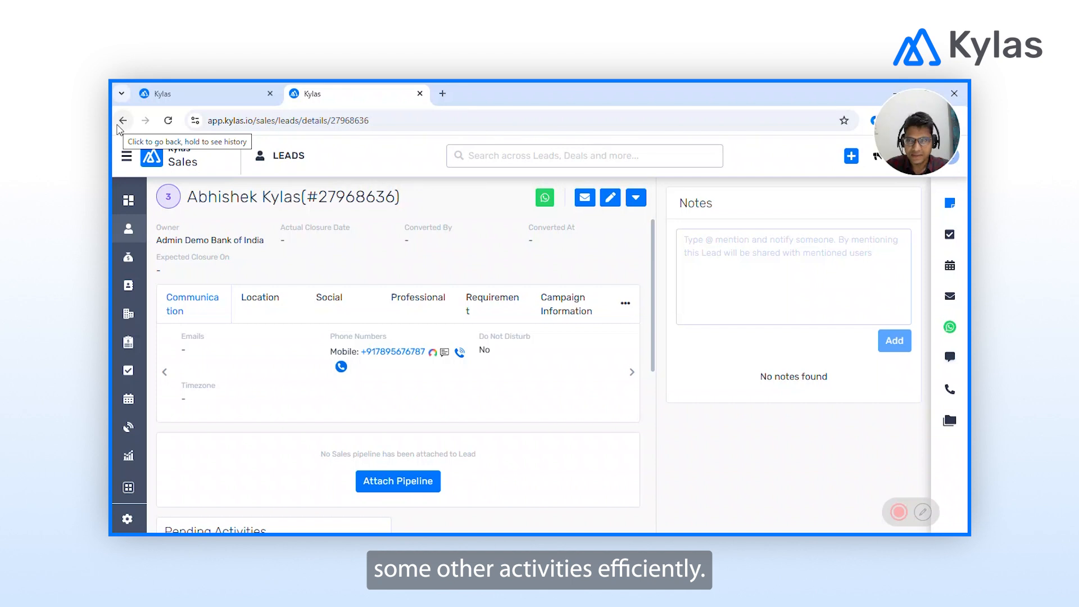
{"action": "left_click", "coordinate": [120, 124]}
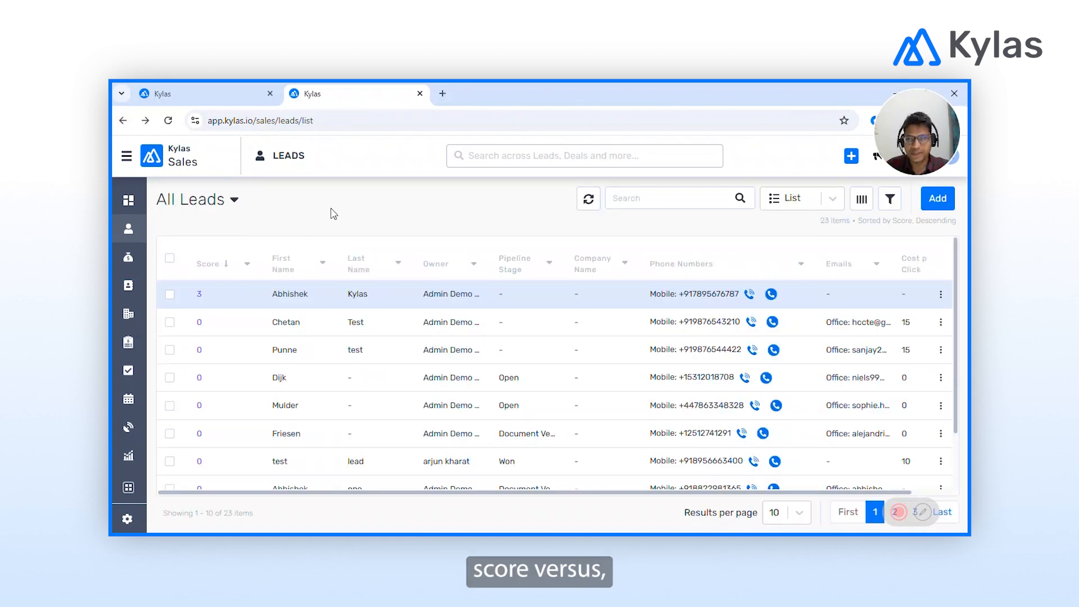